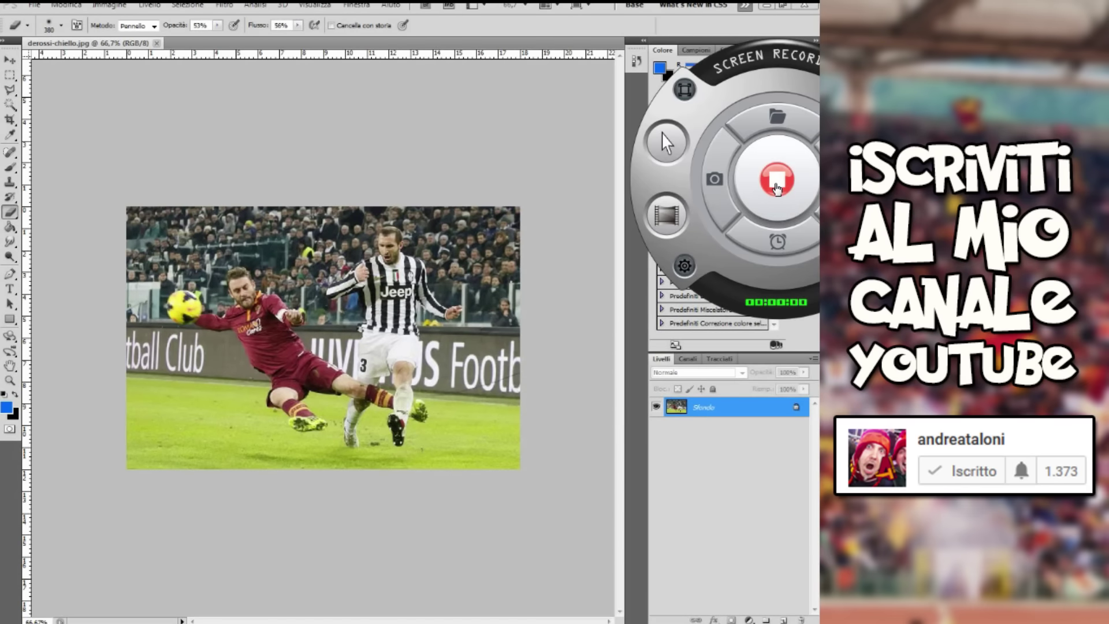
Open derossi-chiello.jpg so only the Sfondo background layer is shown
click(776, 186)
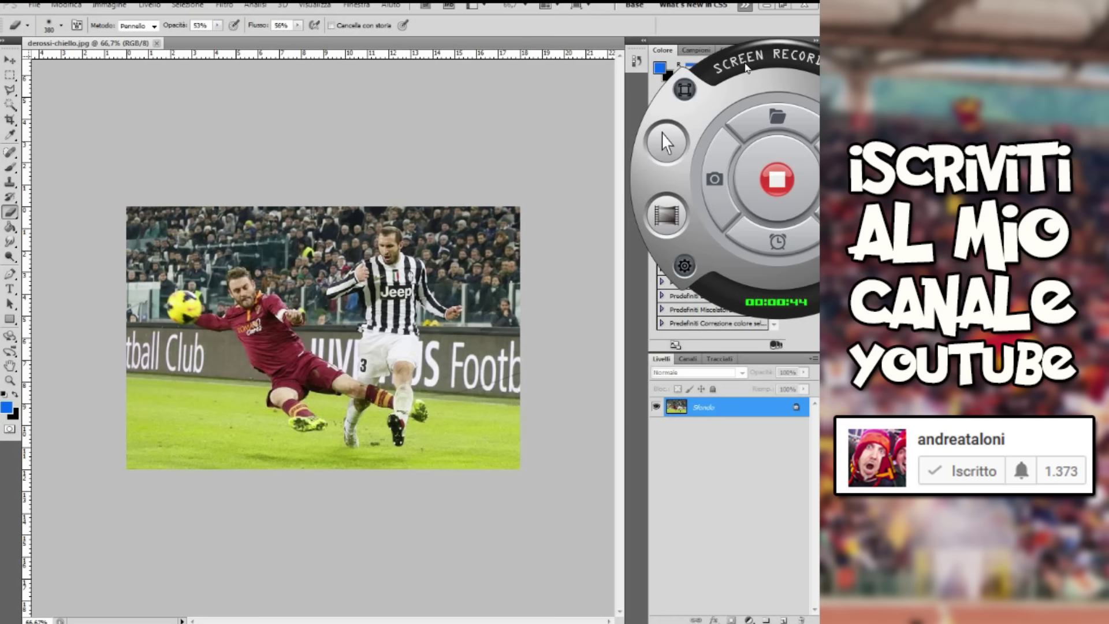
click(10, 381)
click(381, 389)
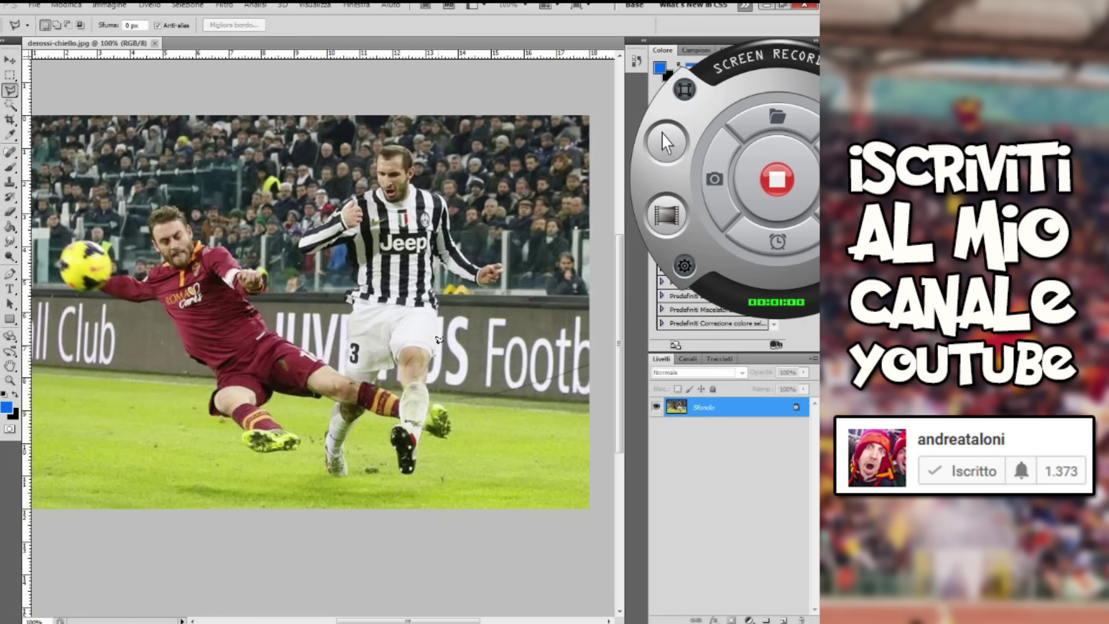
drag(387, 370, 455, 479)
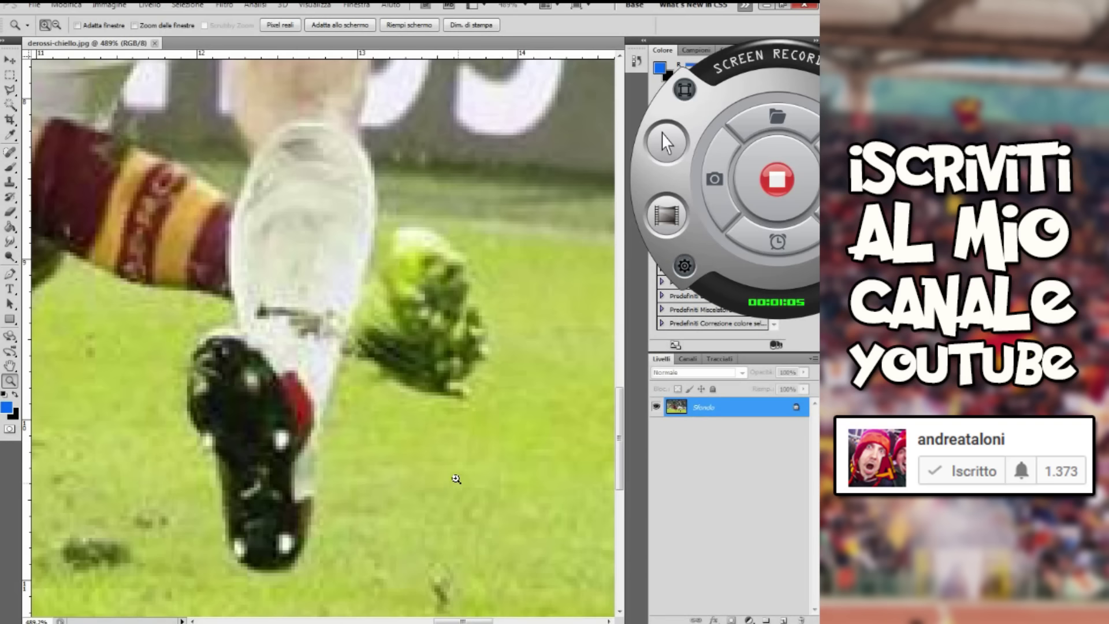
click(10, 91)
drag(256, 146, 328, 118)
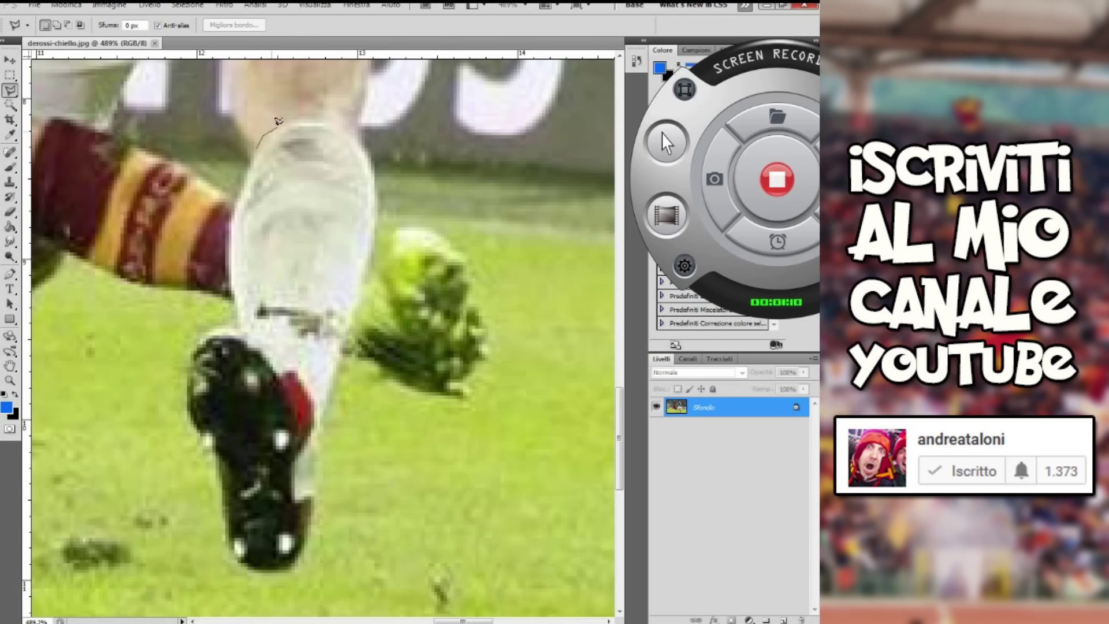
drag(373, 205, 368, 258)
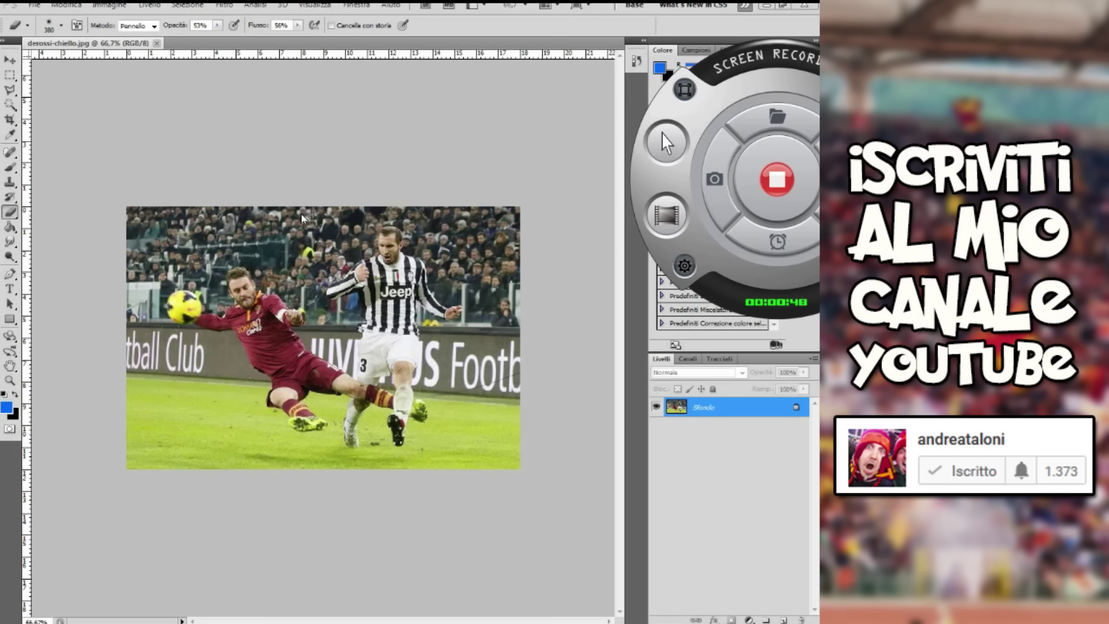
click(10, 380)
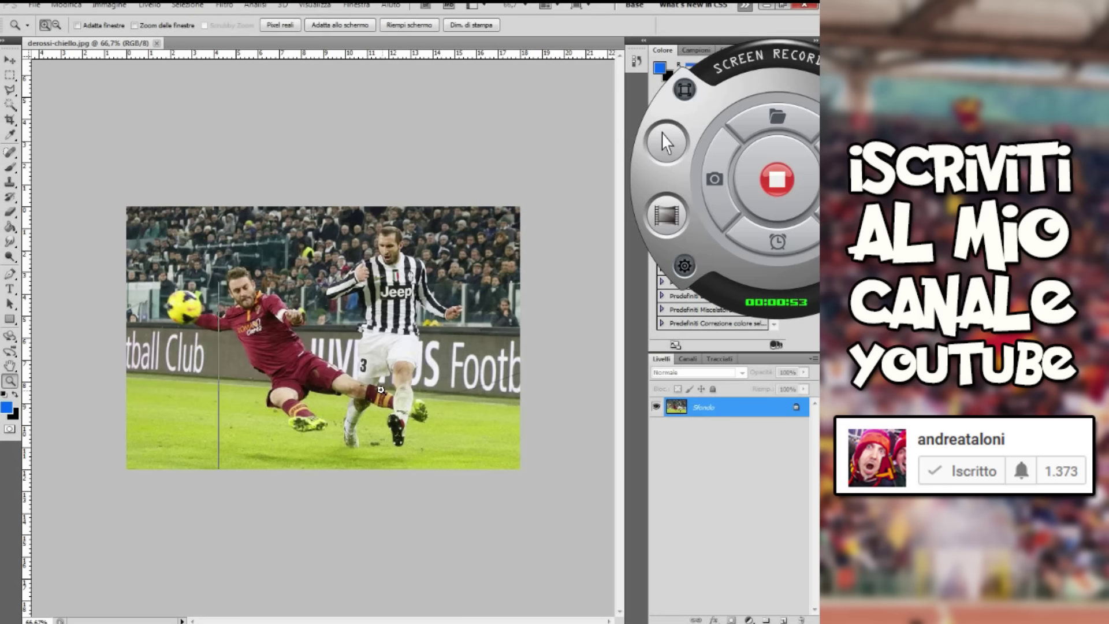
click(384, 391)
click(10, 90)
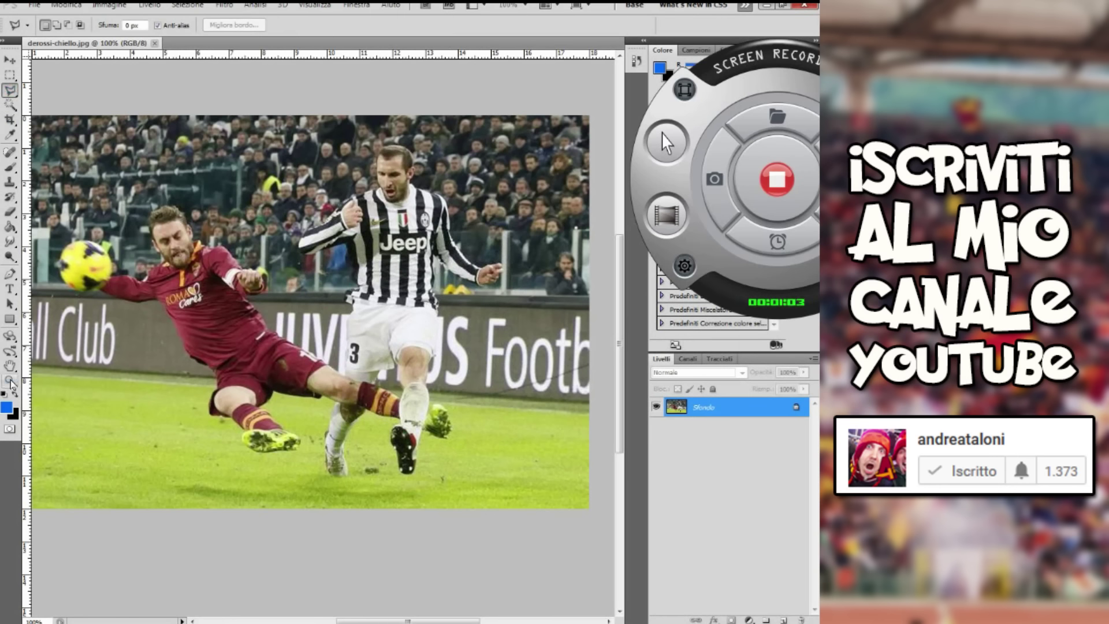
scroll(456, 477, up, 5)
Lasso-select the white sock and black boot beside the ball
drag(256, 147, 321, 117)
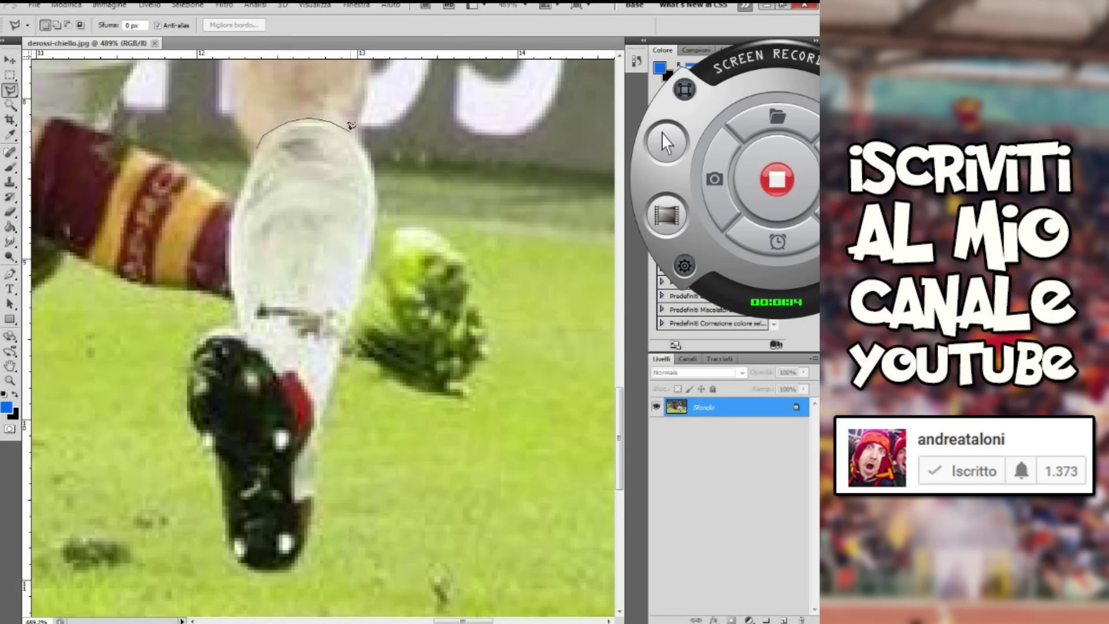
drag(372, 238, 316, 442)
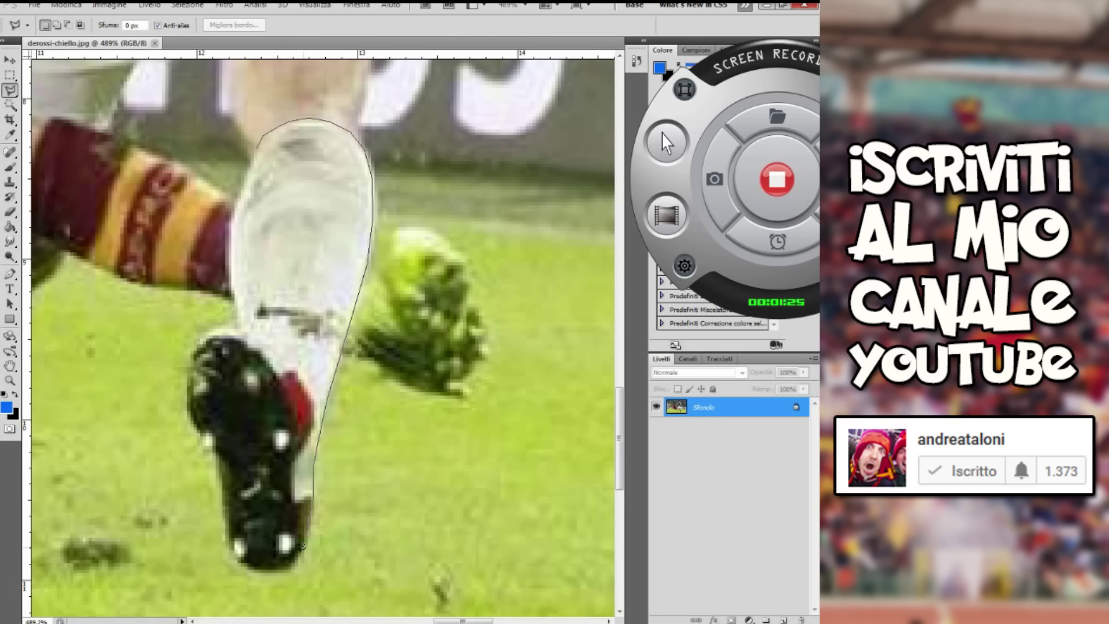
drag(215, 450, 187, 381)
click(257, 141)
Copy the selected sock and boot onto a new layer and slide the copy right
key(z)
right_click(289, 267)
click(337, 337)
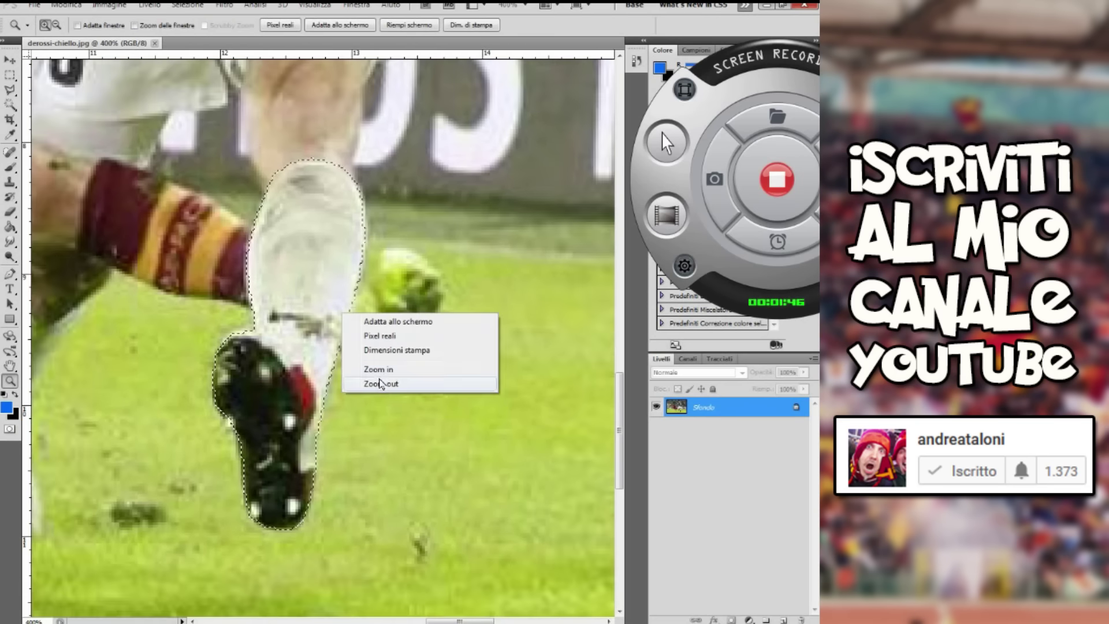
click(376, 383)
right_click(336, 307)
click(388, 376)
right_click(361, 329)
click(389, 399)
click(133, 175)
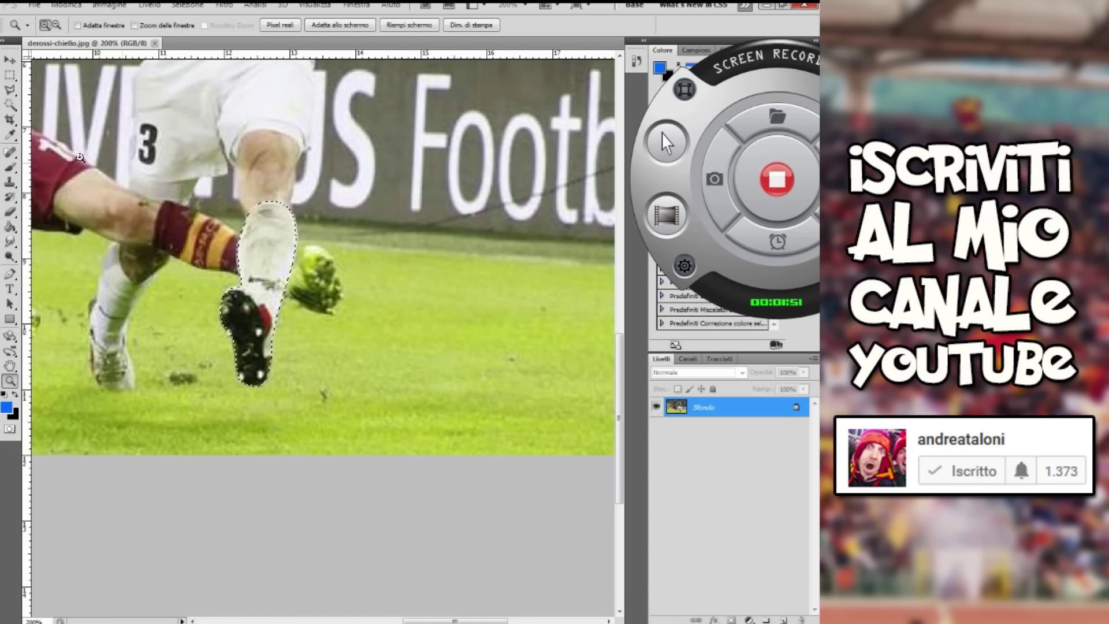
key(v)
key(ctrl+j)
drag(259, 294, 401, 295)
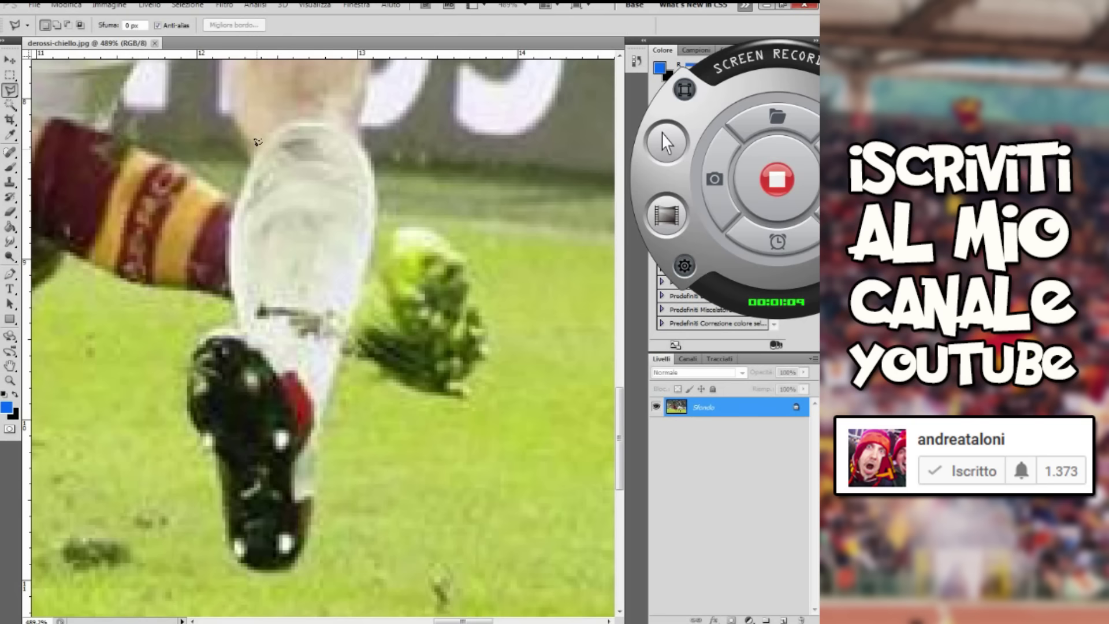
Redraw the lasso selection around the sock and boot
drag(258, 141, 330, 115)
mouse_move(373, 193)
mouse_down()
mouse_move(368, 261)
mouse_move(342, 336)
mouse_up()
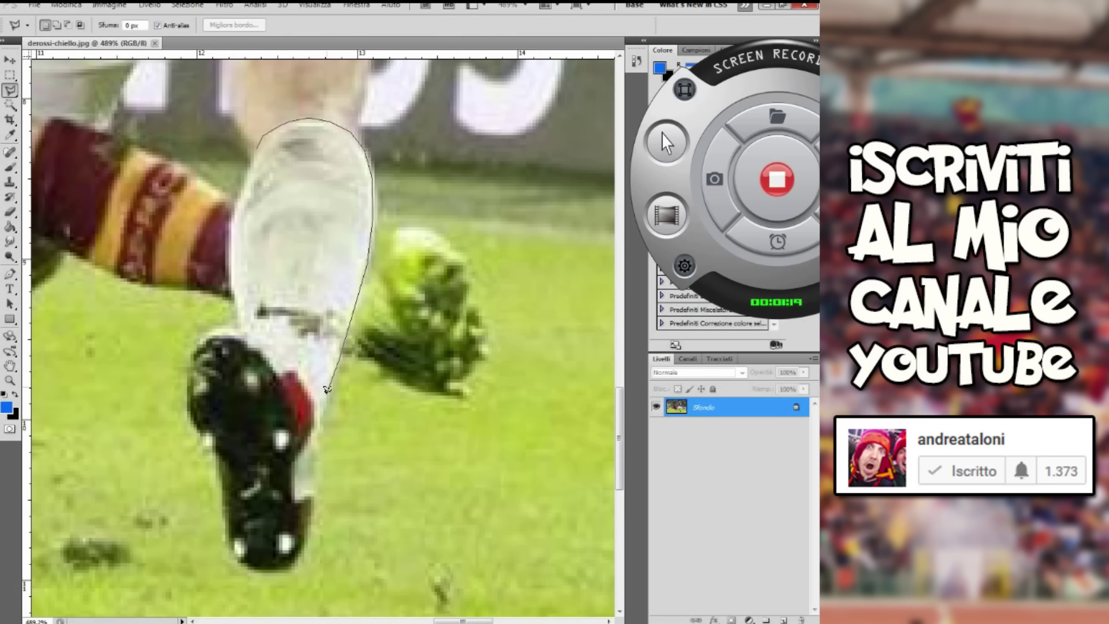
drag(327, 389, 314, 458)
drag(208, 439, 189, 409)
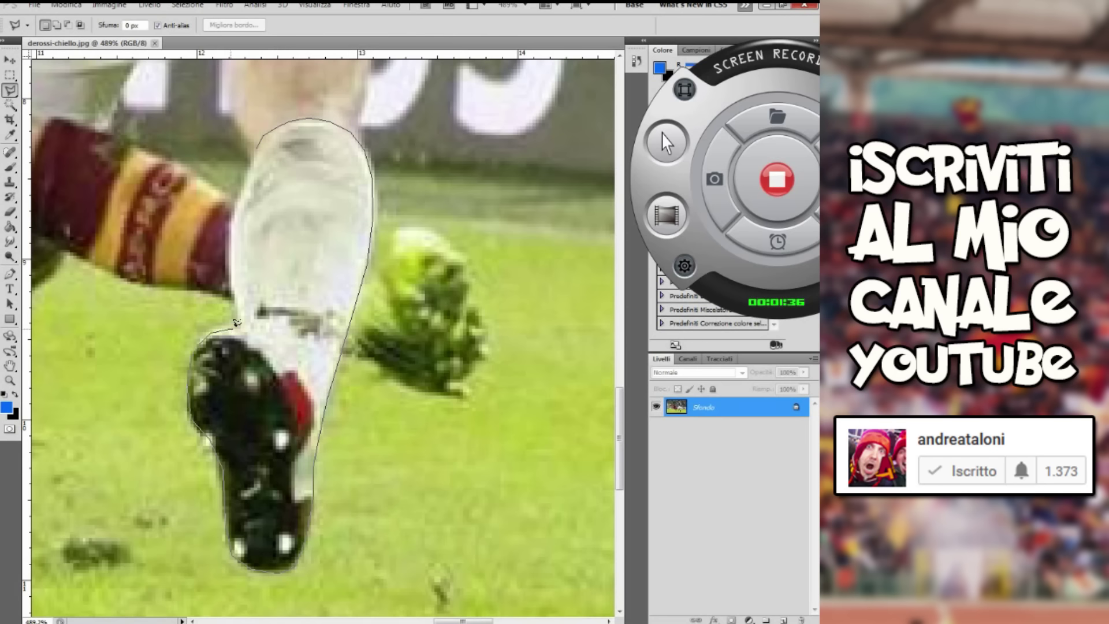
drag(229, 229, 257, 143)
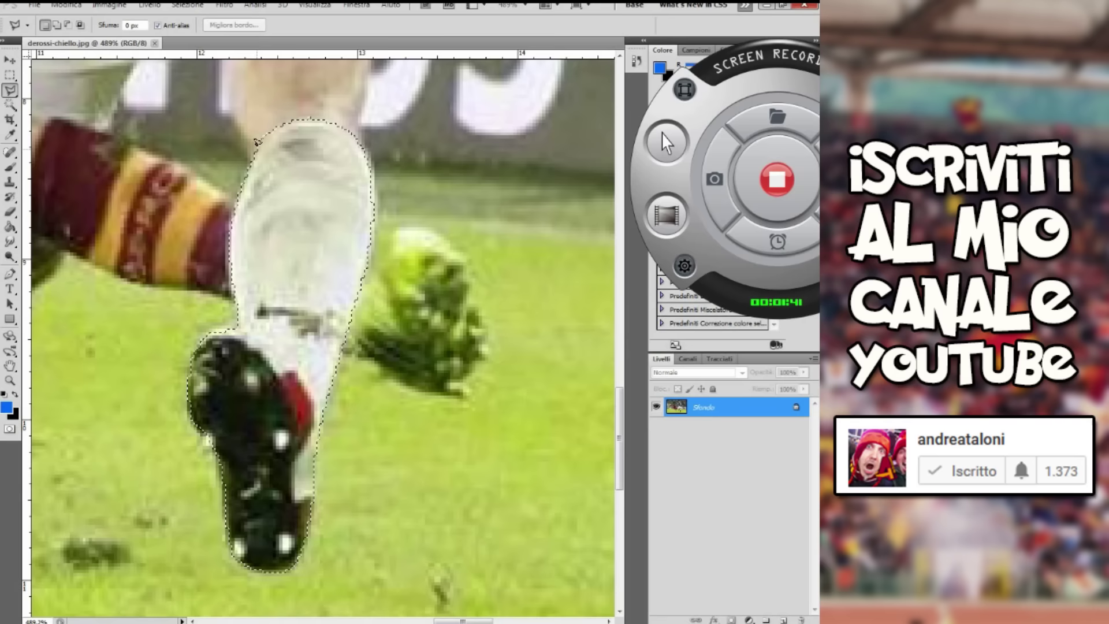
Copy the reselected leg onto a new layer with Ctrl+J
key(z)
right_click(287, 265)
click(325, 335)
right_click(346, 314)
click(385, 383)
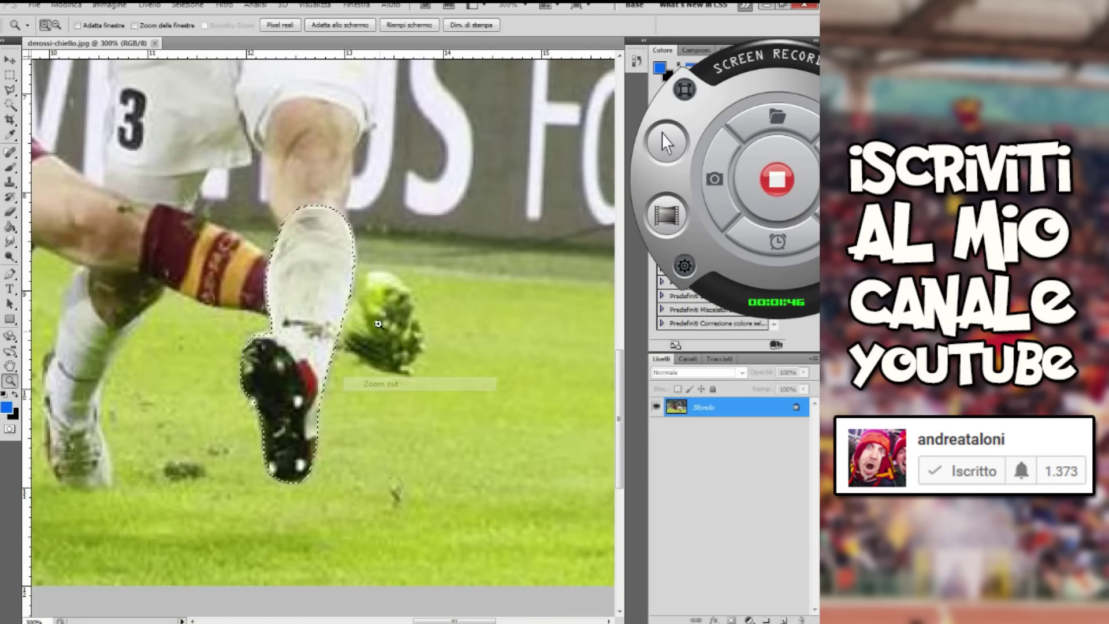
click(405, 379)
right_click(353, 334)
click(392, 403)
click(185, 235)
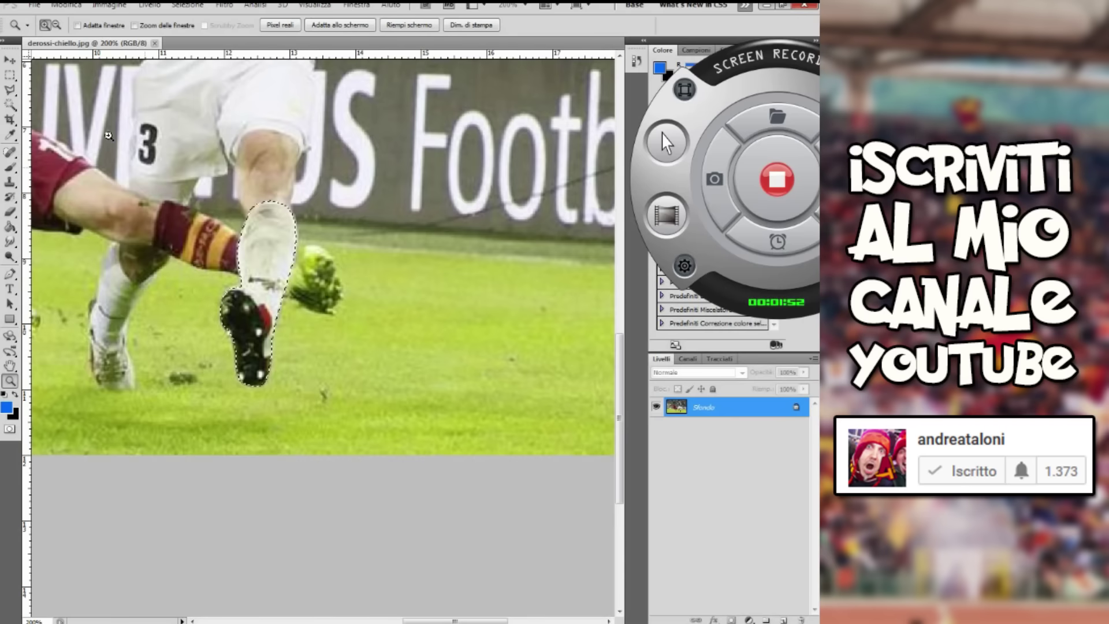
key(v)
key(ctrl+j)
Shift the copied boot right, then clone grass over the original boot on Sfondo
drag(270, 228, 410, 237)
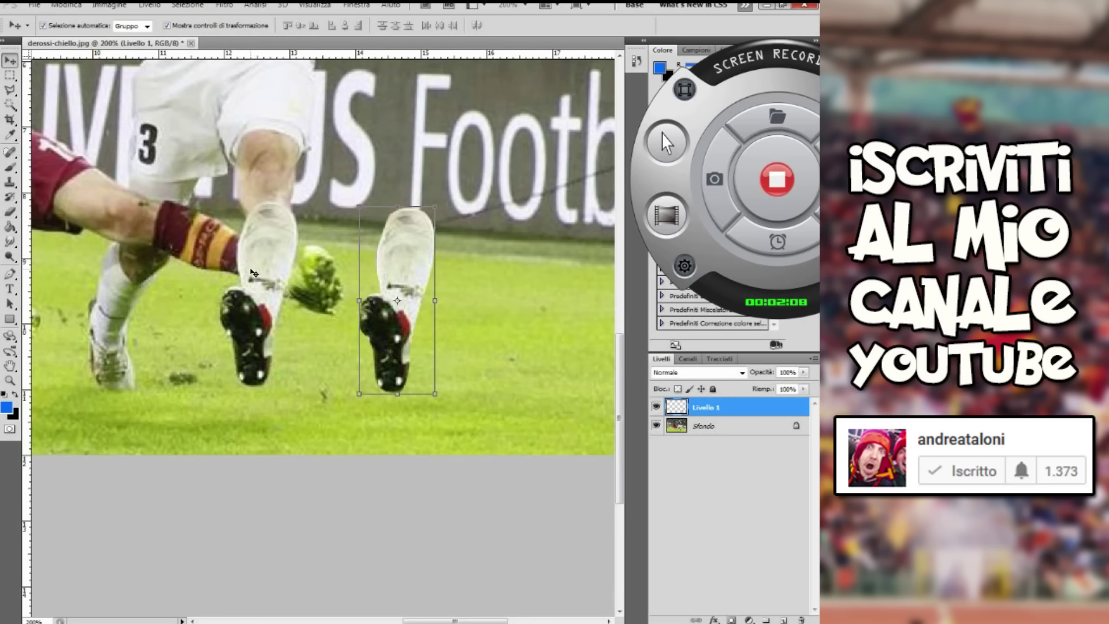
click(711, 428)
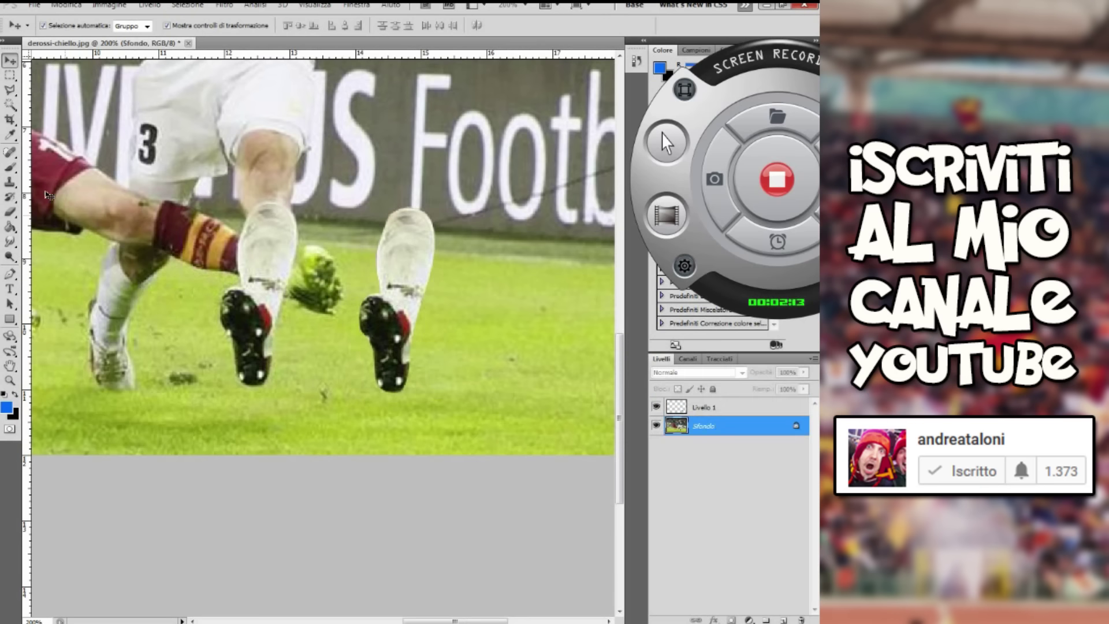
click(8, 183)
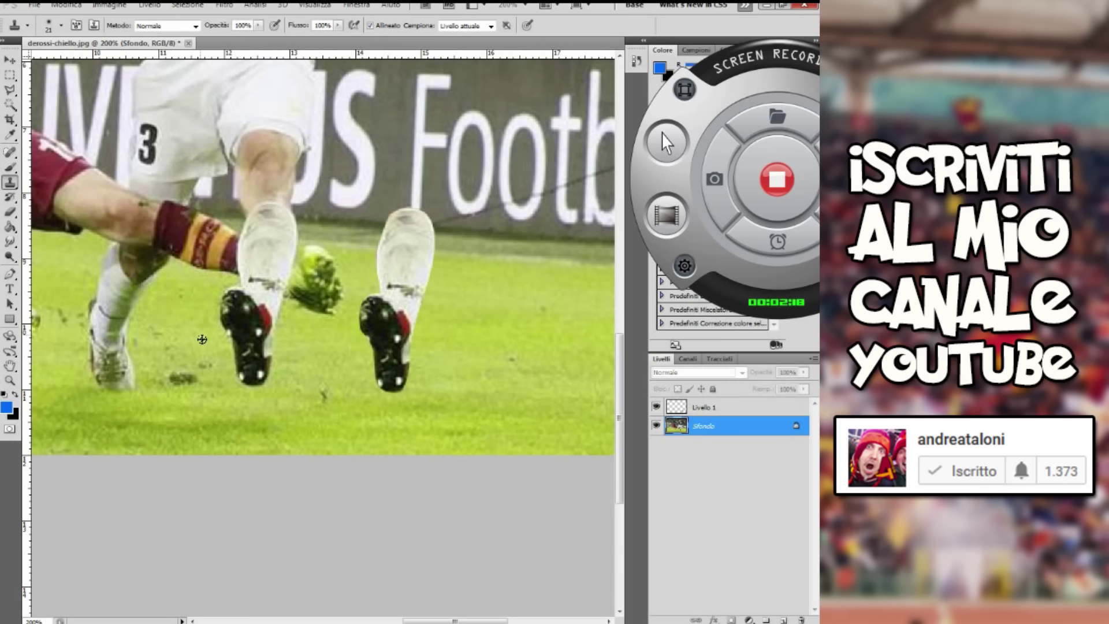
alt+click(201, 368)
drag(225, 294, 246, 381)
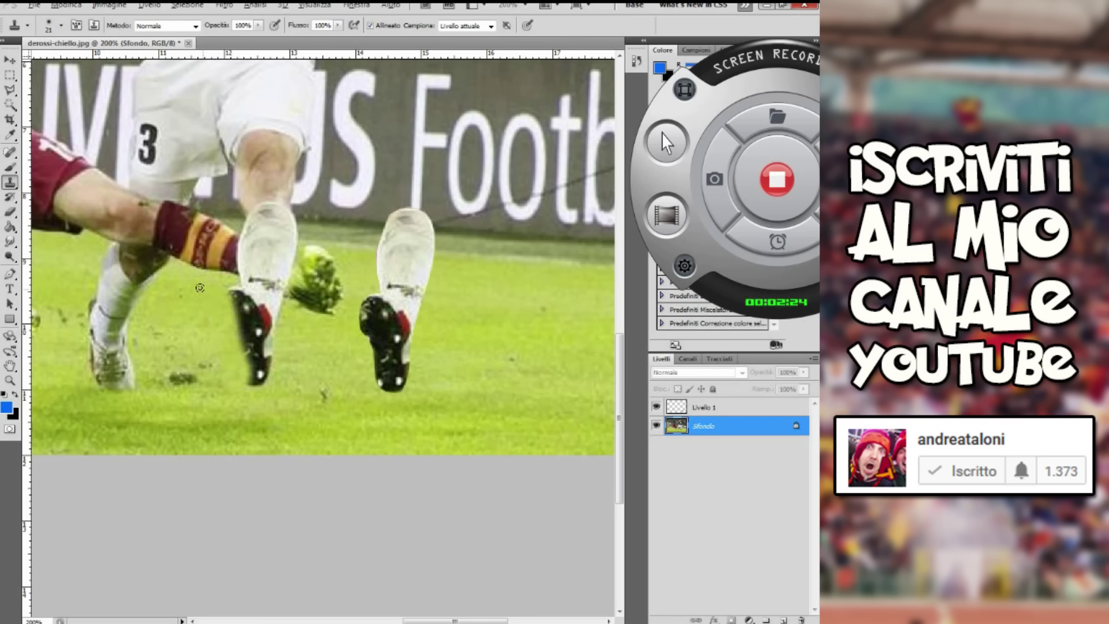
drag(236, 300, 258, 388)
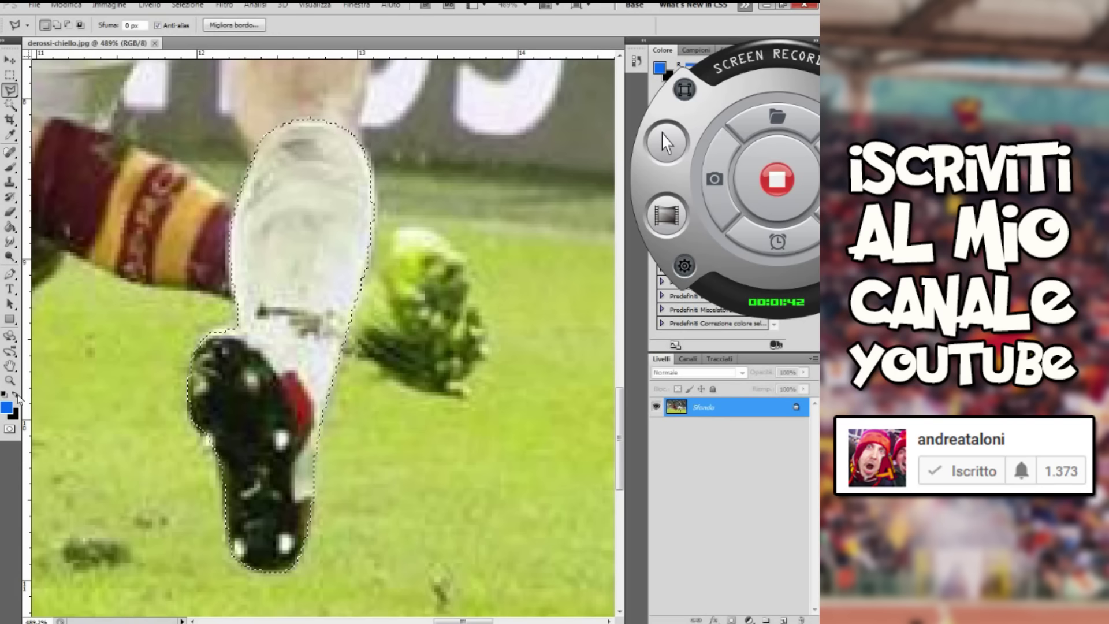
Copy the leg onto another new layer and move it right onto the grass
click(9, 380)
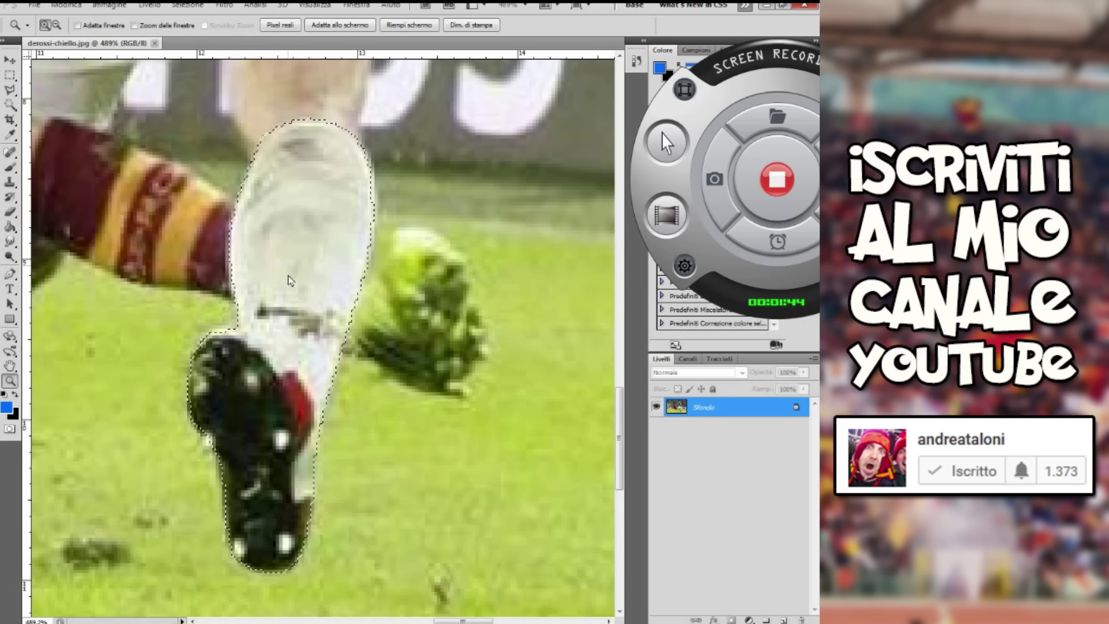
alt+click(346, 344)
alt+click(370, 344)
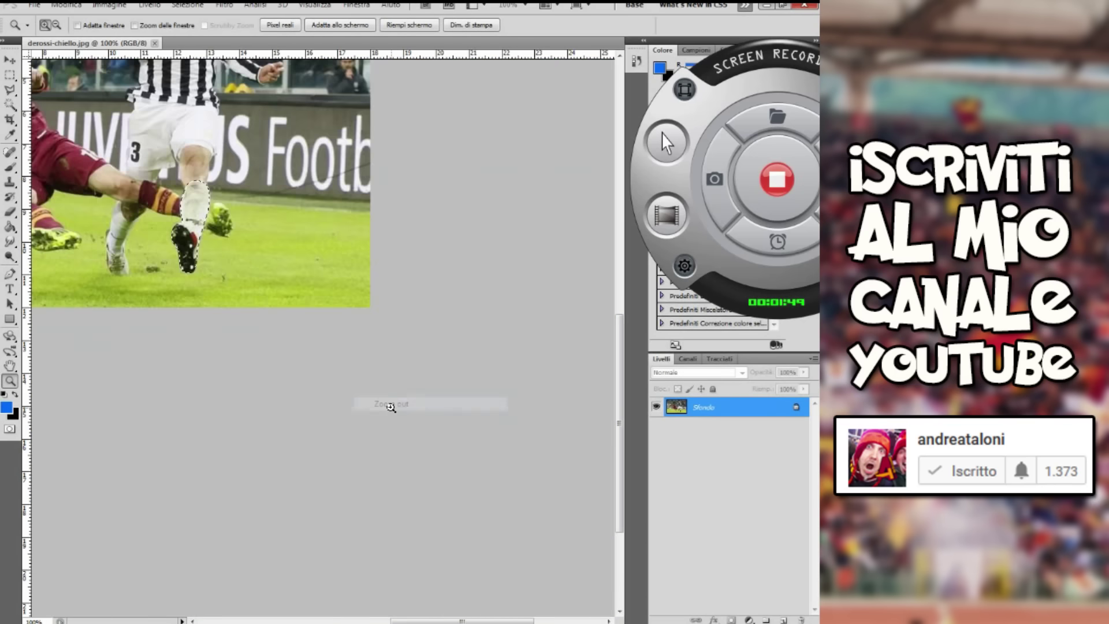
click(389, 403)
key(v)
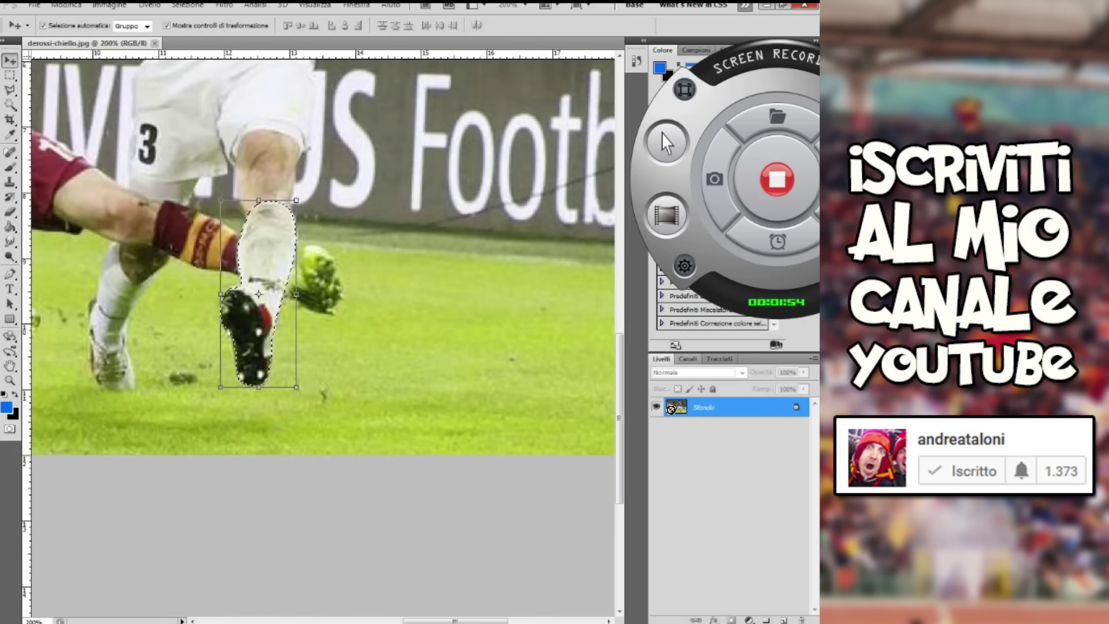
key(ctrl+j)
drag(260, 230, 411, 237)
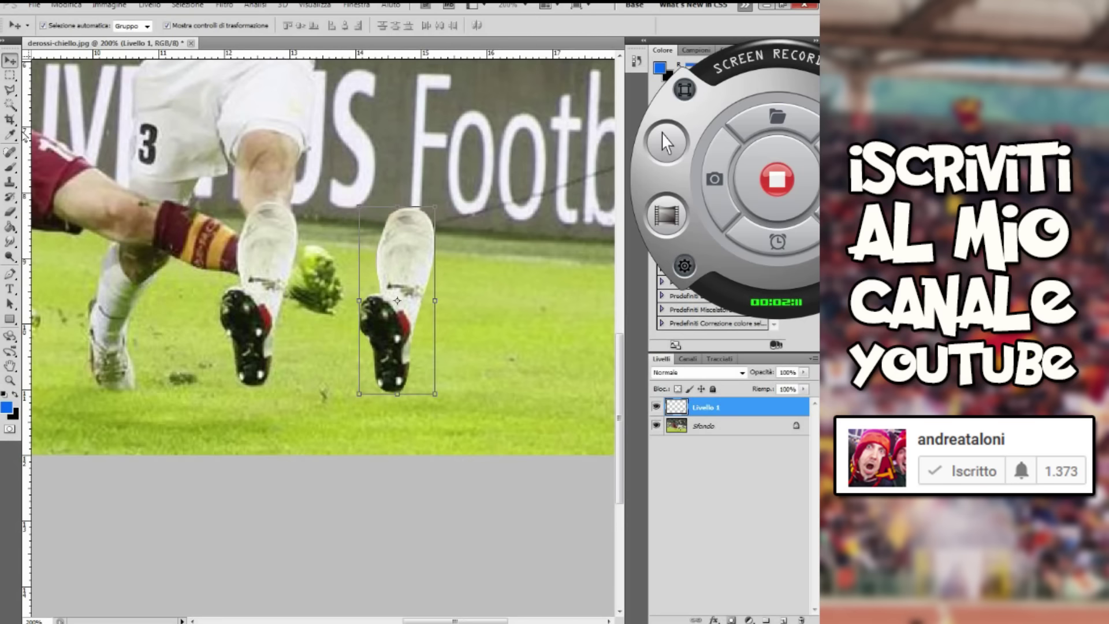
key(alt+bracketleft)
click(9, 183)
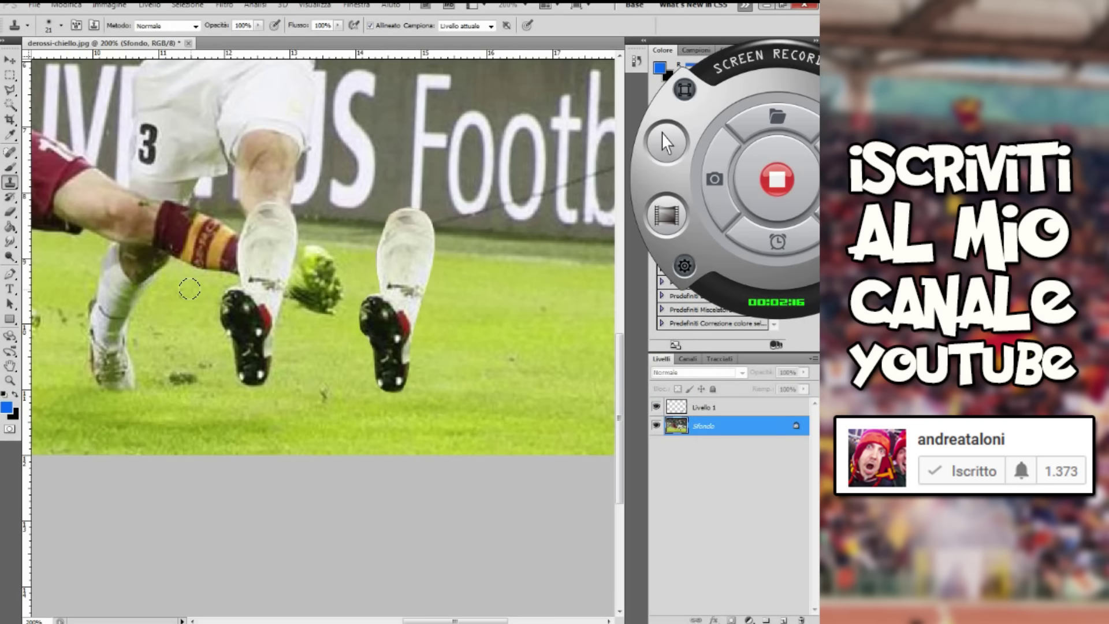
Clone grass and background over the original black boot and sock tip
alt+click(201, 365)
mouse_move(222, 304)
mouse_down()
mouse_move(246, 381)
mouse_move(242, 303)
mouse_move(254, 378)
mouse_move(269, 303)
mouse_move(254, 287)
mouse_move(285, 301)
mouse_up()
alt+click(196, 288)
alt+click(264, 408)
alt+click(243, 301)
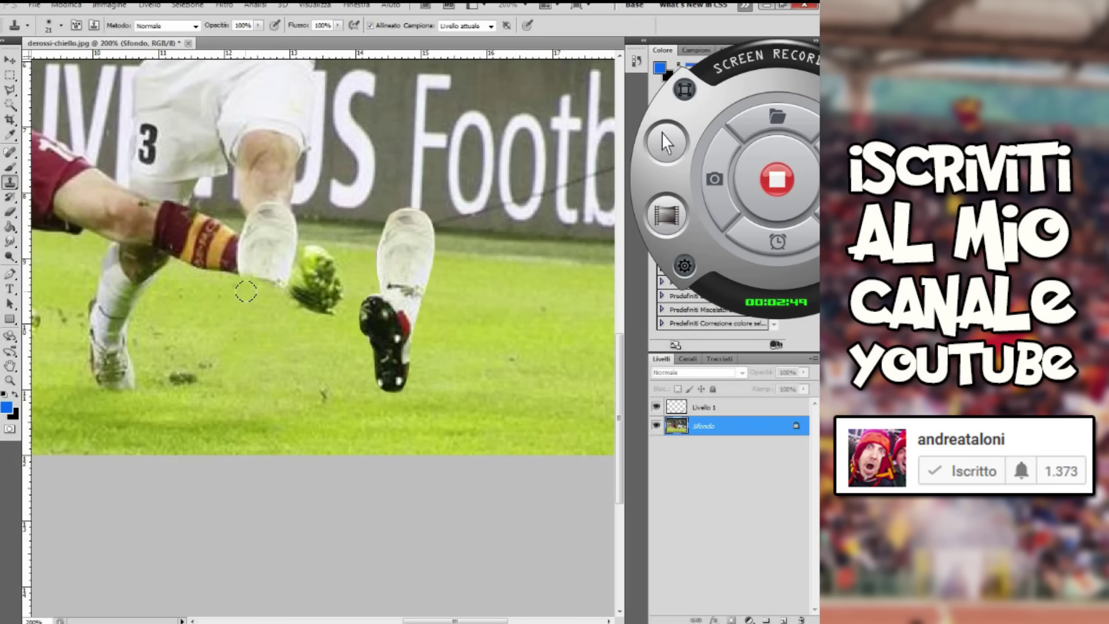
alt+click(341, 249)
drag(291, 244, 243, 222)
alt+click(338, 234)
Reduce the clone brush to size 10 and cover the heel, boot edges and tip
right_click(335, 231)
drag(376, 229, 303, 208)
key(Return)
alt+click(291, 213)
click(267, 212)
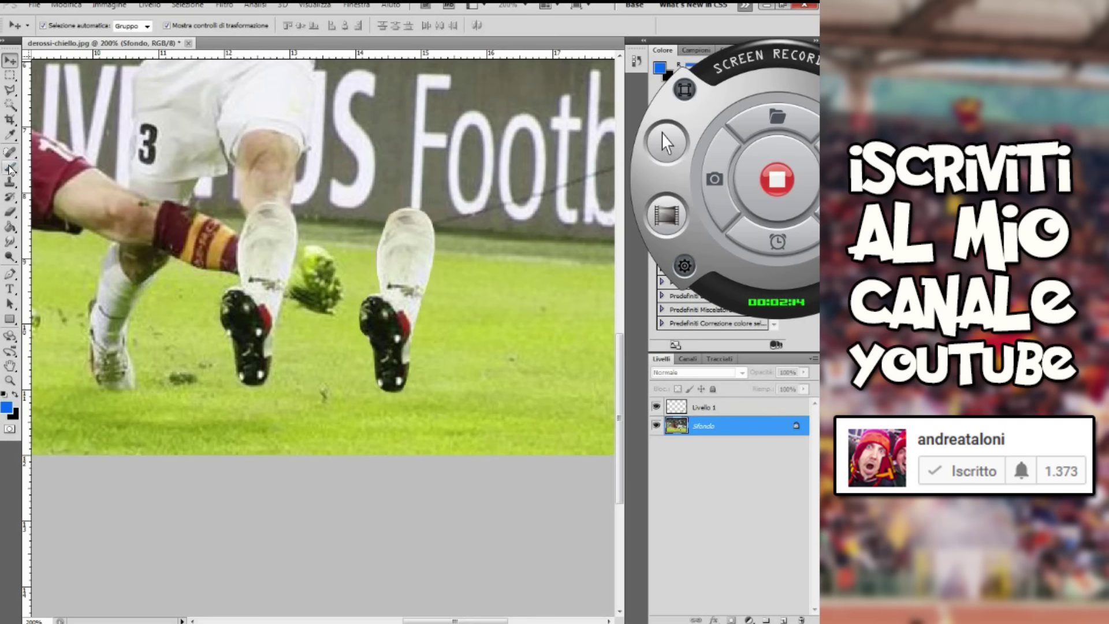
drag(223, 291, 235, 377)
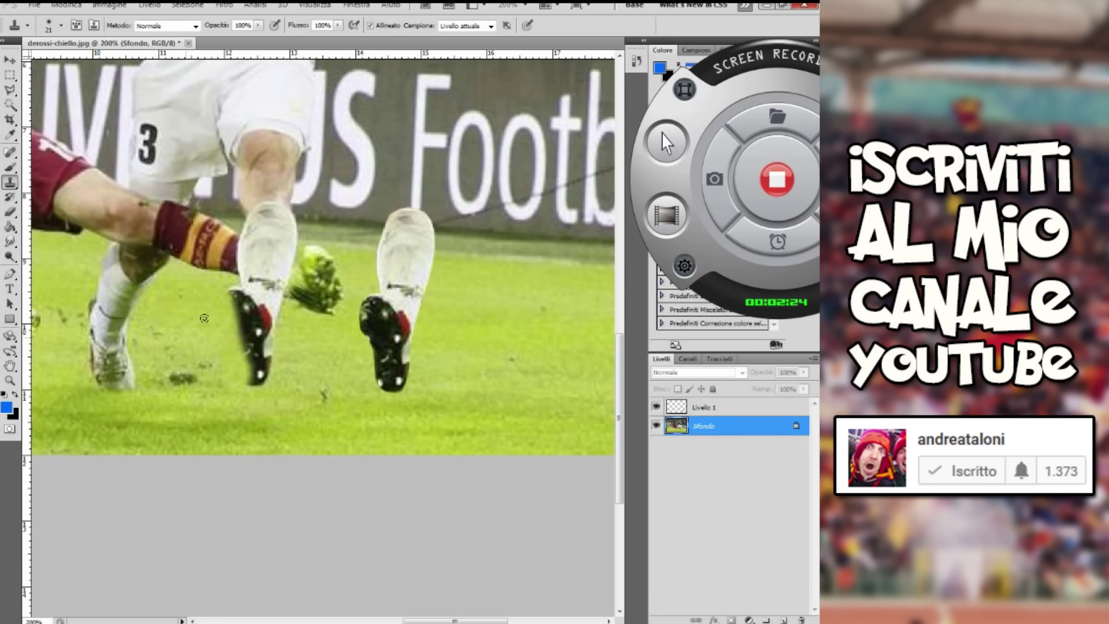
drag(234, 292, 257, 387)
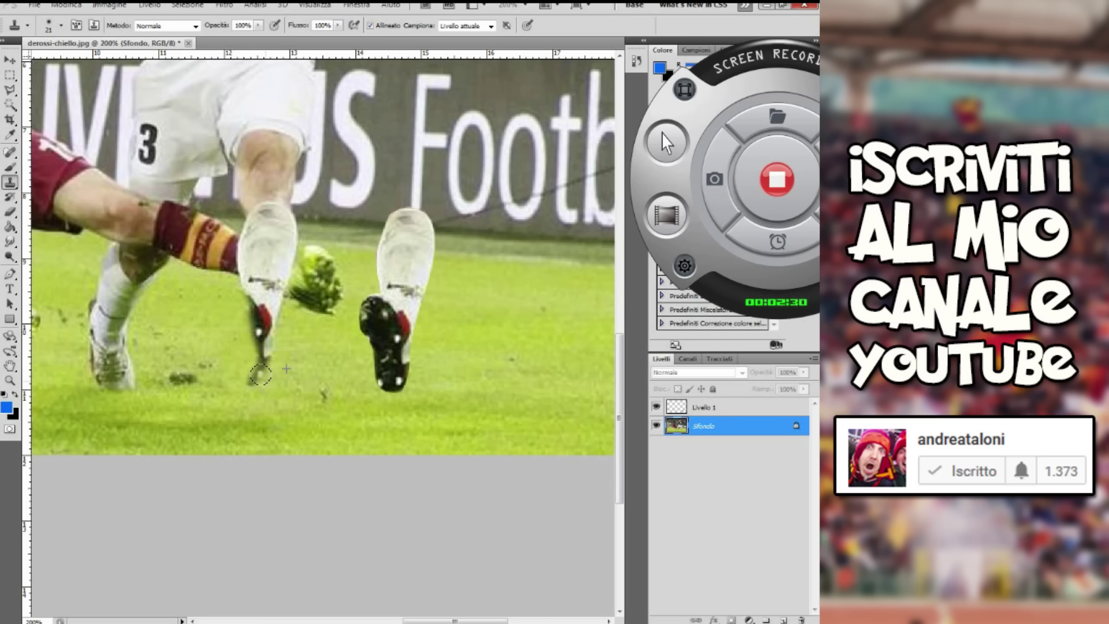
drag(262, 323, 260, 381)
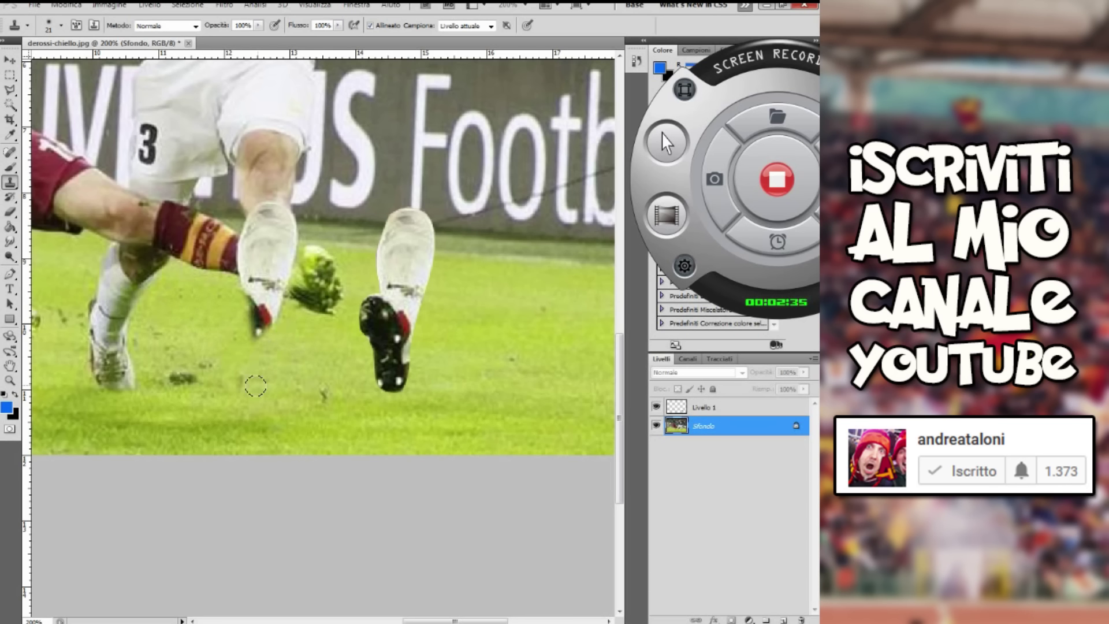
mouse_move(261, 346)
mouse_down()
mouse_move(279, 329)
mouse_move(243, 286)
mouse_move(254, 269)
mouse_up()
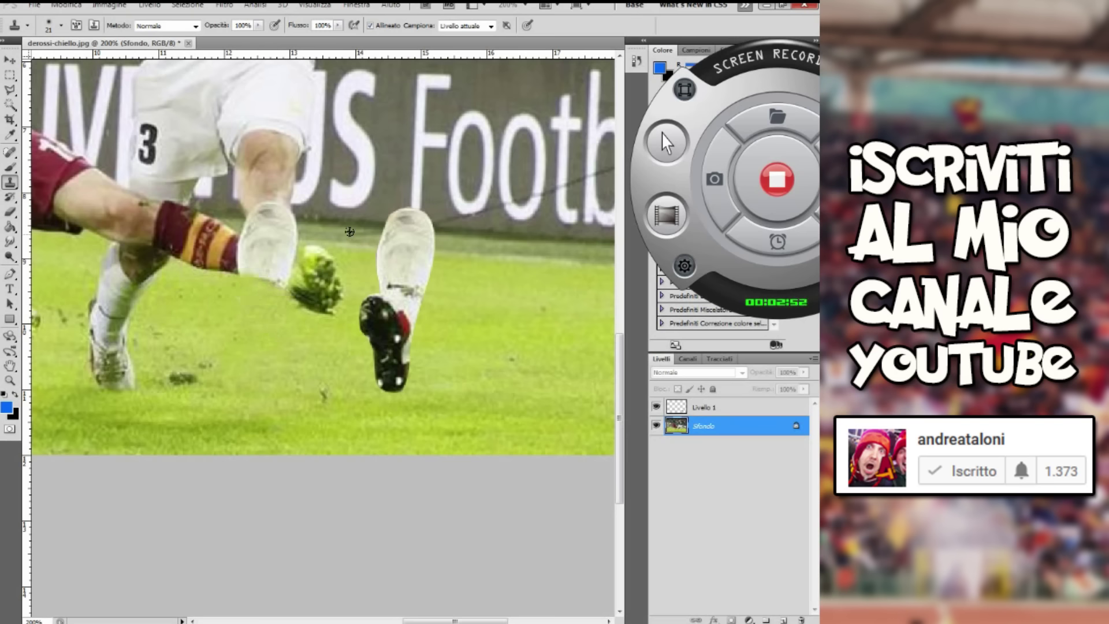
mouse_move(315, 230)
mouse_down()
mouse_move(325, 232)
mouse_move(242, 222)
mouse_up()
Clone background over the bottom of the knee and zoom in on the boot
right_click(327, 222)
key(Return)
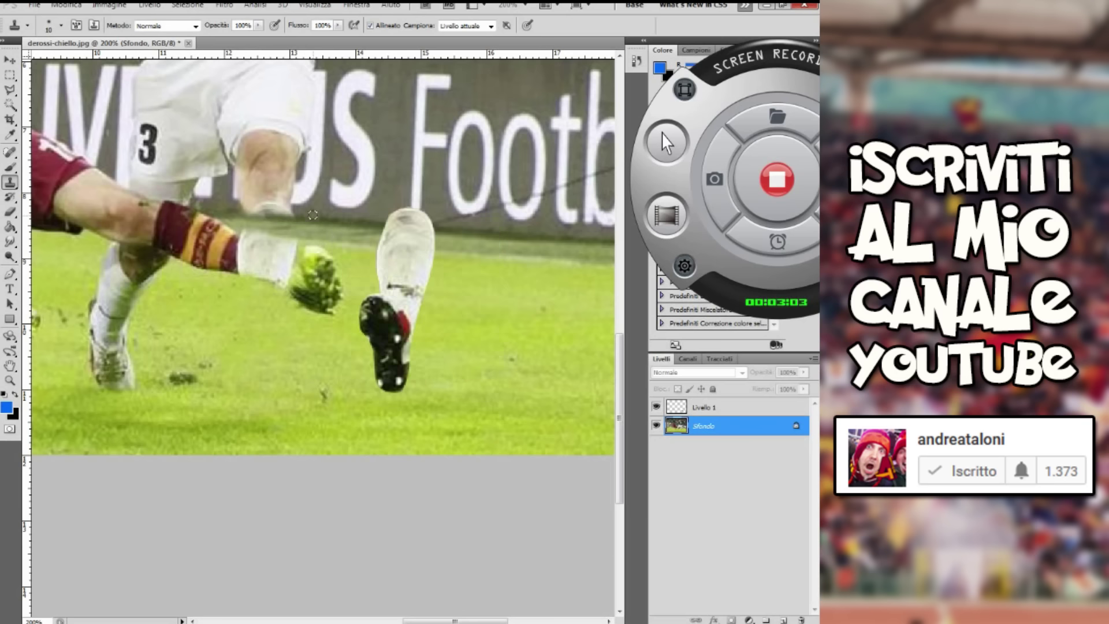
mouse_move(293, 211)
mouse_down()
mouse_move(310, 216)
mouse_move(248, 213)
mouse_up()
click(11, 380)
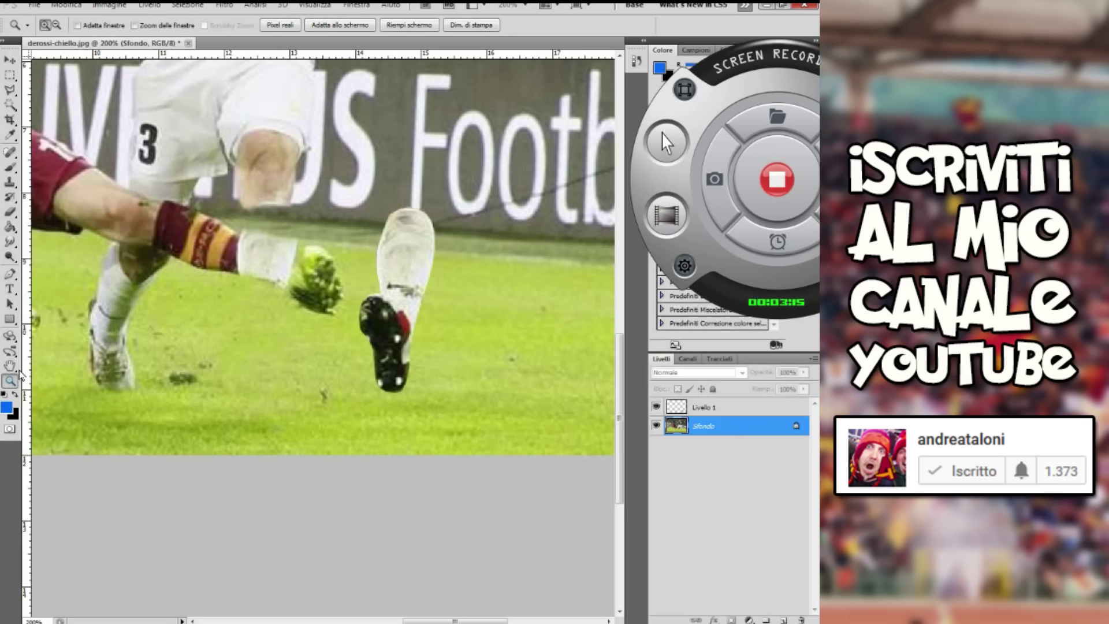
drag(321, 313, 321, 312)
click(10, 242)
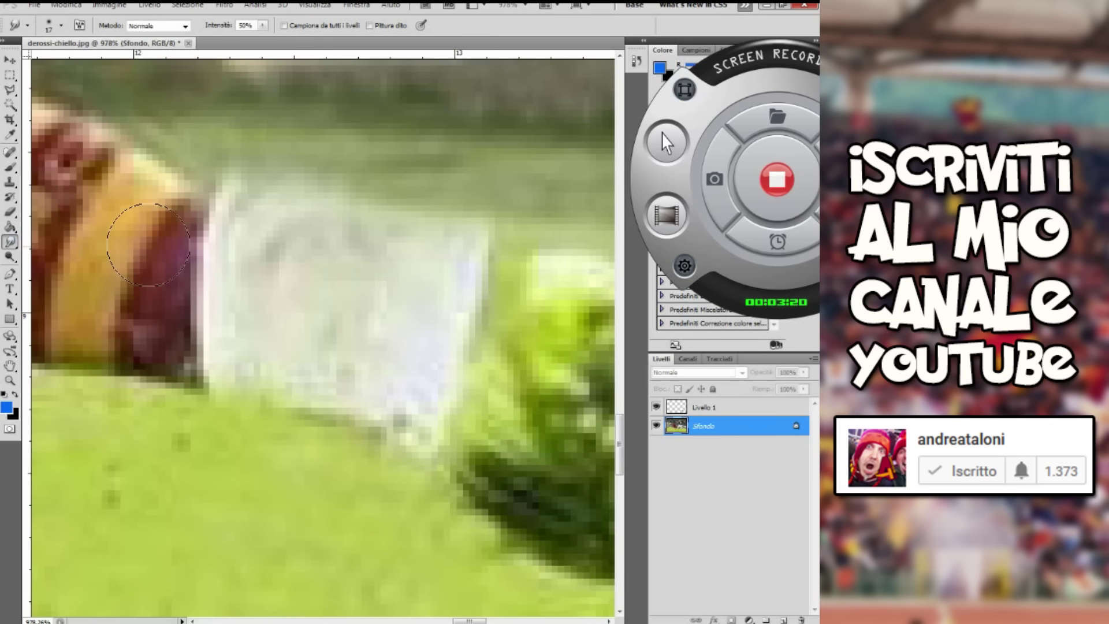
Clone background over the white boot top near the ad board
right_click(173, 247)
key(Escape)
key(s)
right_click(160, 283)
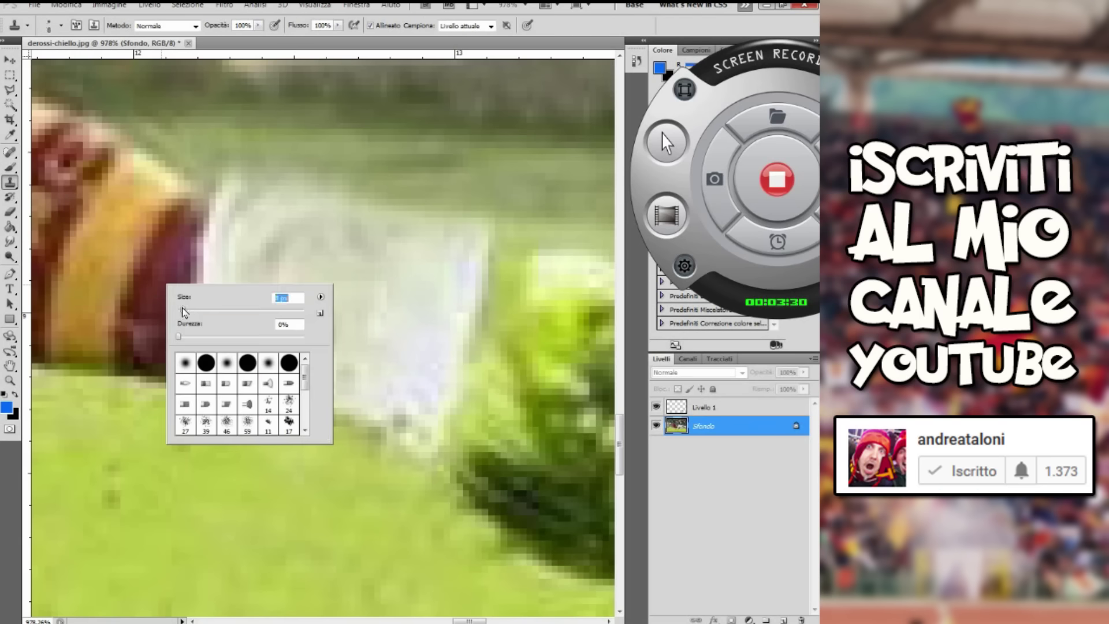
click(11, 61)
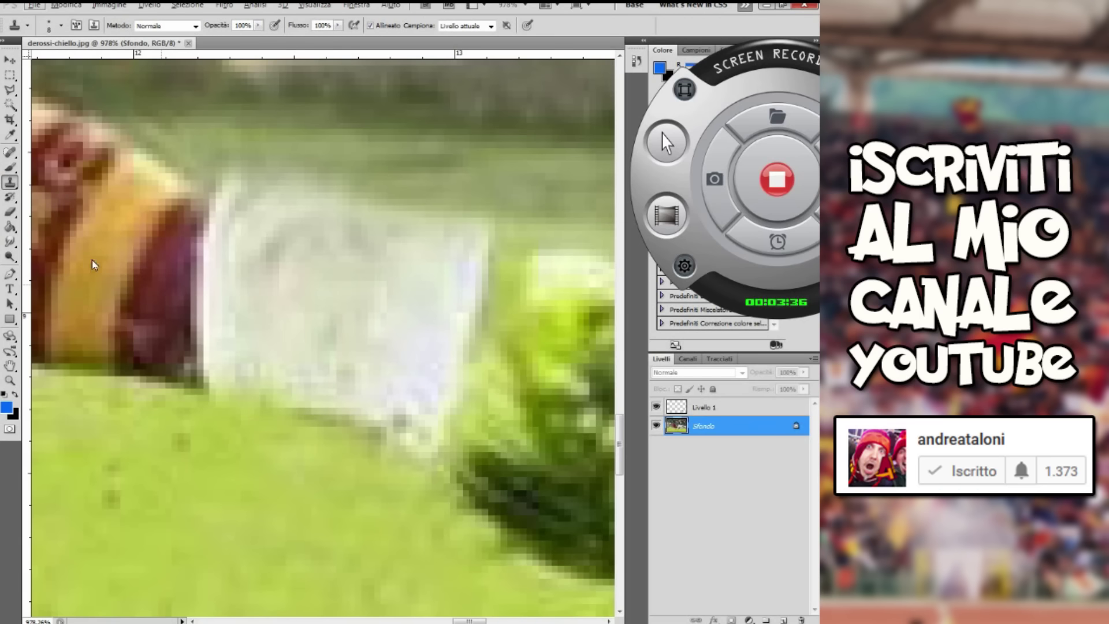
key(s)
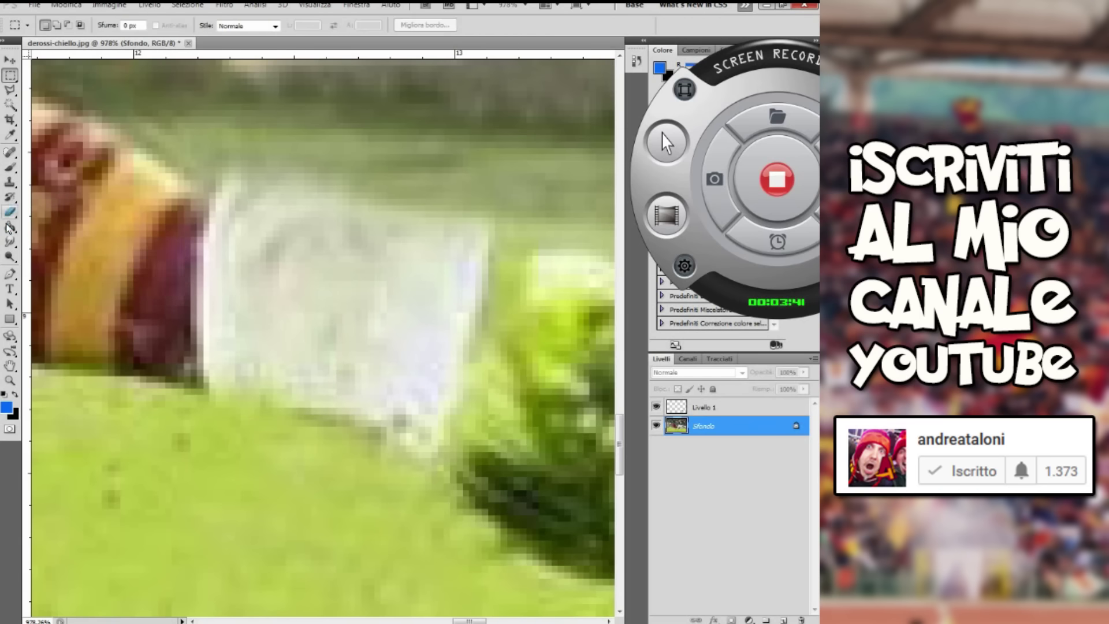
scroll(233, 295, down, 5)
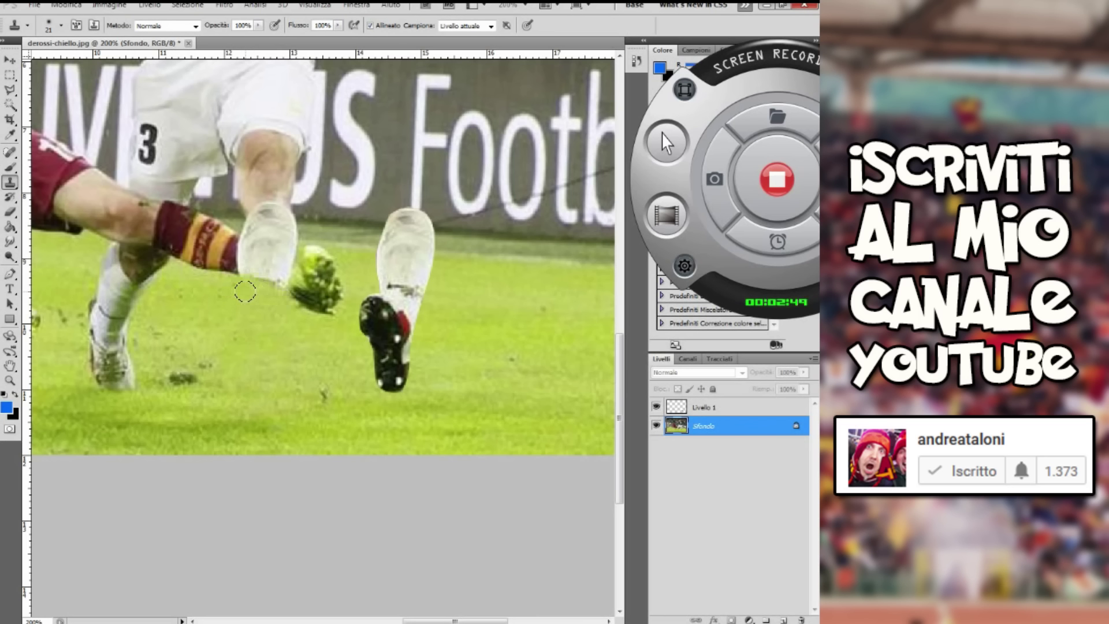
drag(326, 231, 268, 226)
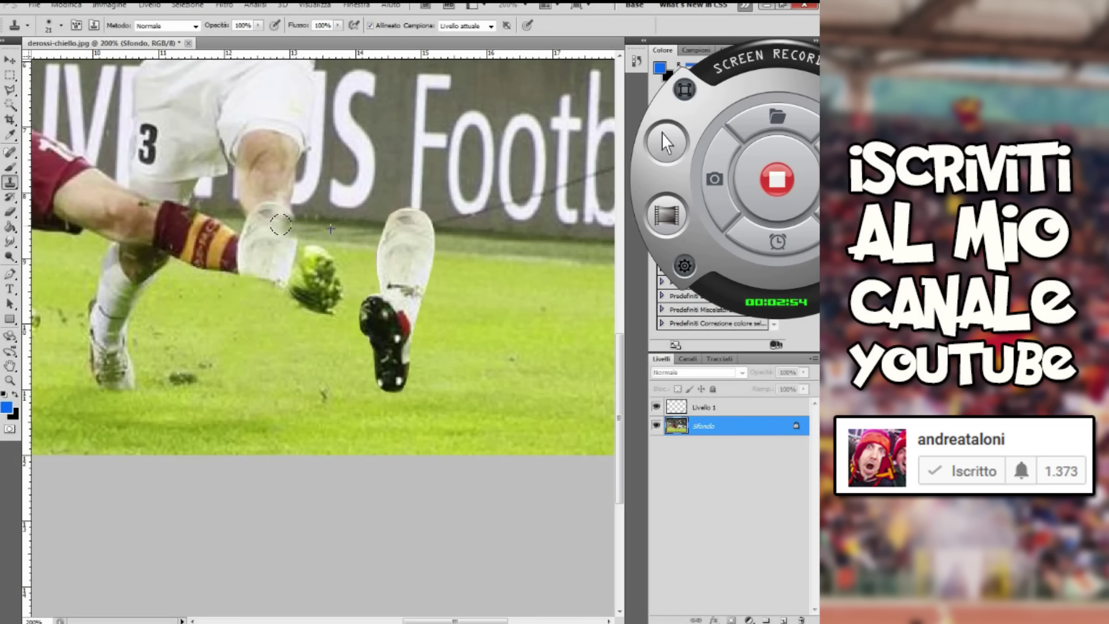
Set the clone brush size to 10 and zoom in on the sock and boot
right_click(338, 233)
text(10)
key(Return)
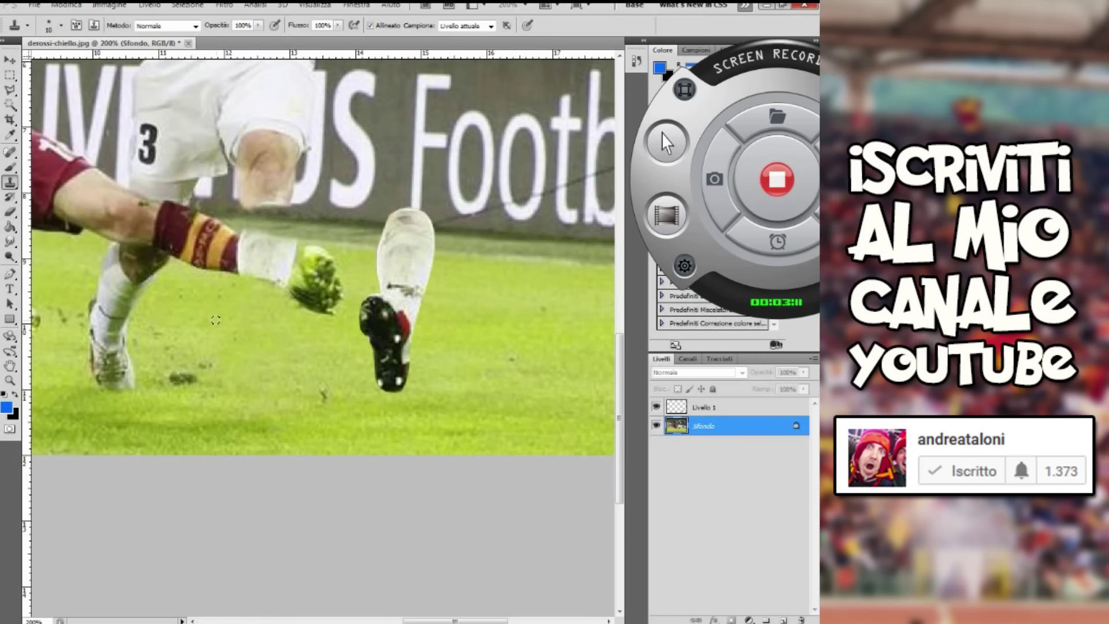
click(10, 380)
drag(203, 212, 321, 313)
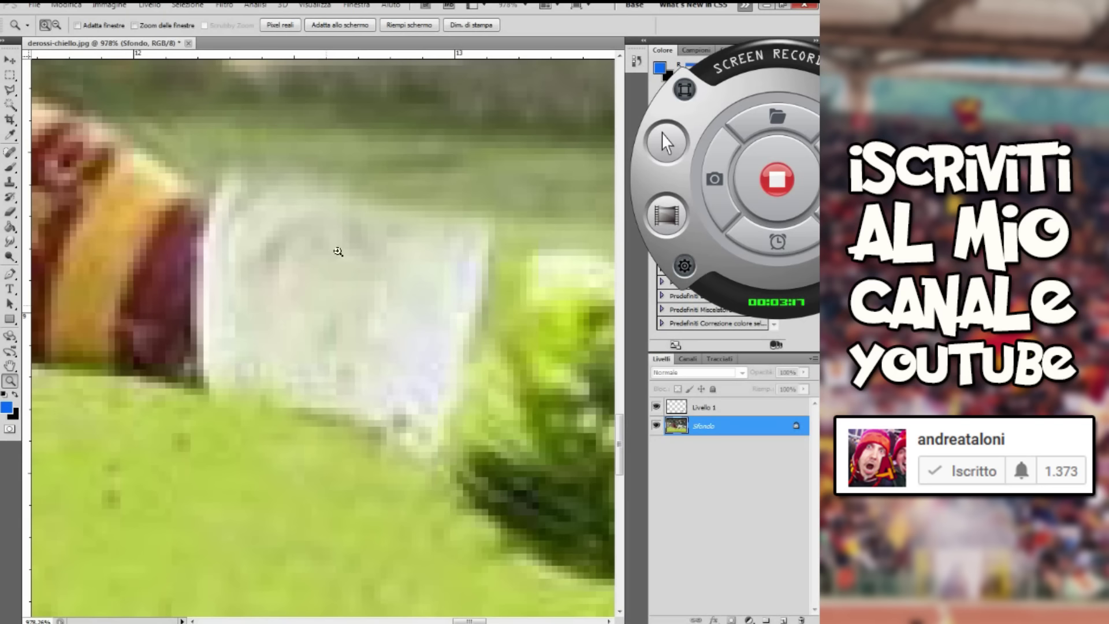
click(9, 241)
Undo the stray bright spot on the sock
right_click(168, 239)
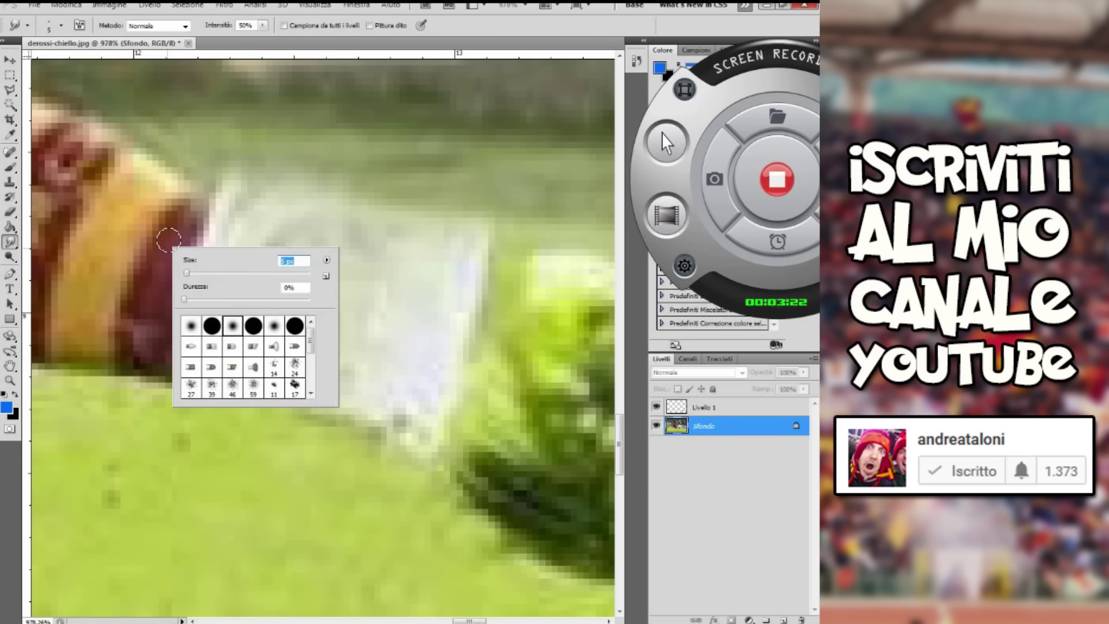
key(Return)
click(10, 182)
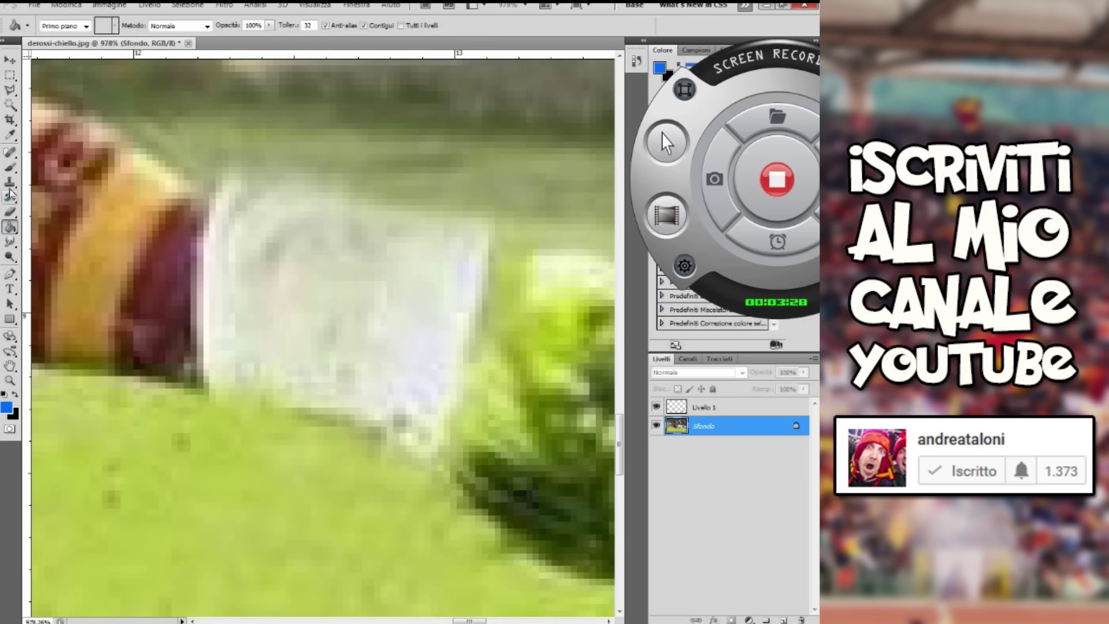
right_click(178, 308)
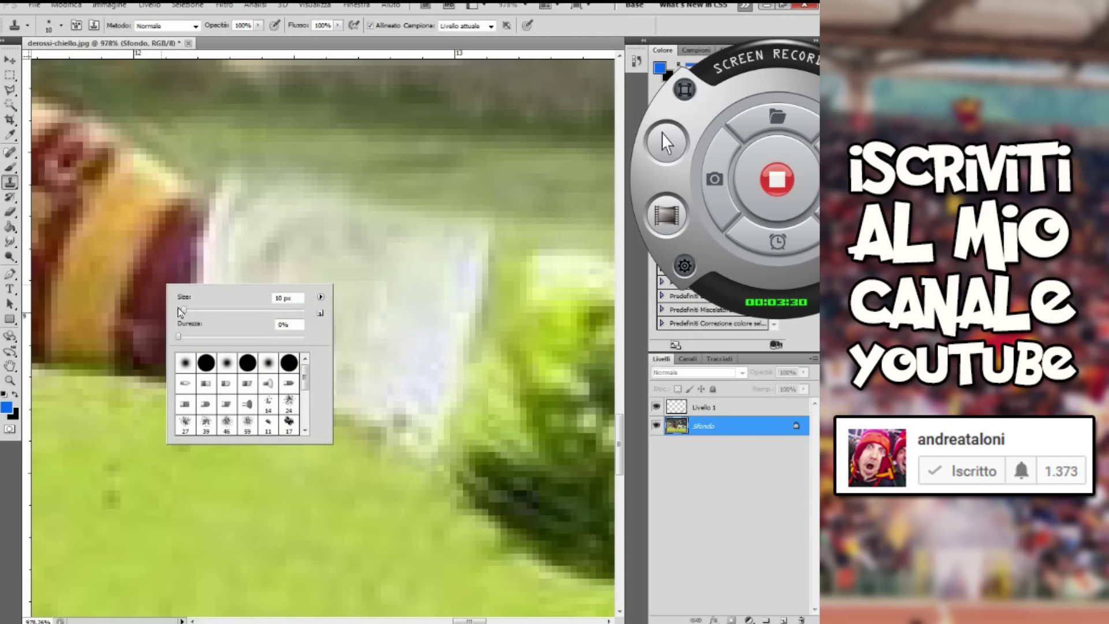
key(Return)
click(163, 267)
key(v)
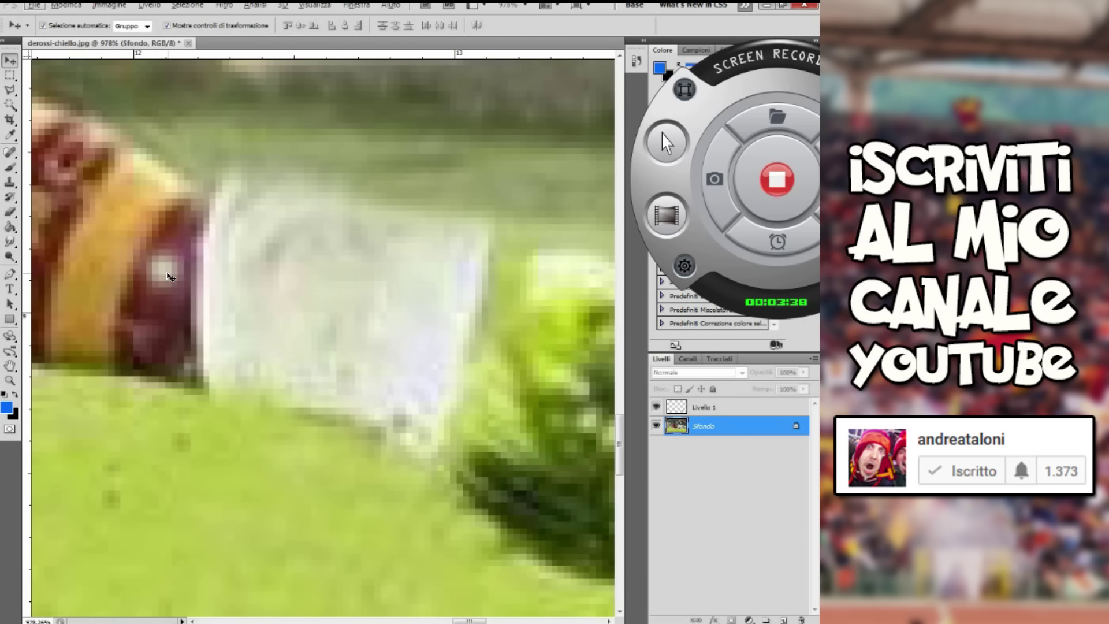
key(ctrl+z)
click(10, 182)
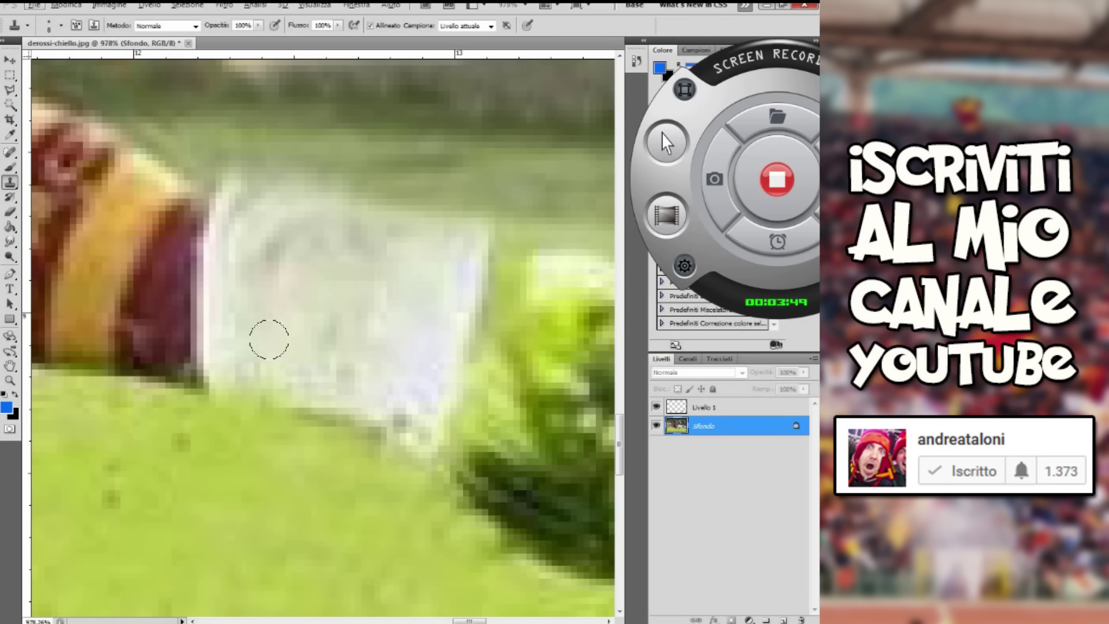
Sample the maroon sock and clone it over the white strip beside it
mouse_move(174, 312)
mouse_down()
mouse_move(197, 346)
mouse_move(194, 271)
mouse_move(199, 369)
mouse_up()
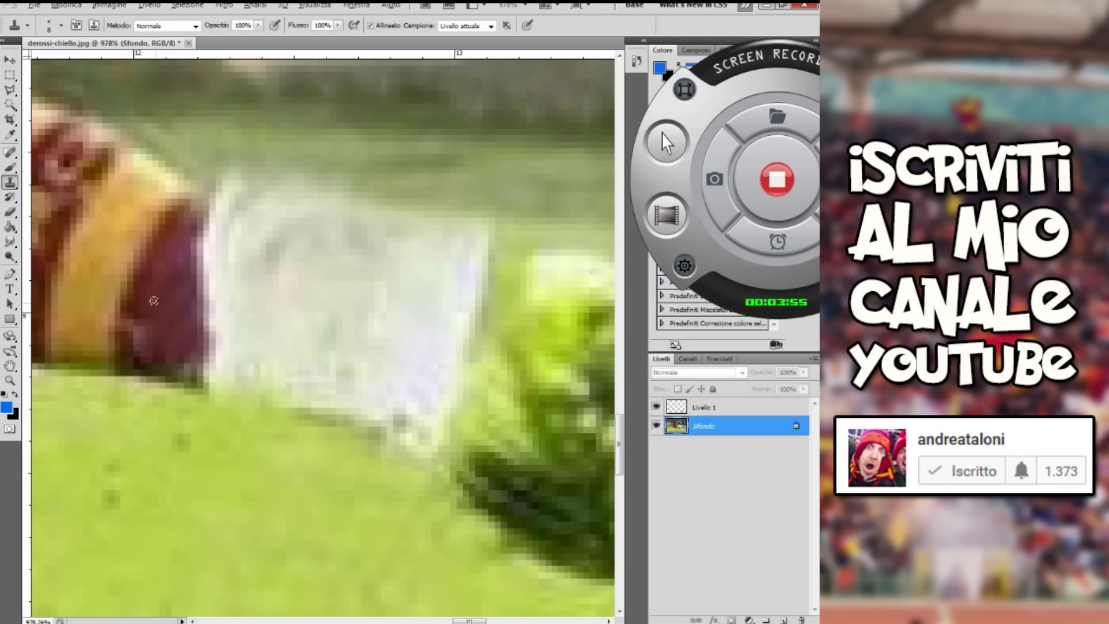
alt+click(153, 300)
drag(190, 329, 219, 376)
mouse_move(196, 288)
mouse_down()
mouse_move(226, 352)
mouse_move(248, 341)
mouse_move(221, 334)
mouse_move(219, 254)
mouse_move(188, 289)
mouse_move(214, 227)
mouse_move(254, 341)
mouse_up()
drag(223, 225, 264, 253)
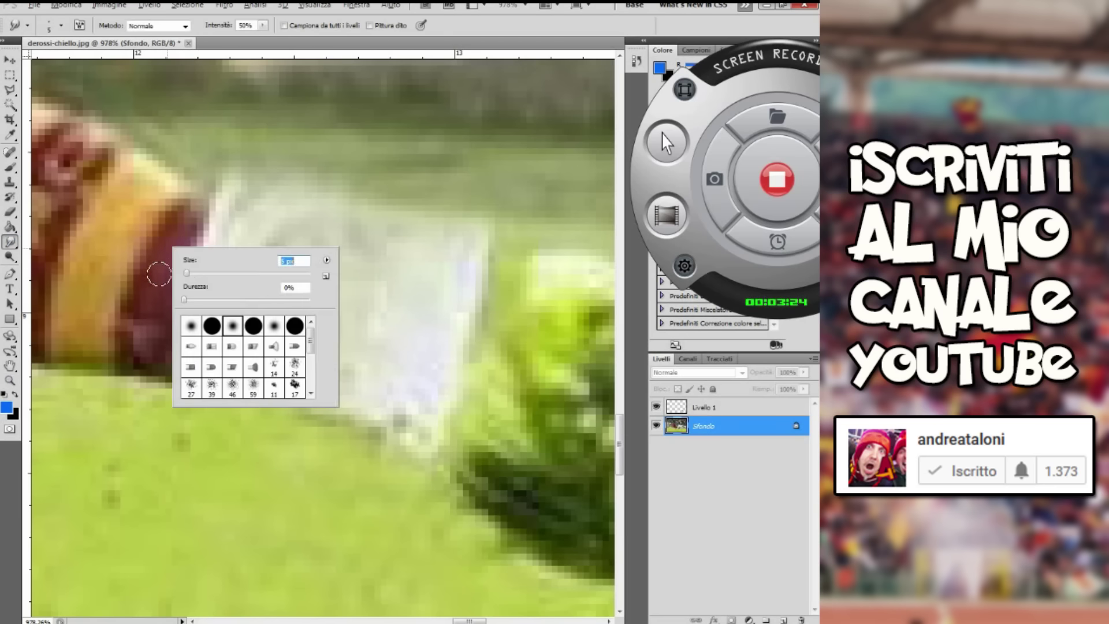
key(Return)
key(s)
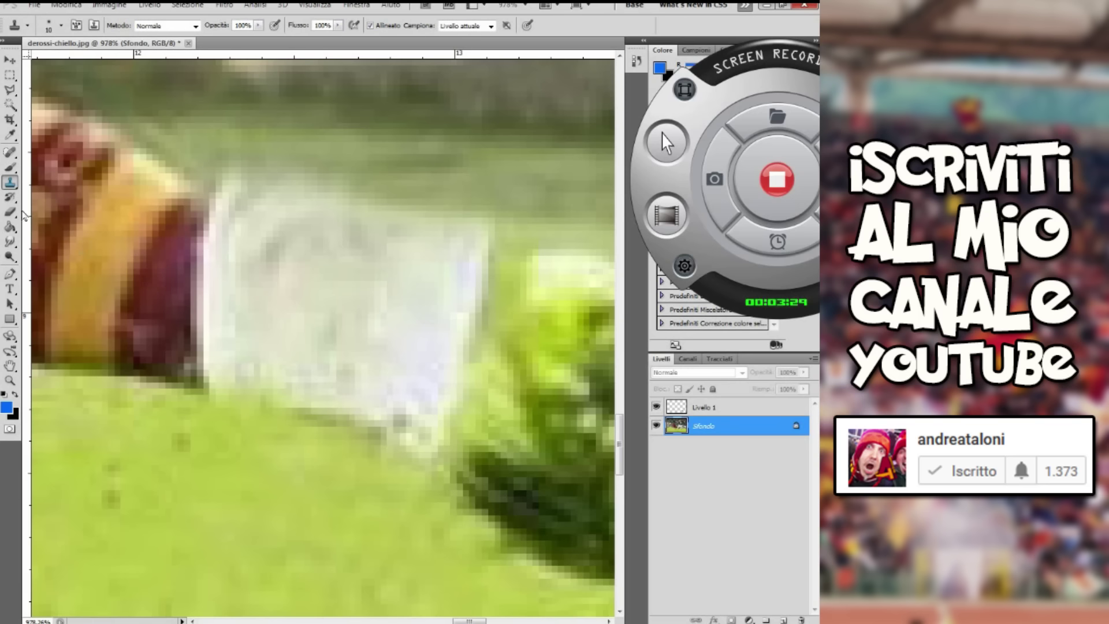
Extend the maroon sock further rightward over the remaining white edge
right_click(178, 307)
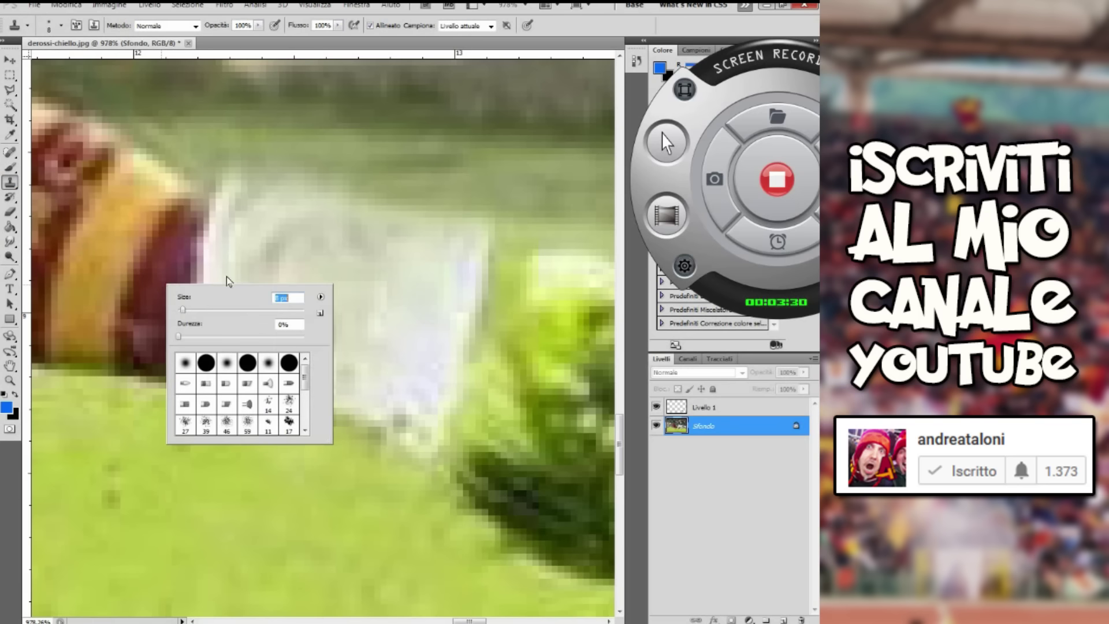
click(10, 182)
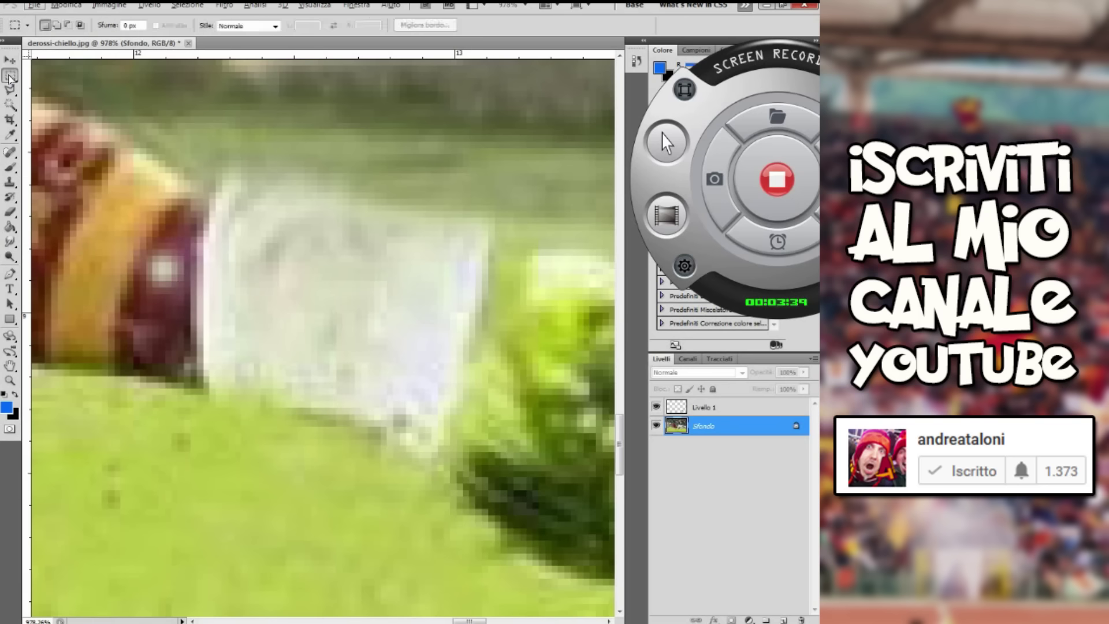
drag(156, 267, 194, 352)
drag(185, 283, 211, 370)
alt+click(153, 300)
drag(196, 330, 214, 375)
mouse_move(190, 286)
mouse_down()
mouse_move(214, 347)
mouse_move(243, 329)
mouse_move(220, 334)
mouse_move(215, 227)
mouse_move(254, 346)
mouse_up()
drag(243, 283, 264, 253)
key(z)
alt+click(315, 354)
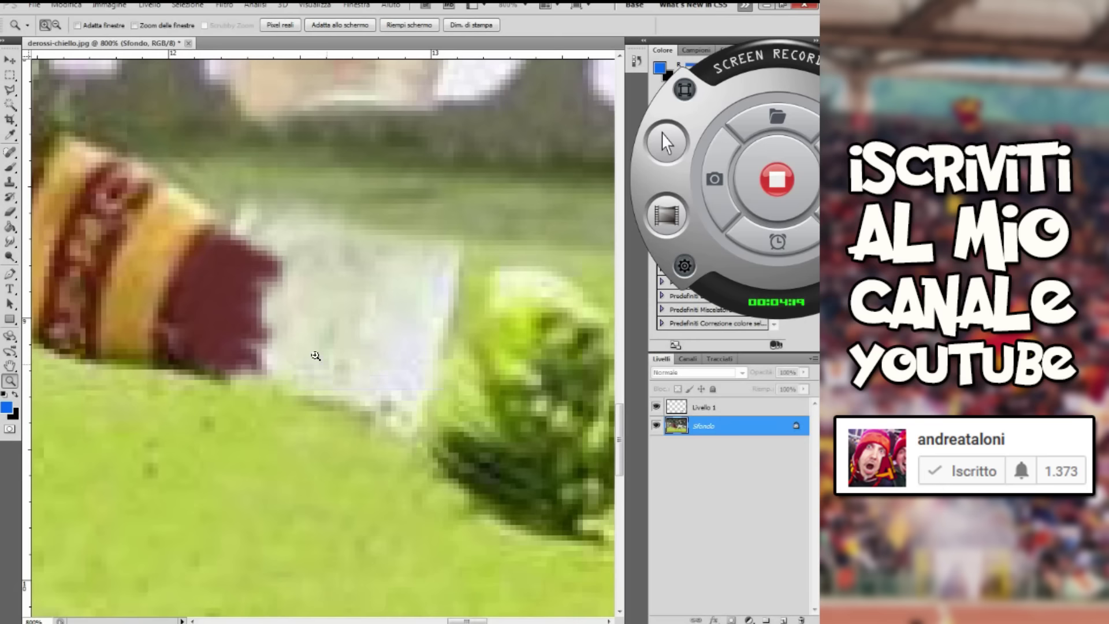
Stamp maroon sock texture over the lower and right white edges
alt+click(322, 317)
click(10, 182)
drag(254, 345, 302, 360)
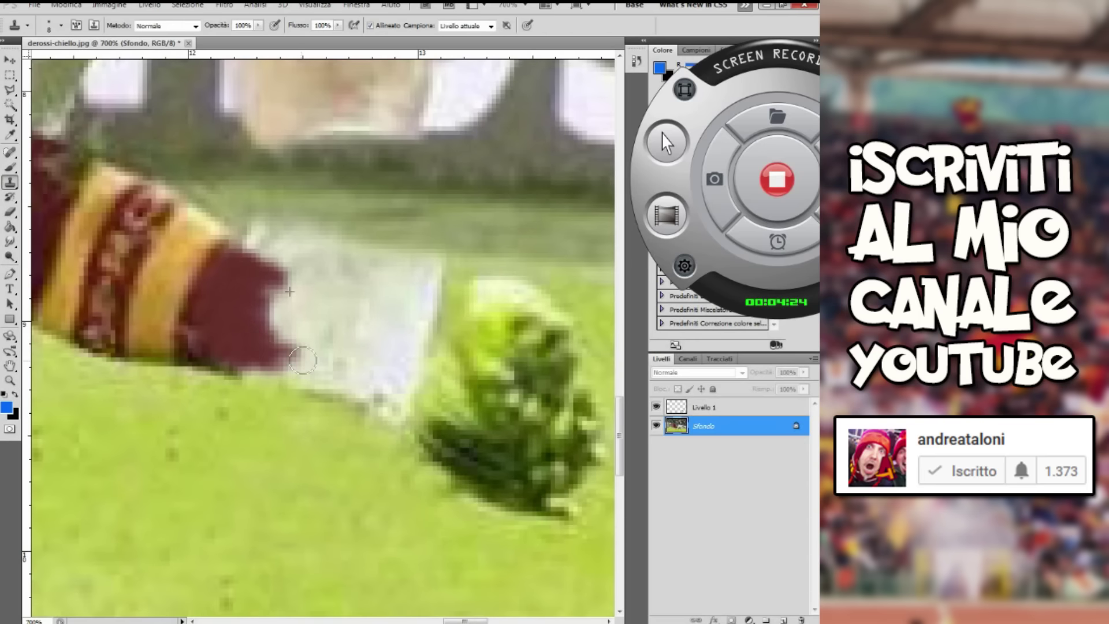
mouse_move(264, 298)
mouse_down()
mouse_move(297, 352)
mouse_move(266, 369)
mouse_move(312, 379)
mouse_up()
mouse_move(238, 269)
mouse_down()
mouse_move(297, 303)
mouse_move(236, 292)
mouse_move(272, 317)
mouse_move(242, 292)
mouse_move(279, 302)
mouse_move(225, 283)
mouse_up()
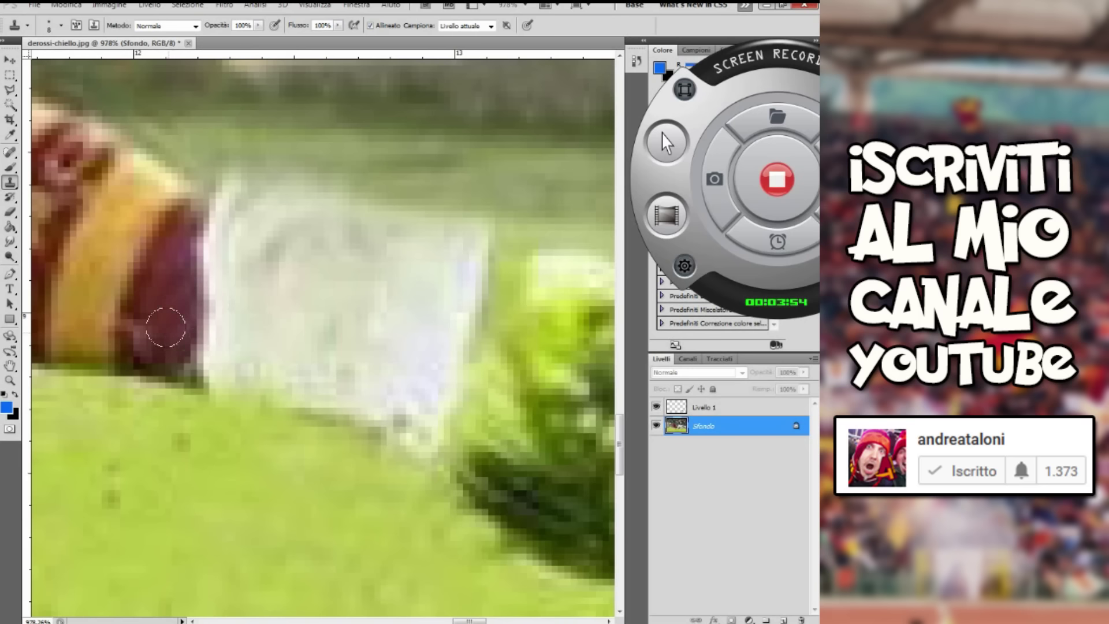
mouse_move(166, 327)
mouse_down()
mouse_move(213, 367)
mouse_move(208, 314)
mouse_move(160, 283)
mouse_move(243, 375)
mouse_move(207, 268)
mouse_move(175, 251)
mouse_move(193, 236)
mouse_move(198, 272)
mouse_move(242, 275)
mouse_move(260, 346)
mouse_move(229, 270)
mouse_up()
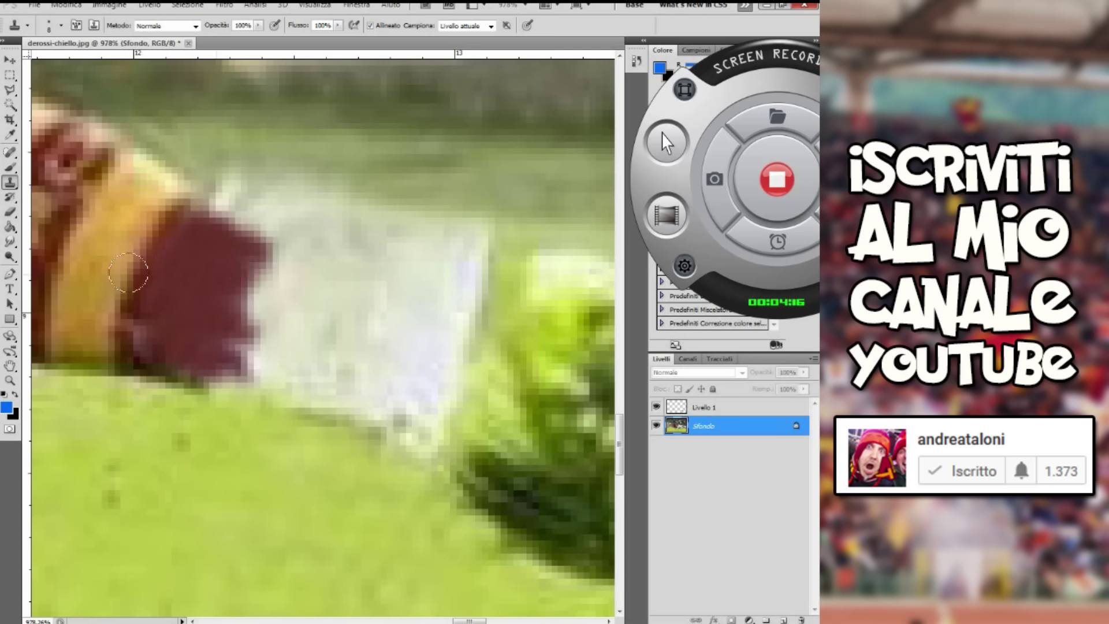
Resample the maroon sock and extend it down-right over the white area
key(z)
alt+click(280, 327)
alt+click(310, 311)
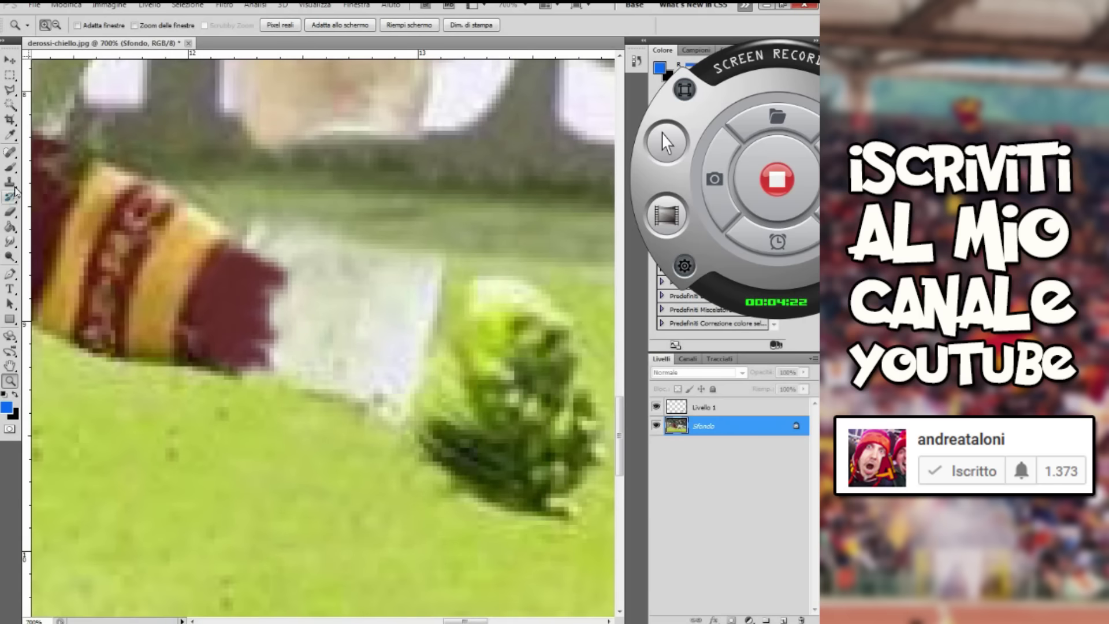
click(10, 183)
mouse_move(287, 332)
mouse_down()
mouse_move(254, 358)
mouse_move(288, 300)
mouse_move(293, 330)
mouse_move(271, 352)
mouse_move(306, 375)
mouse_move(237, 266)
mouse_move(251, 299)
mouse_move(324, 352)
mouse_move(252, 317)
mouse_move(307, 329)
mouse_move(244, 291)
mouse_up()
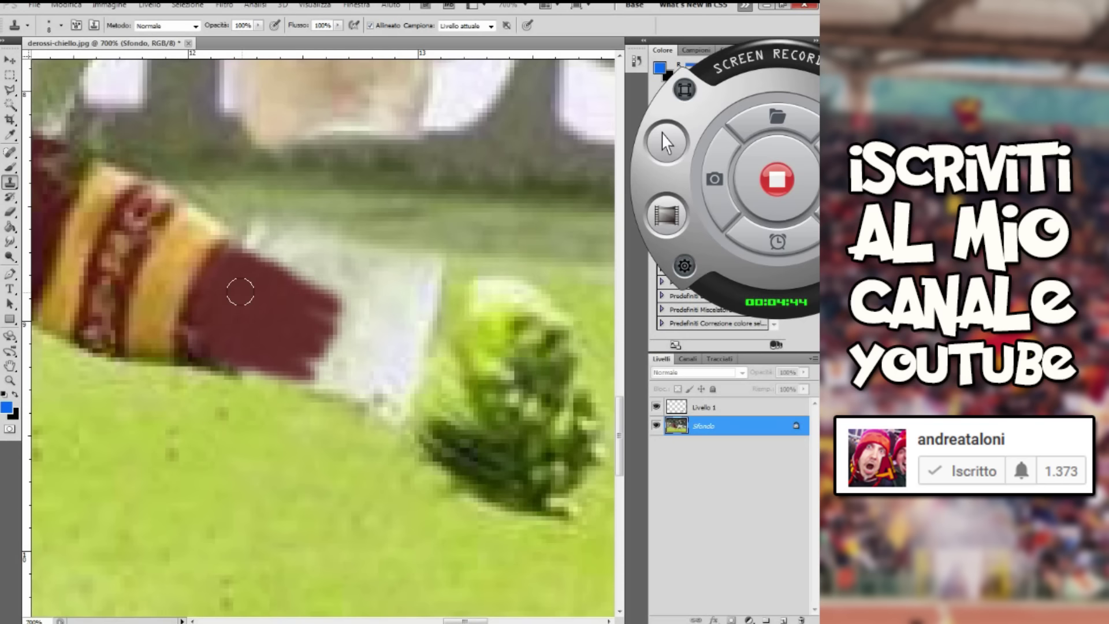
mouse_move(256, 329)
mouse_down()
mouse_move(241, 292)
mouse_move(323, 375)
mouse_move(249, 305)
mouse_move(291, 338)
mouse_move(298, 319)
mouse_move(370, 404)
mouse_up()
alt+click(245, 288)
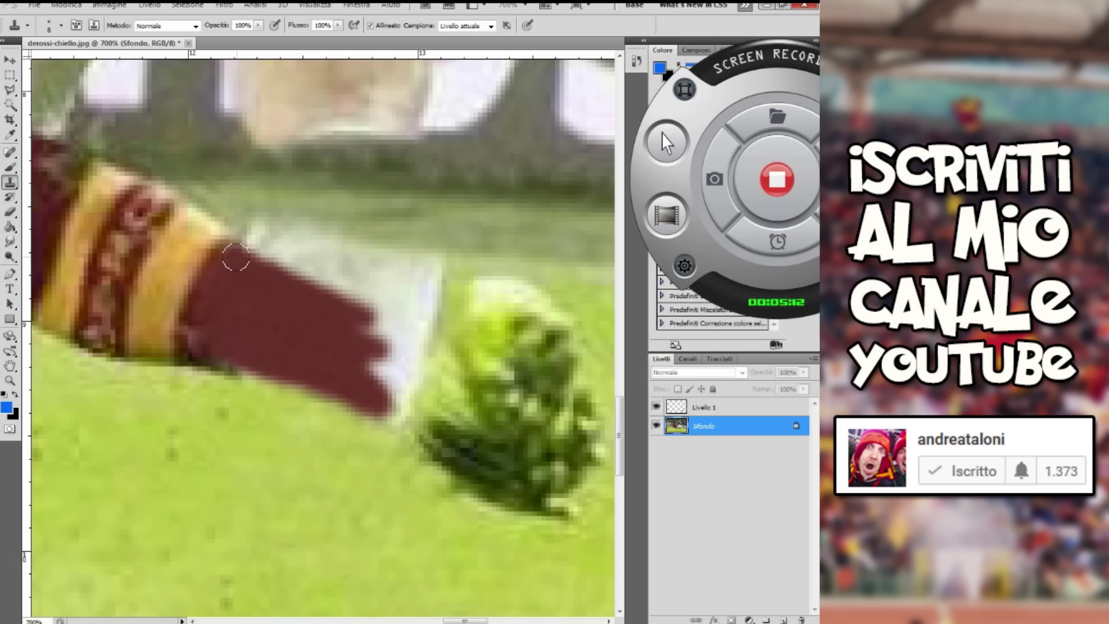
drag(308, 290, 385, 342)
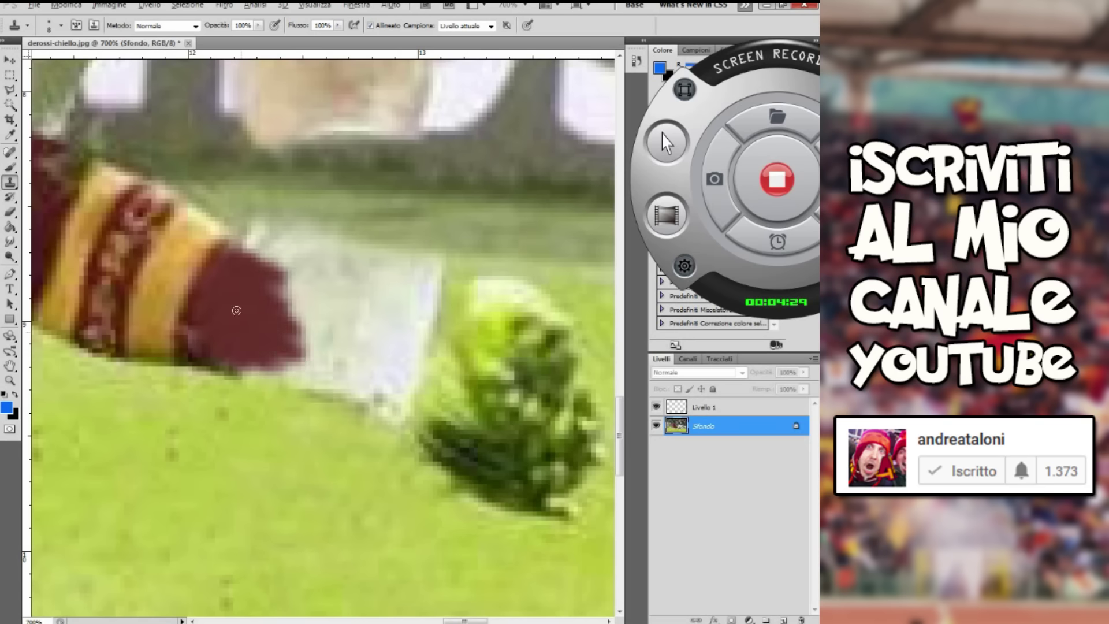
mouse_move(295, 351)
mouse_down()
mouse_move(262, 317)
mouse_move(305, 348)
mouse_up()
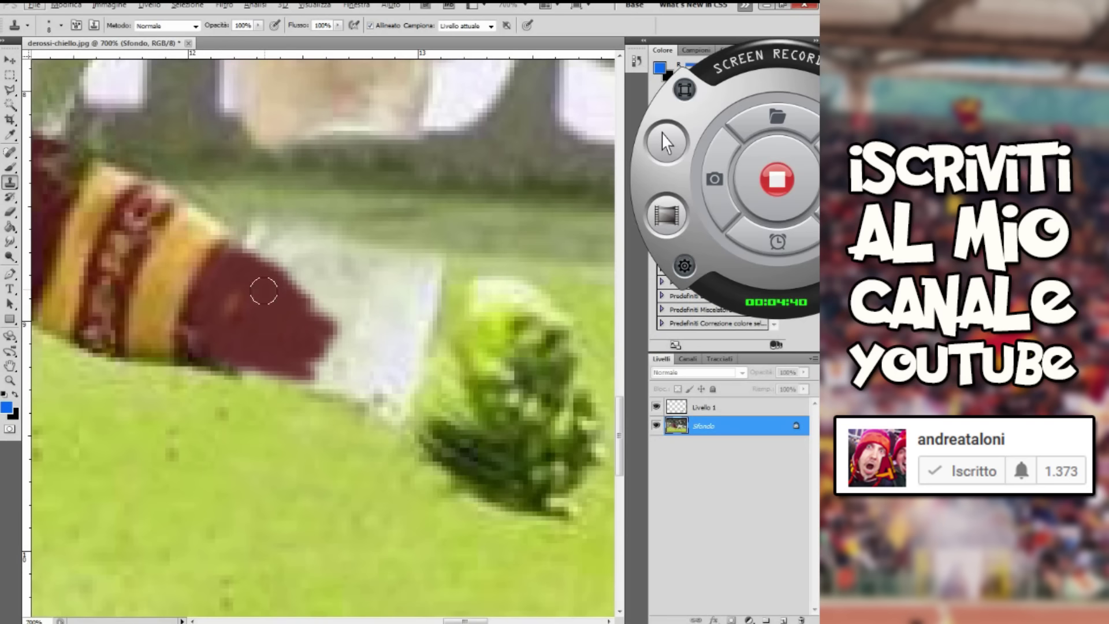
Lengthen the sock along its top, middle and lower edges to a squared-off end
drag(263, 291, 241, 291)
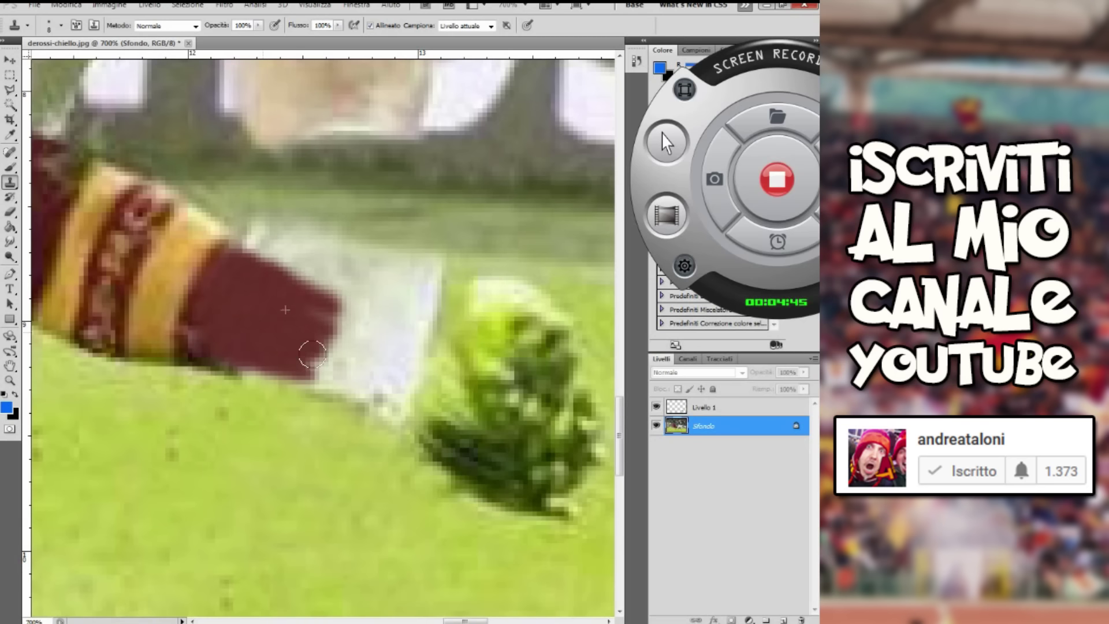
drag(293, 347, 317, 370)
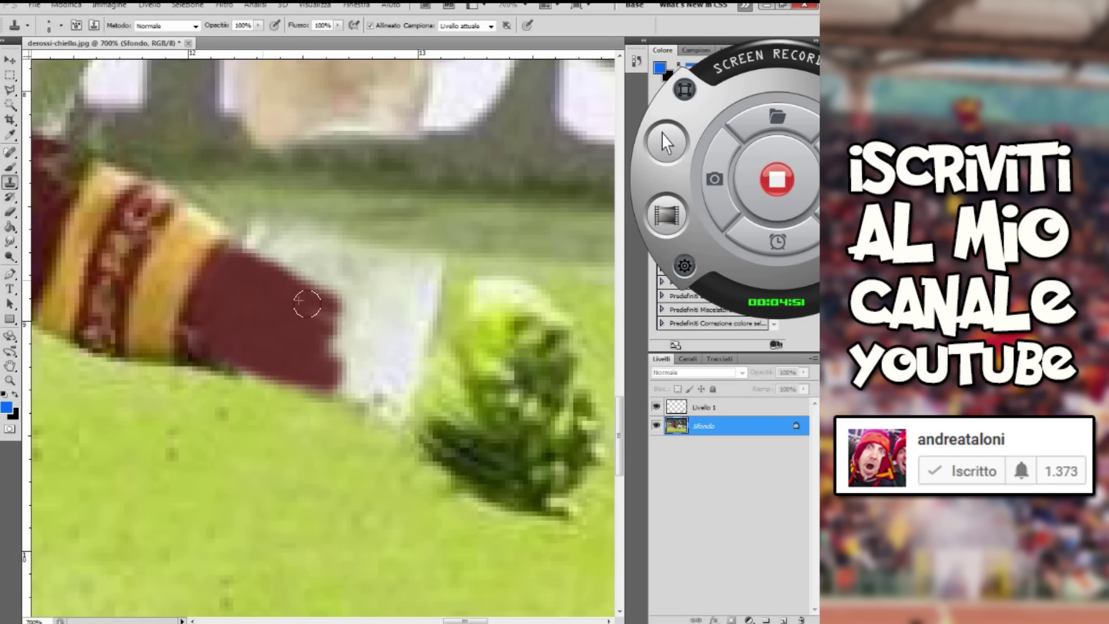
mouse_move(289, 298)
mouse_down()
mouse_move(358, 314)
mouse_move(307, 335)
mouse_move(300, 320)
mouse_move(358, 346)
mouse_move(242, 298)
mouse_move(370, 387)
mouse_up()
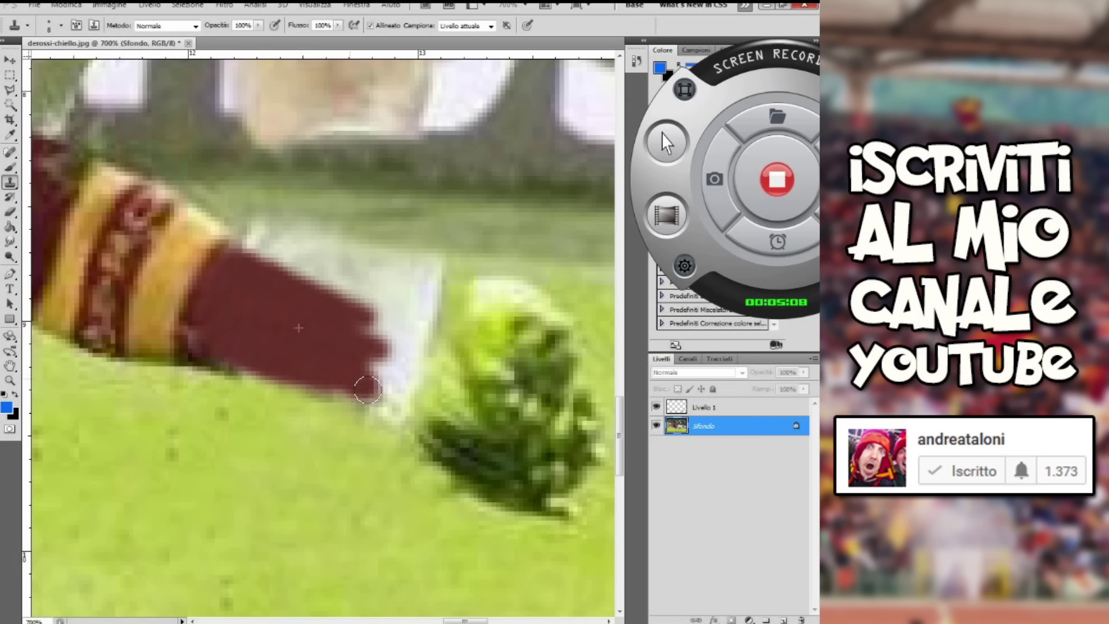
drag(307, 366, 381, 404)
mouse_move(268, 293)
mouse_down()
mouse_move(235, 260)
mouse_move(321, 292)
mouse_move(263, 288)
mouse_move(399, 329)
mouse_move(404, 358)
mouse_move(376, 361)
mouse_move(361, 338)
mouse_move(370, 361)
mouse_move(383, 354)
mouse_move(381, 371)
mouse_move(359, 376)
mouse_move(404, 413)
mouse_move(353, 314)
mouse_up()
key(z)
right_click(298, 312)
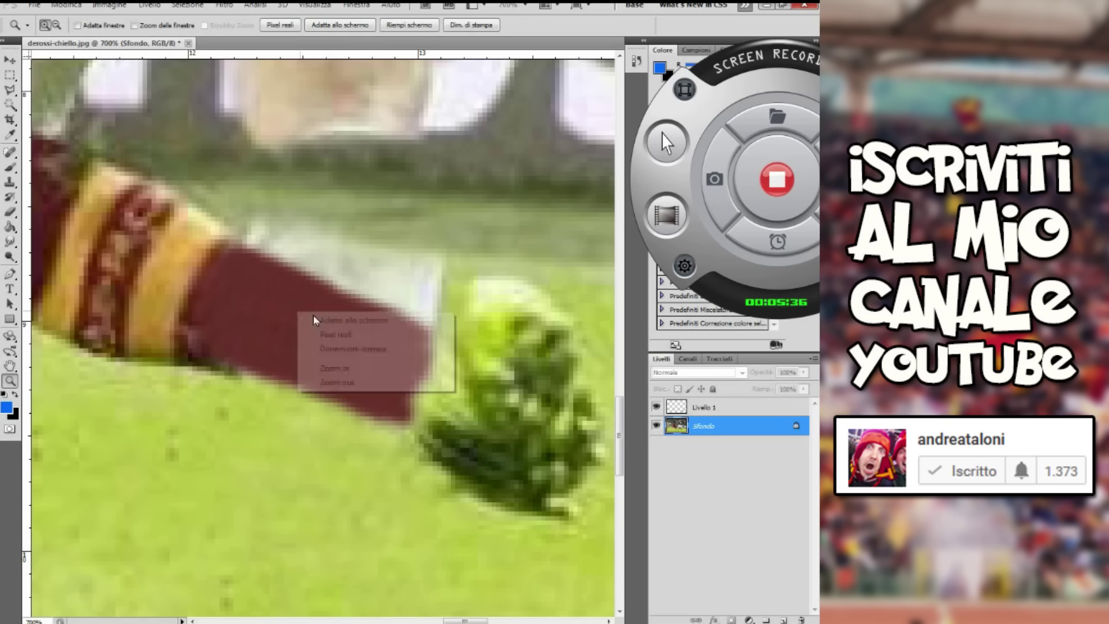
Clone-stamp the maroon sock further down and right along its top edge
click(323, 381)
right_click(349, 341)
click(381, 411)
right_click(366, 352)
click(426, 423)
right_click(399, 389)
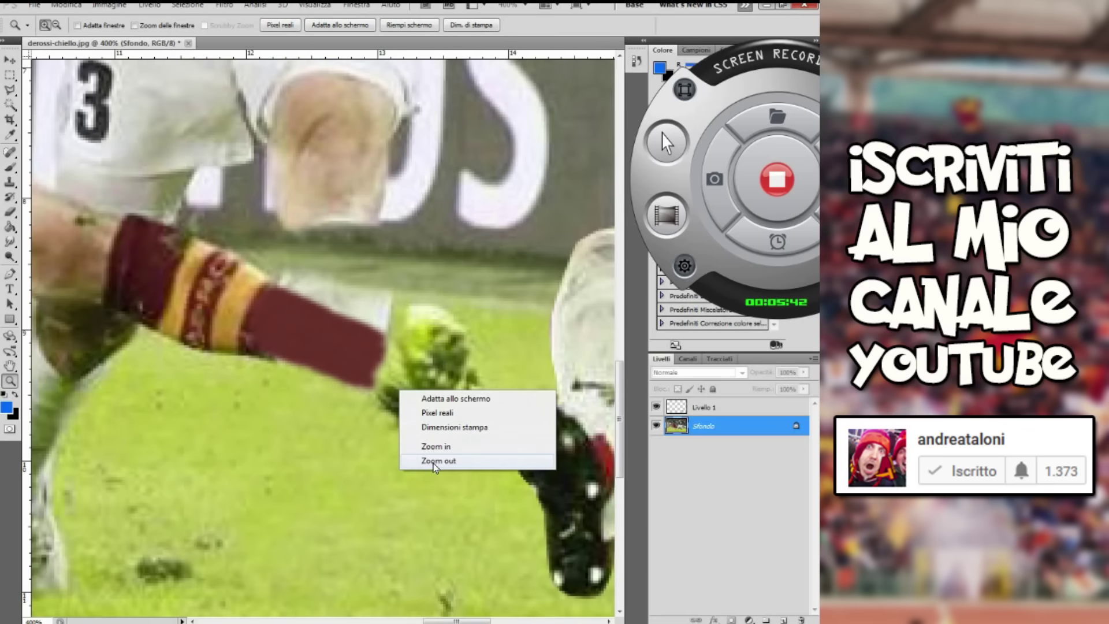
click(428, 460)
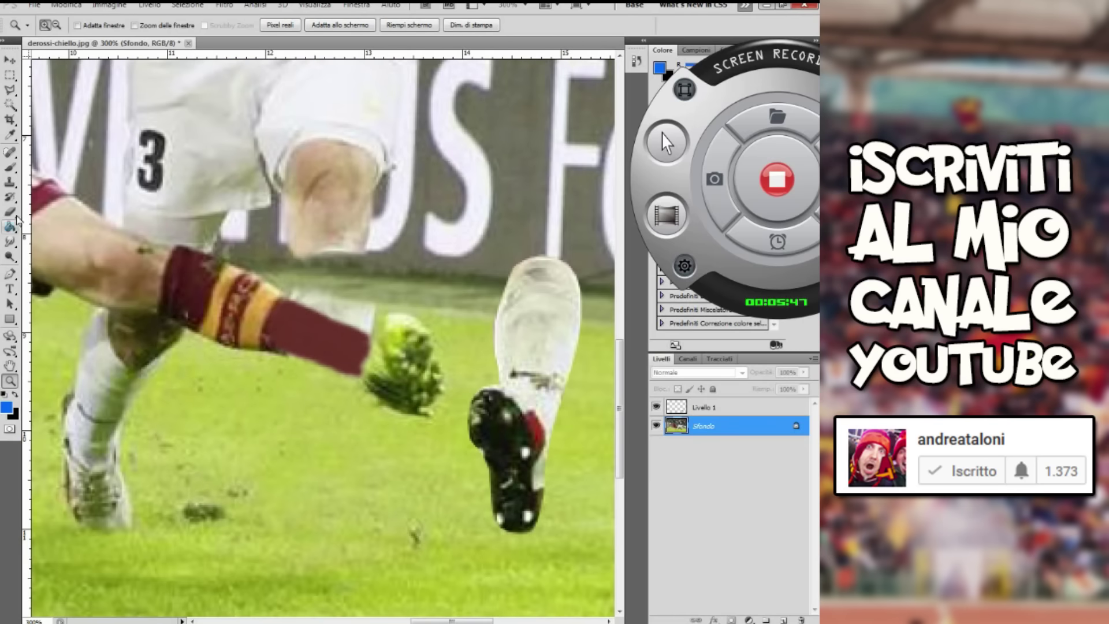
click(10, 179)
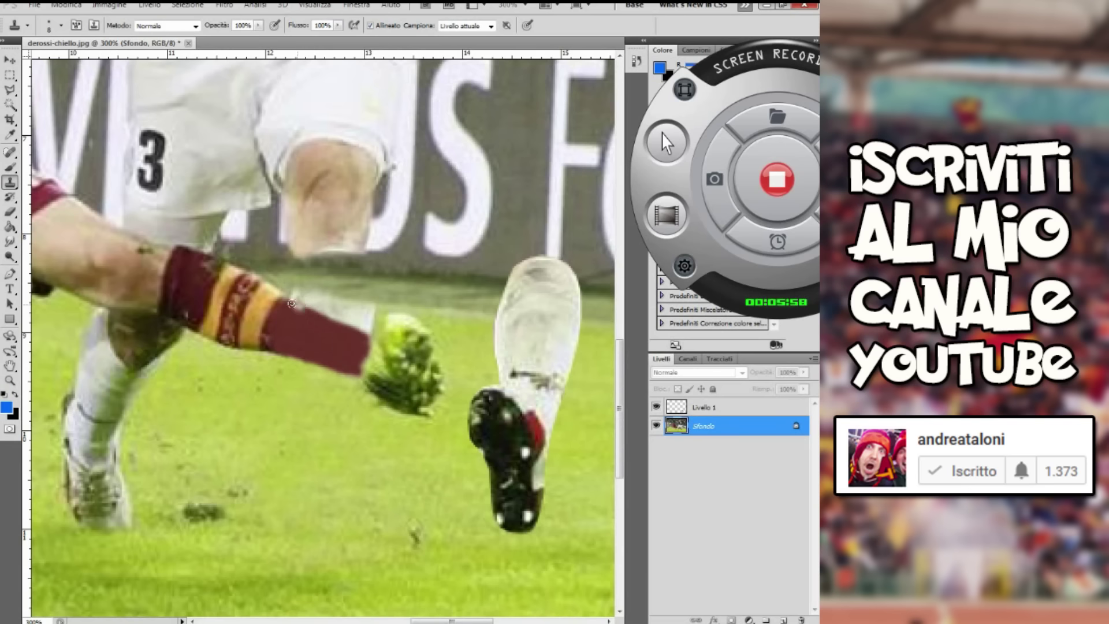
scroll(292, 303, up, 2)
scroll(296, 311, up, 2)
drag(313, 352, 348, 377)
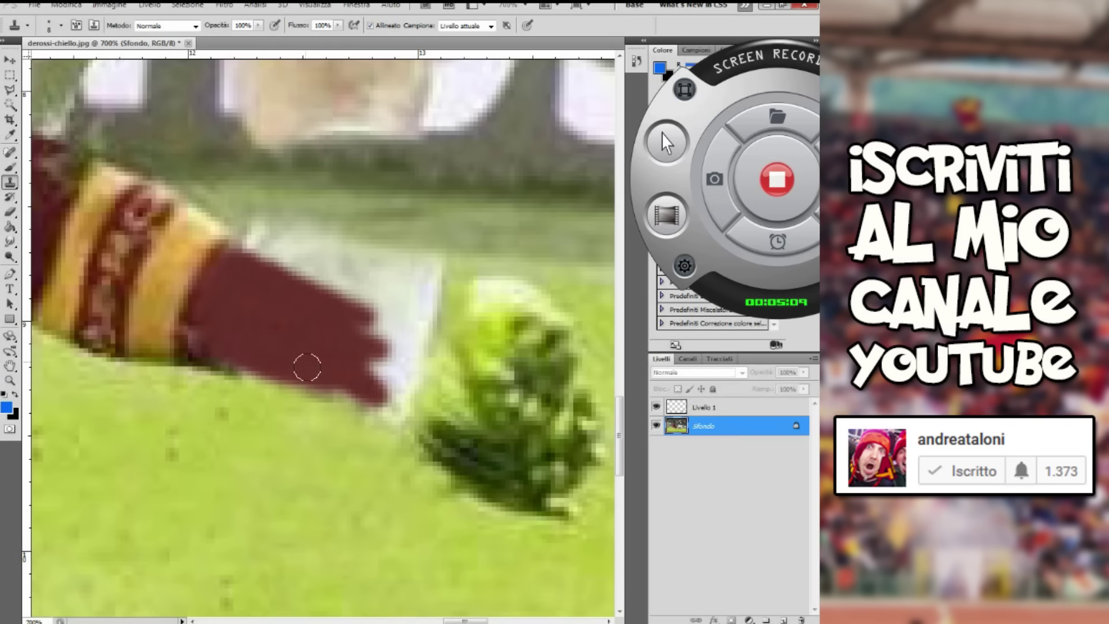
drag(349, 377, 381, 404)
Stamp more sock colour toward the green boot and along the sock's lower edge
alt+click(344, 328)
drag(243, 254, 385, 342)
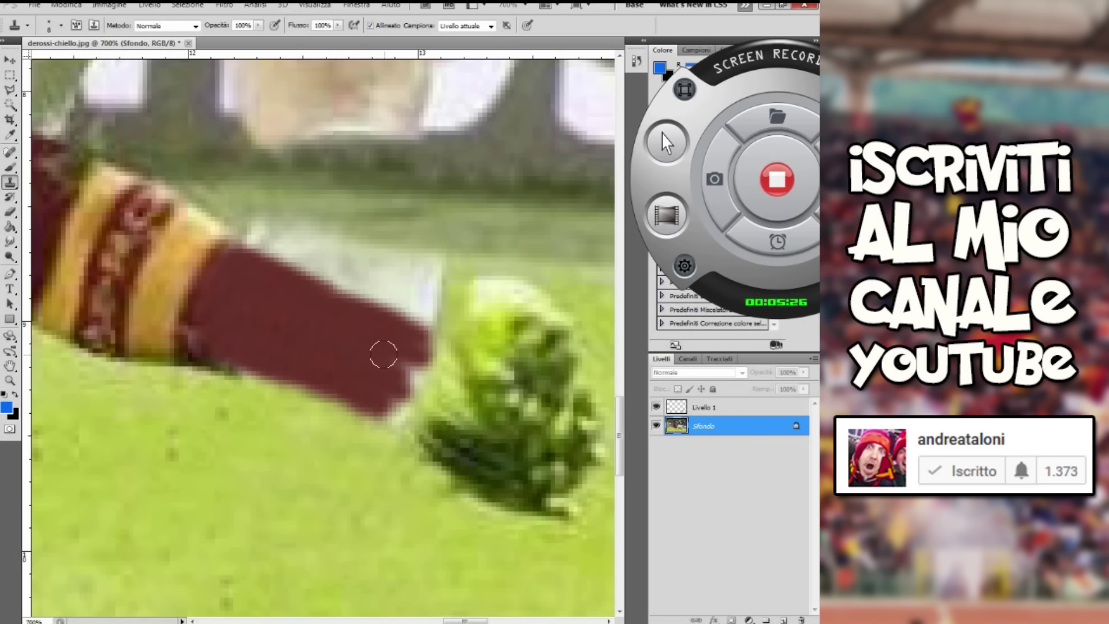
drag(385, 341, 404, 413)
alt+click(260, 327)
drag(315, 368, 389, 399)
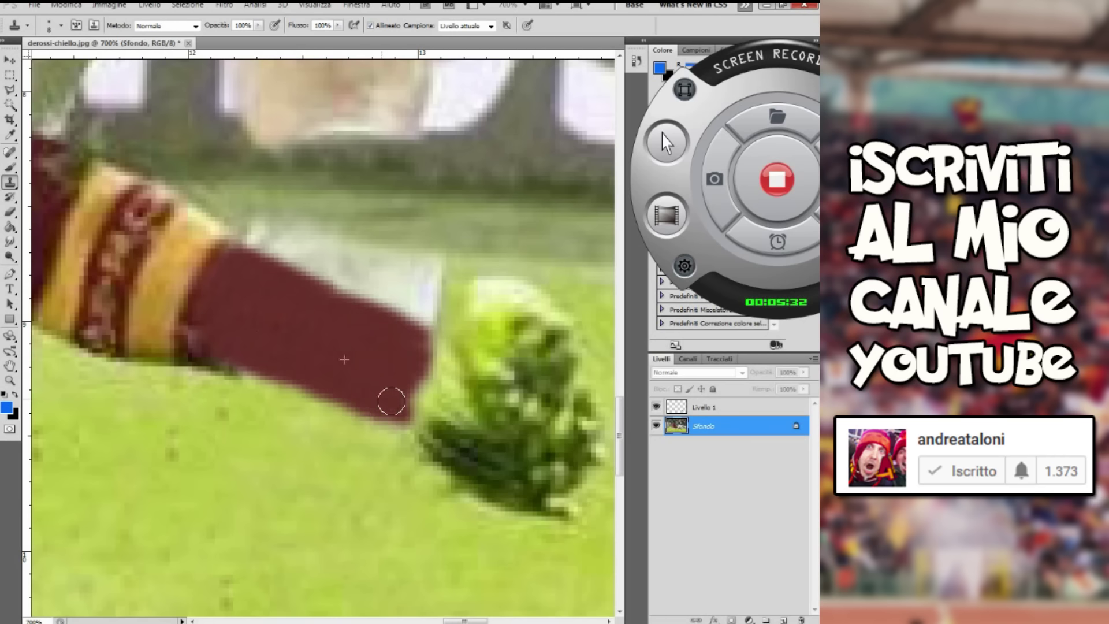
key(z)
right_click(291, 309)
click(329, 380)
Touch up the top of the lengthened sock with cloned sock colour
right_click(346, 341)
click(384, 410)
right_click(362, 352)
click(398, 424)
right_click(392, 381)
click(431, 451)
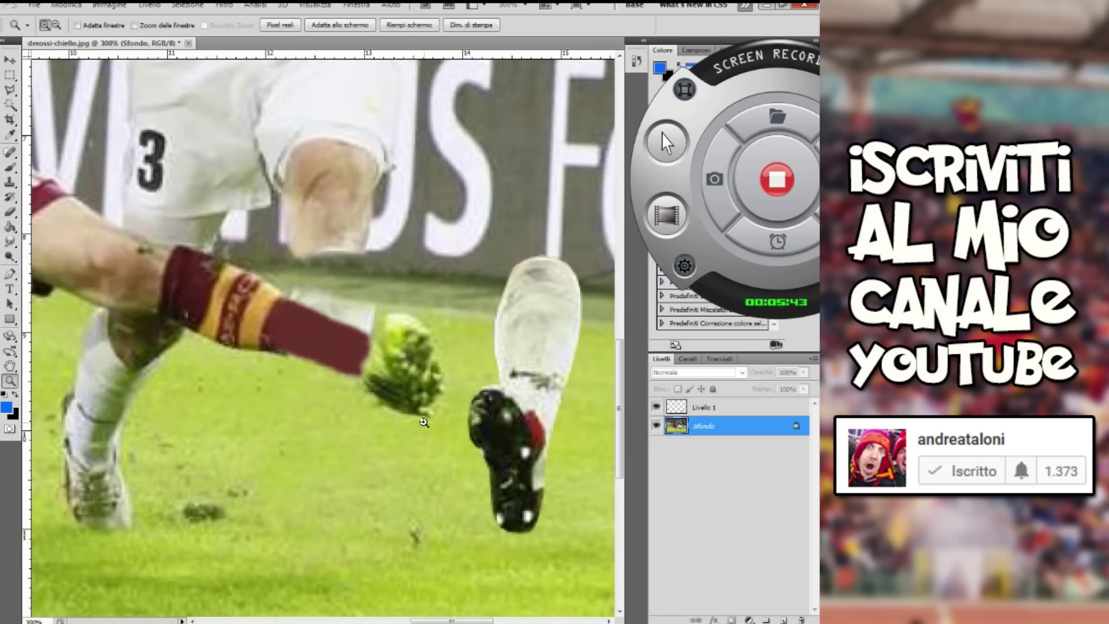
click(9, 179)
drag(305, 351, 279, 333)
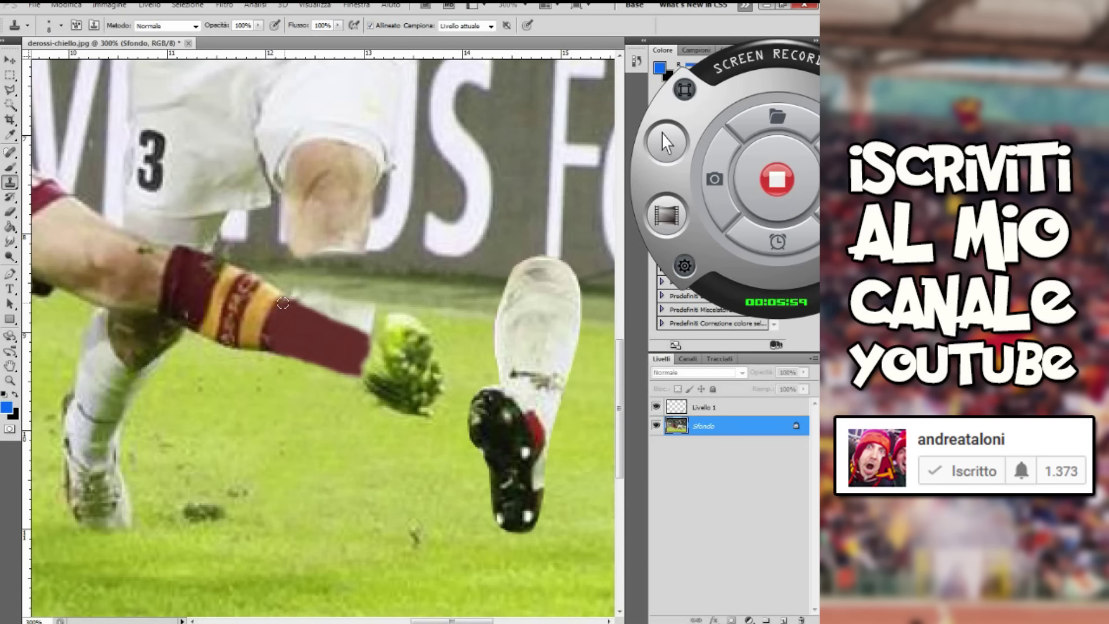
drag(291, 306, 367, 337)
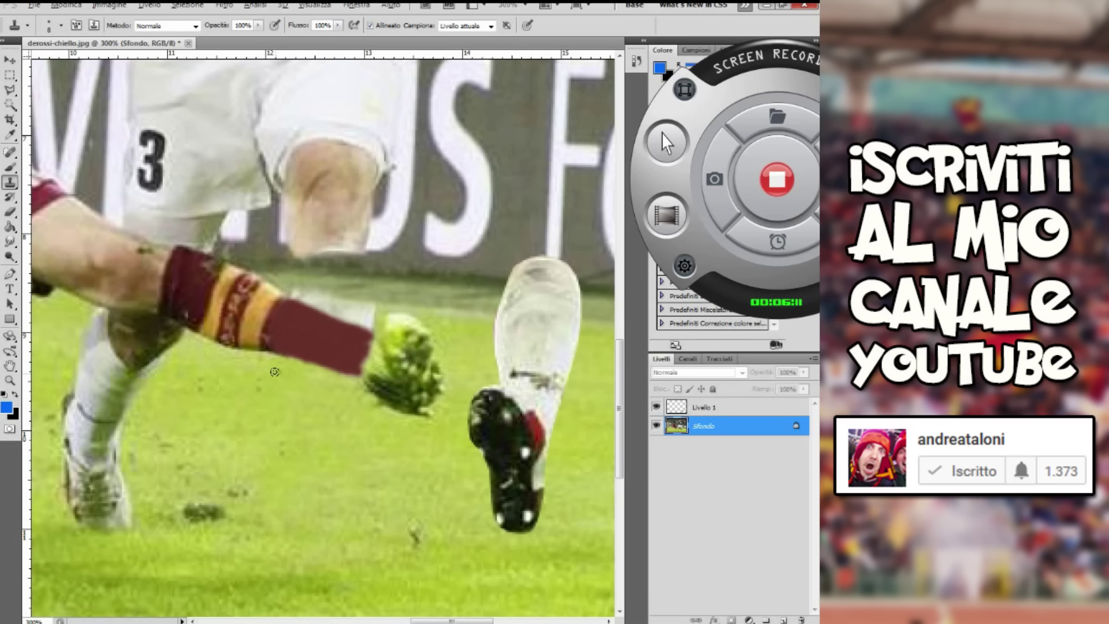
Cover the grey patches above the sock and at its tip with cloned grass
drag(317, 293, 311, 349)
drag(337, 312, 294, 372)
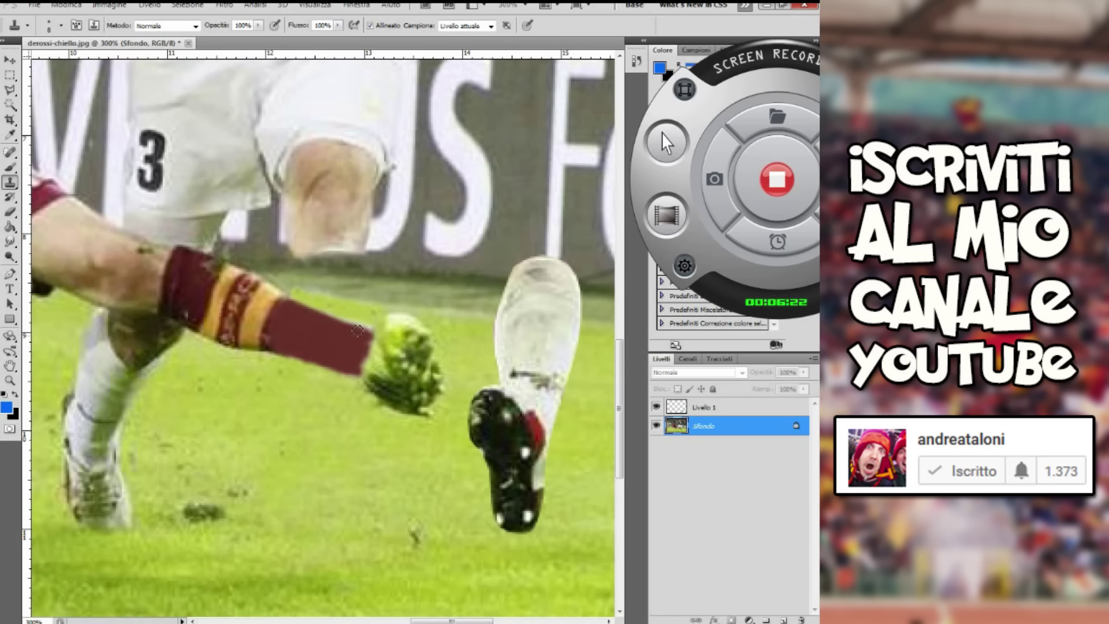
key(z)
alt+click(404, 361)
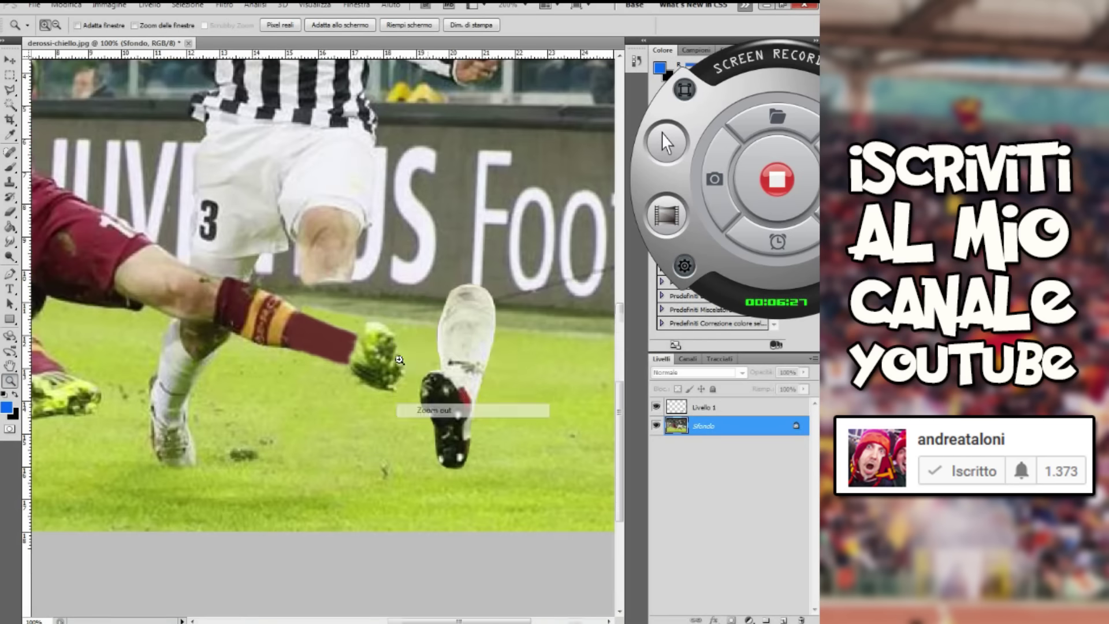
alt+click(404, 407)
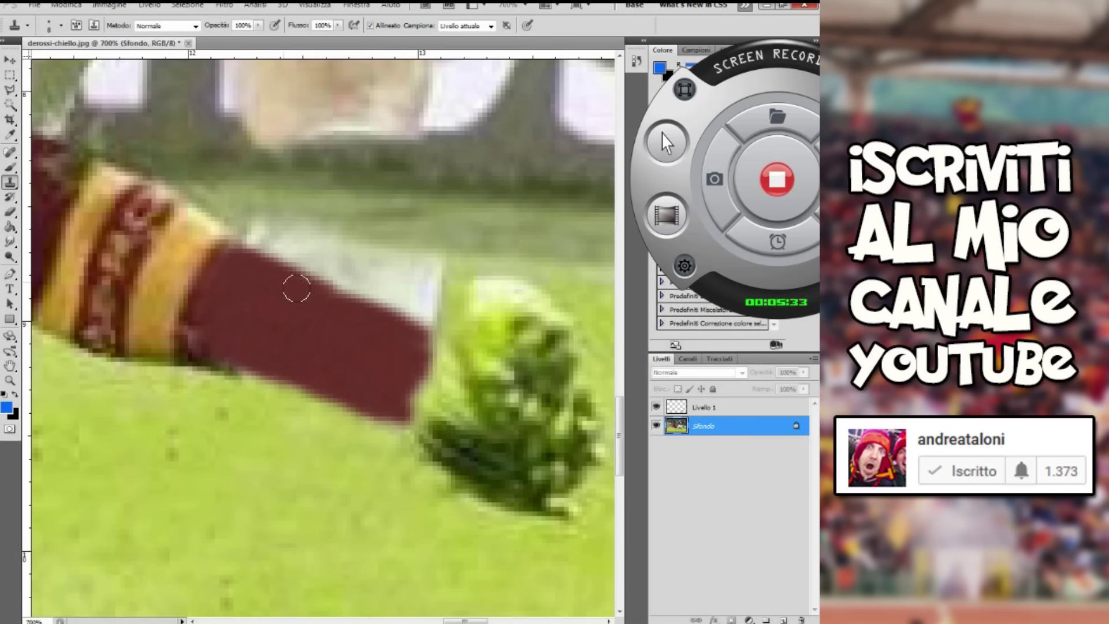
Smooth the sock's lower edge and darken its light upper edge with the Clone Stamp
right_click(293, 310)
click(335, 378)
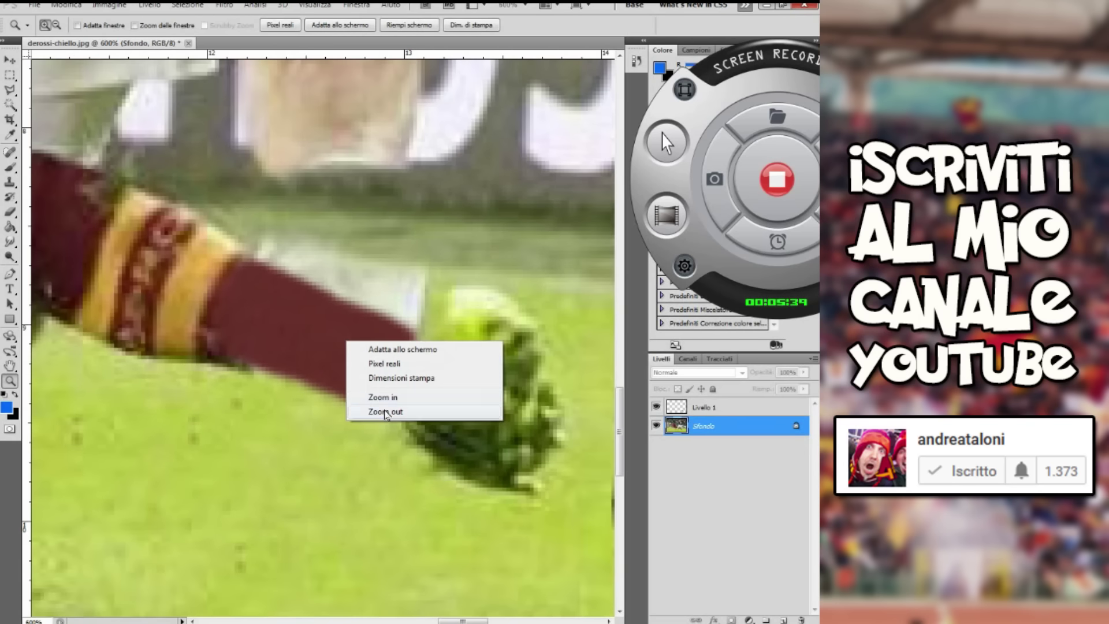
click(375, 415)
right_click(364, 354)
click(392, 424)
right_click(401, 391)
click(432, 460)
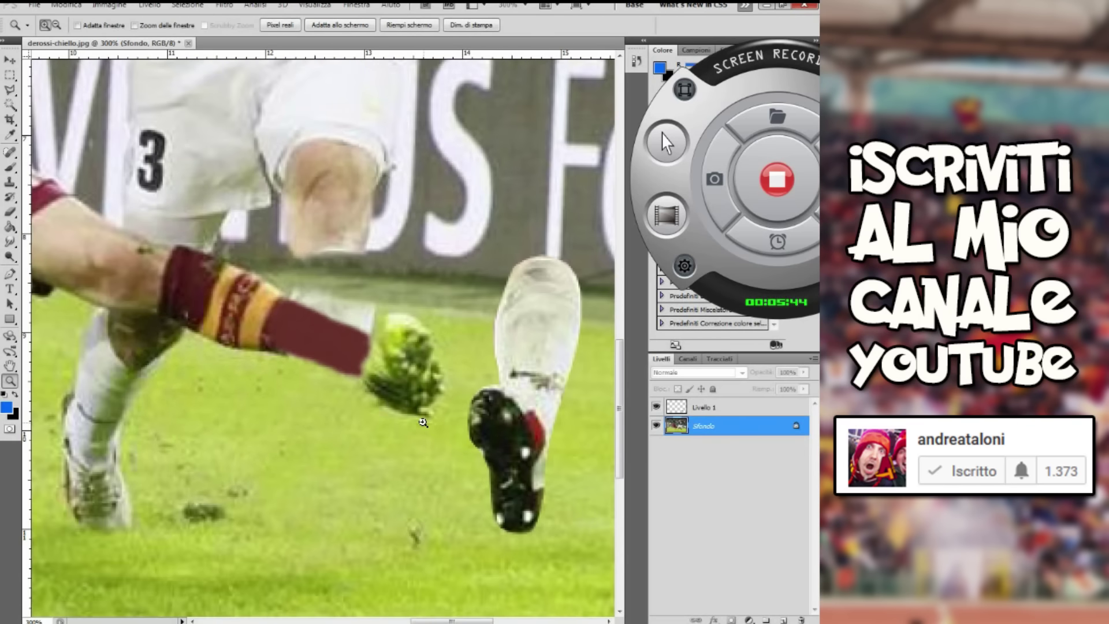
click(10, 180)
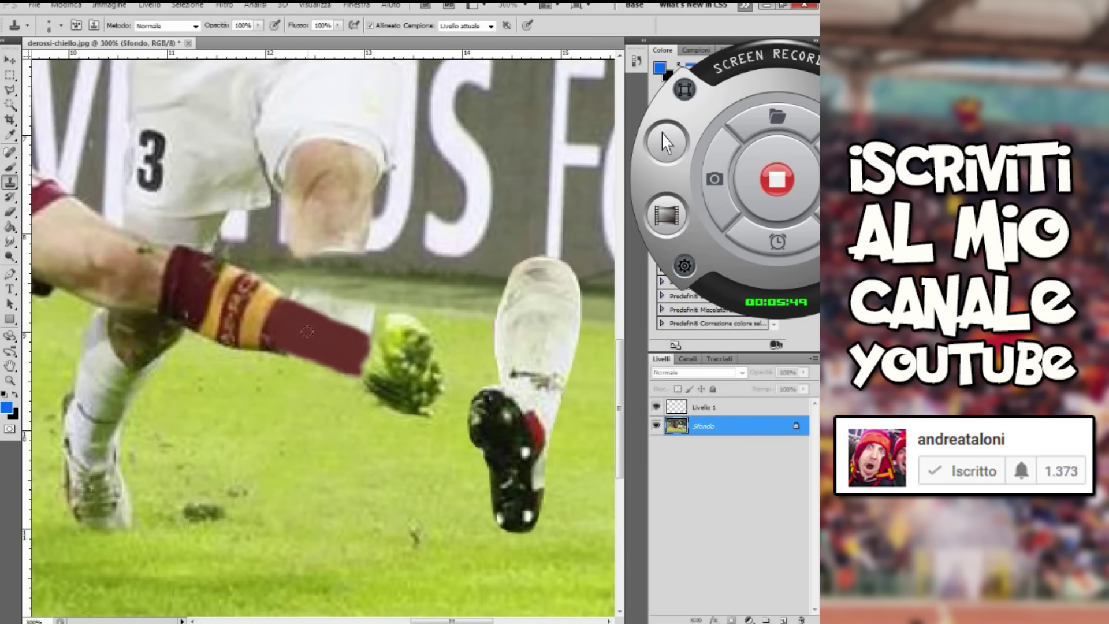
drag(301, 350, 280, 343)
mouse_move(318, 324)
mouse_down()
mouse_move(301, 308)
mouse_move(365, 336)
mouse_up()
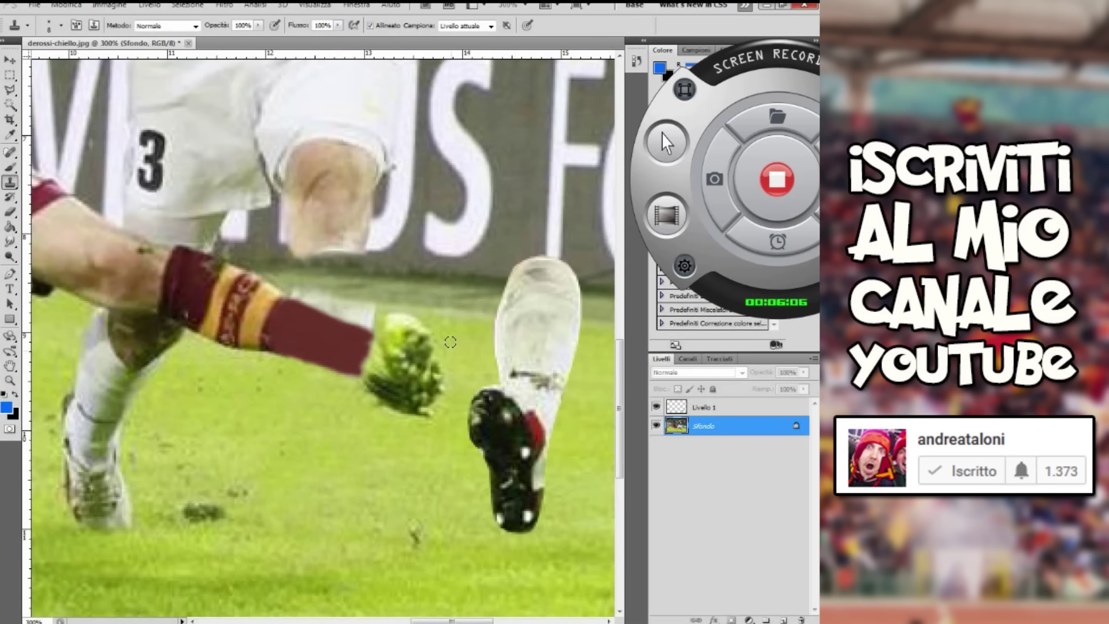
drag(334, 298, 372, 320)
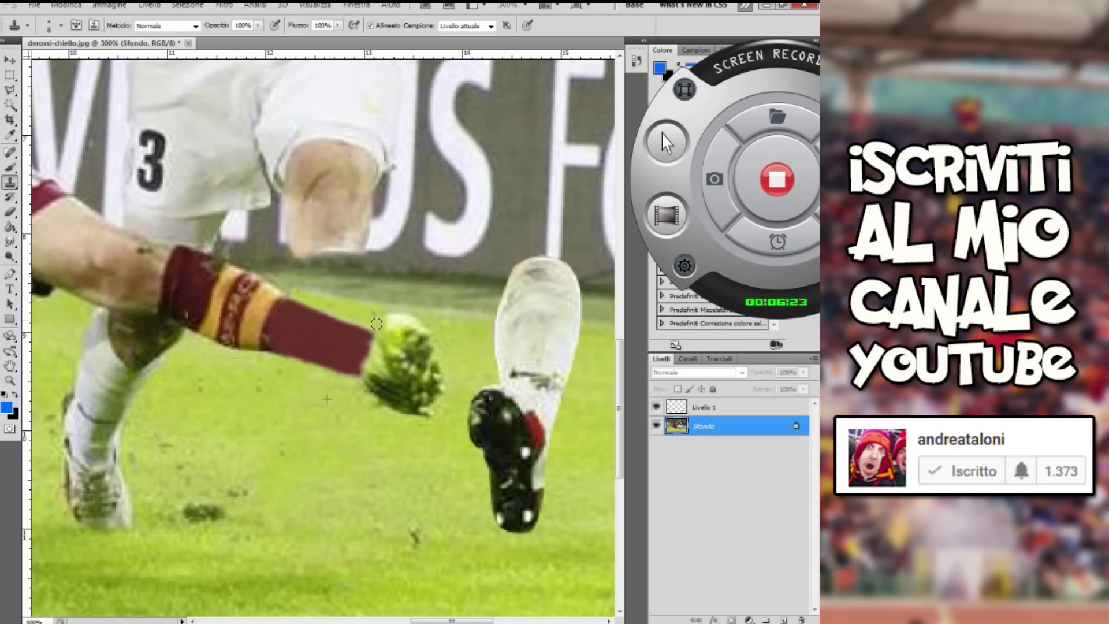
Try rotating the copied boot layer with Free Transform
click(9, 380)
right_click(379, 293)
click(404, 364)
right_click(397, 341)
click(416, 426)
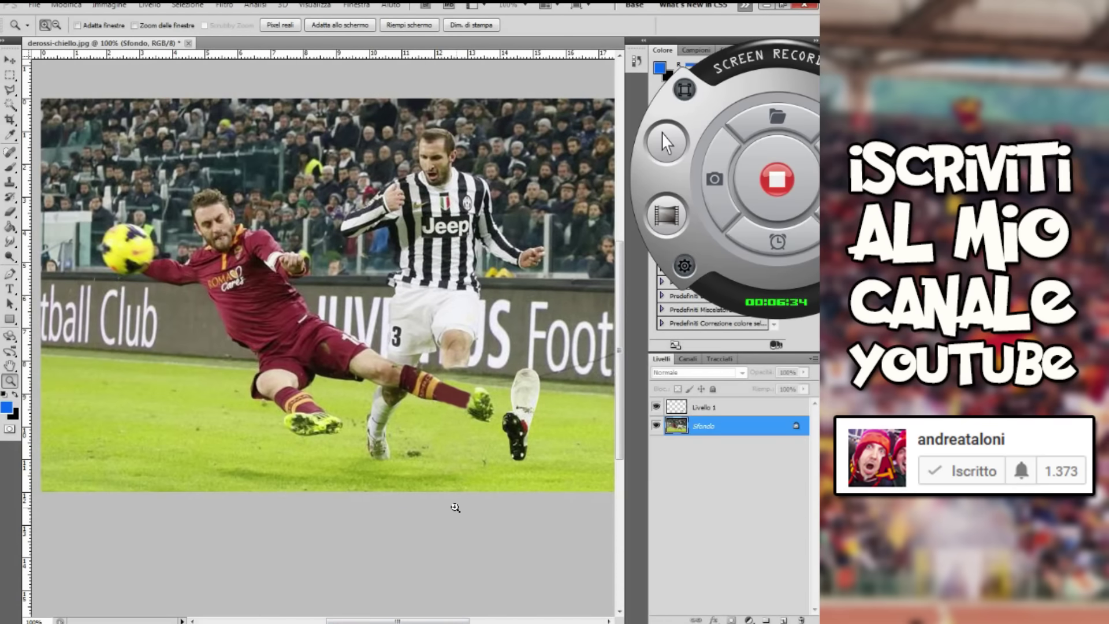
click(10, 60)
click(704, 407)
key(ctrl+t)
mouse_move(548, 366)
mouse_down()
mouse_move(494, 353)
mouse_move(506, 351)
mouse_move(463, 425)
mouse_move(525, 377)
mouse_up()
key(Return)
Cover the whitish patch just before the boot with cloned grass
key(m)
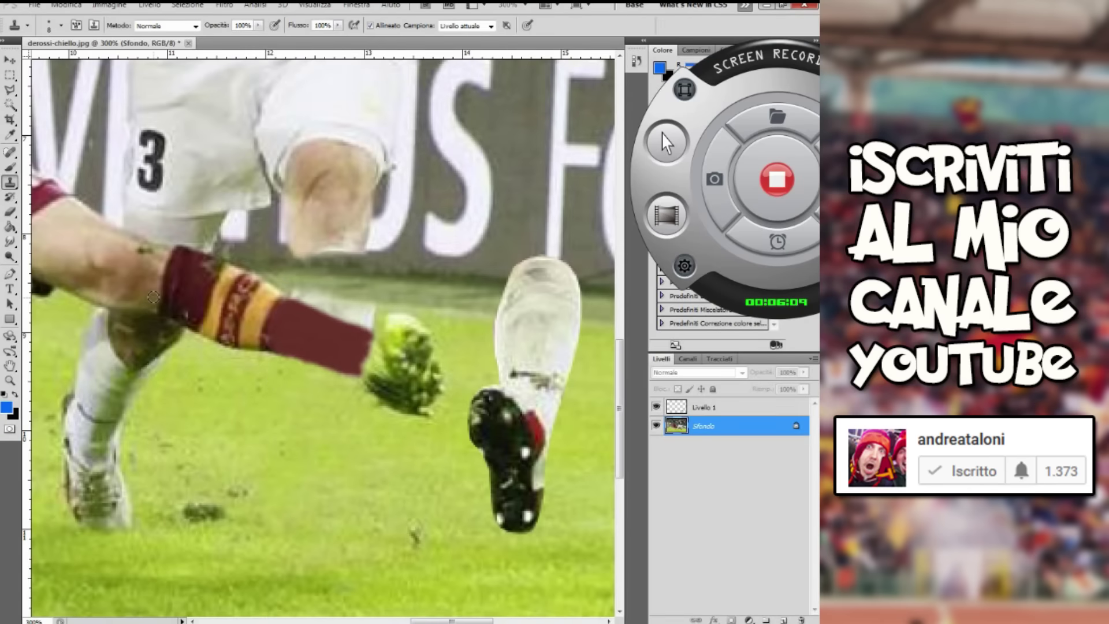
drag(314, 301, 372, 319)
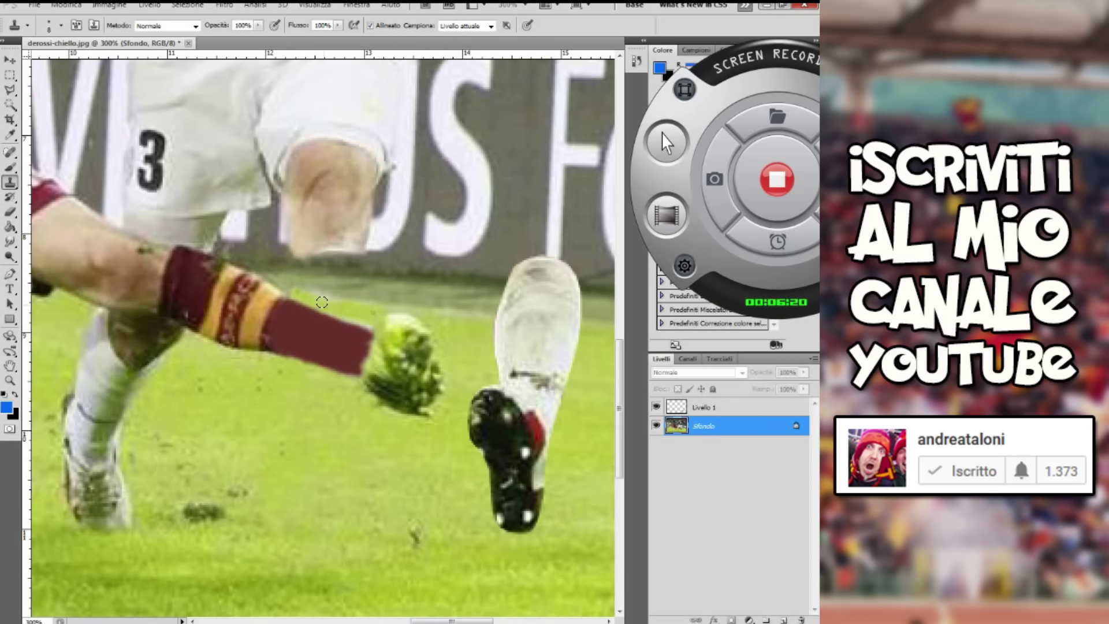
key(z)
right_click(378, 296)
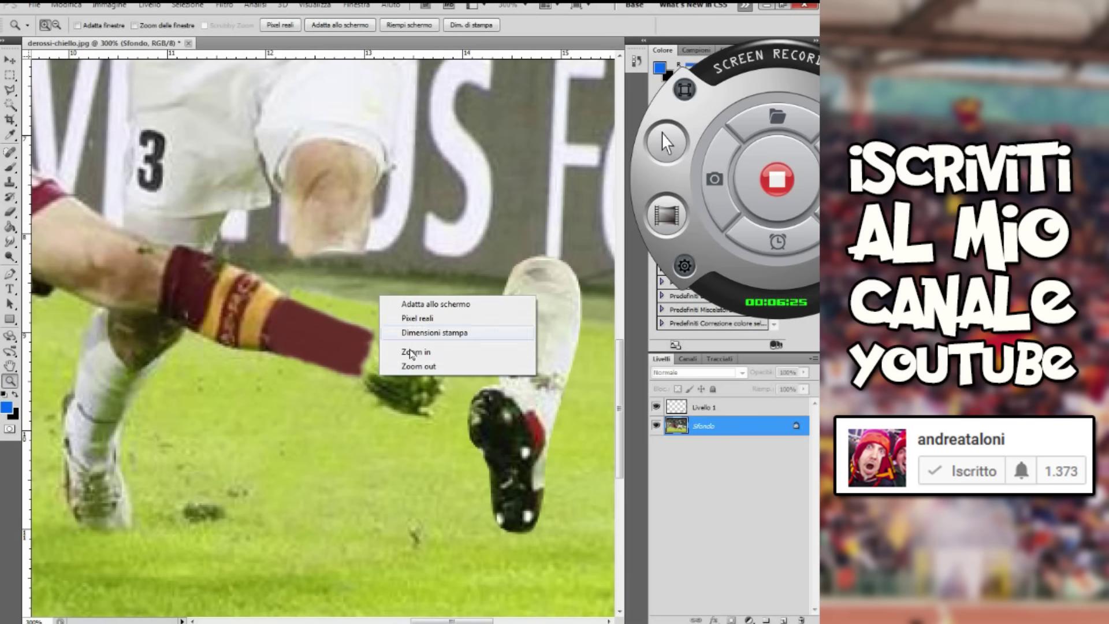
click(404, 364)
right_click(396, 340)
click(416, 404)
drag(619, 453, 619, 352)
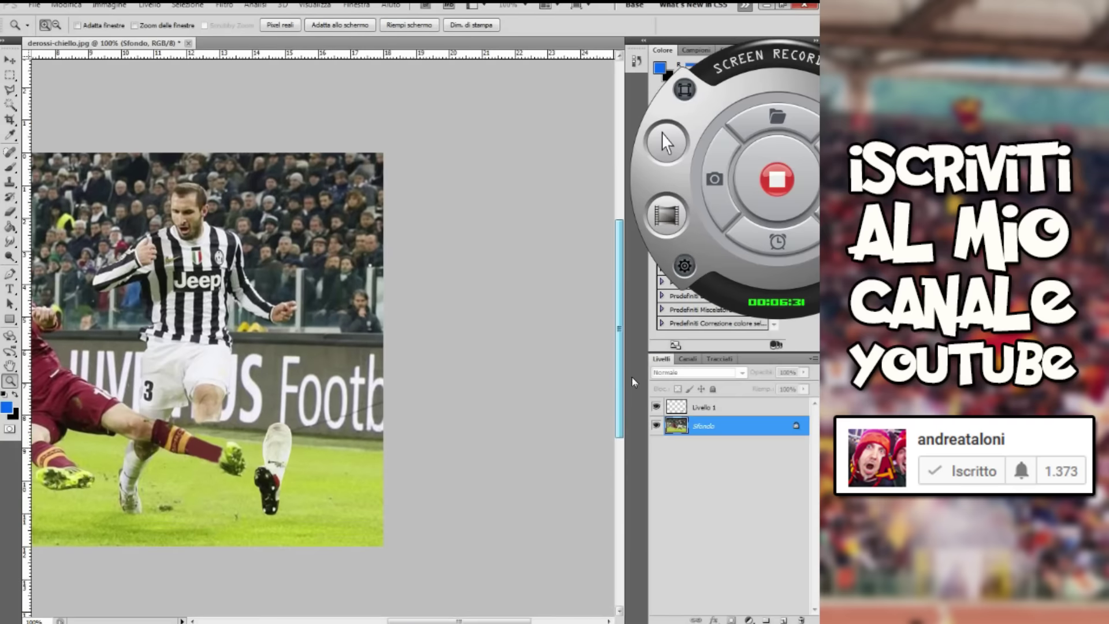
Rotate the copied boot further, move it up-right, and apply the transform
drag(462, 621, 353, 606)
key(v)
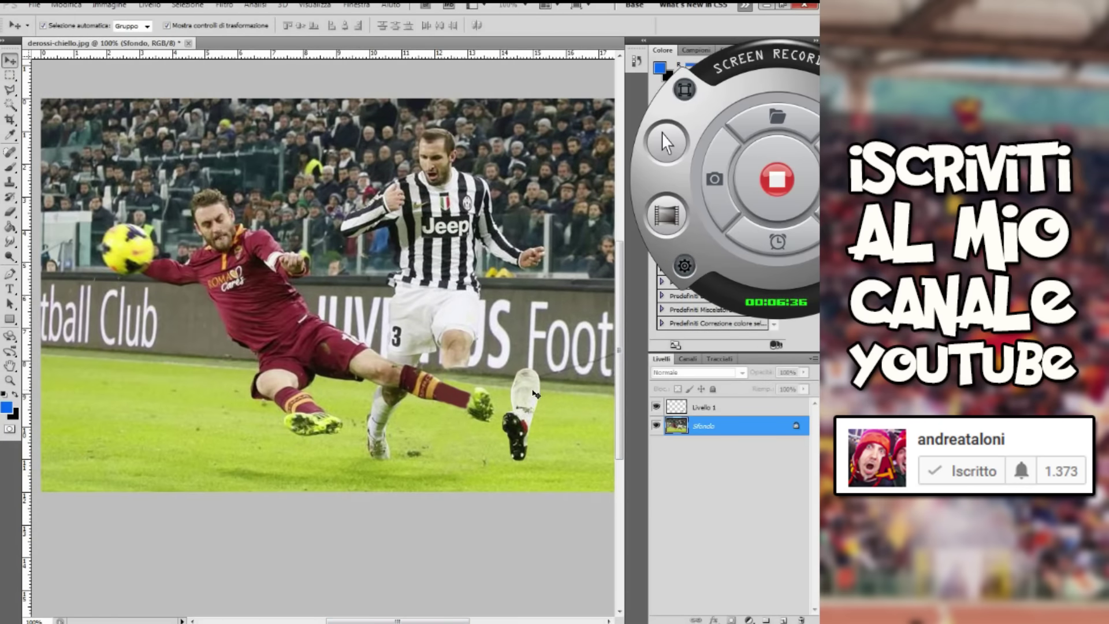
click(536, 393)
key(ctrl+t)
drag(546, 364, 493, 351)
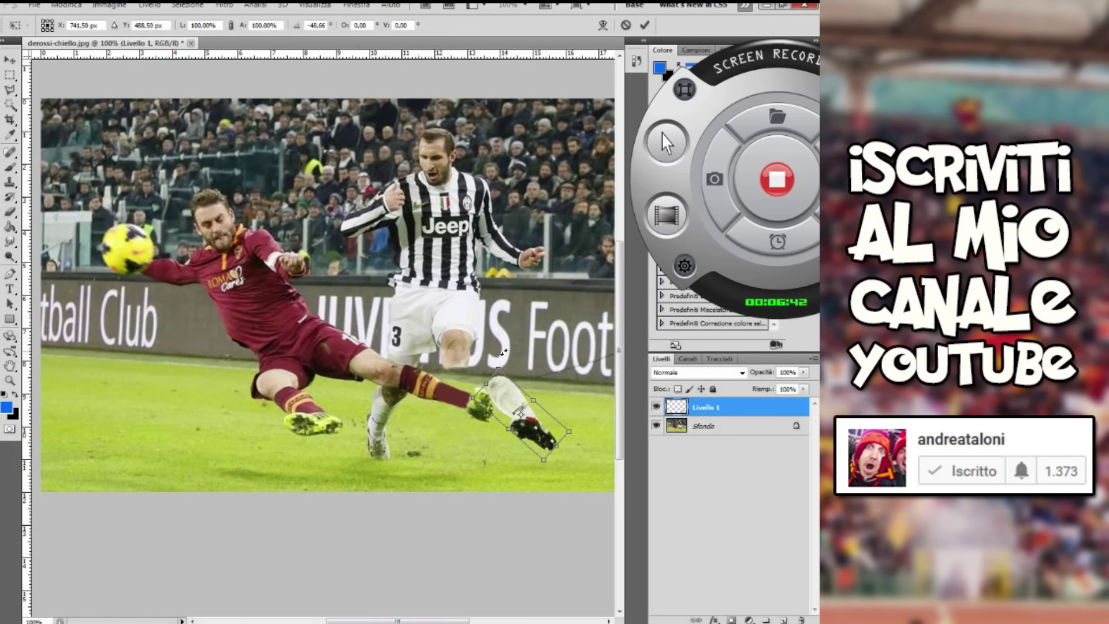
mouse_move(493, 351)
mouse_down()
mouse_move(482, 364)
mouse_move(500, 355)
mouse_move(471, 462)
mouse_up()
drag(508, 418, 526, 377)
key(m)
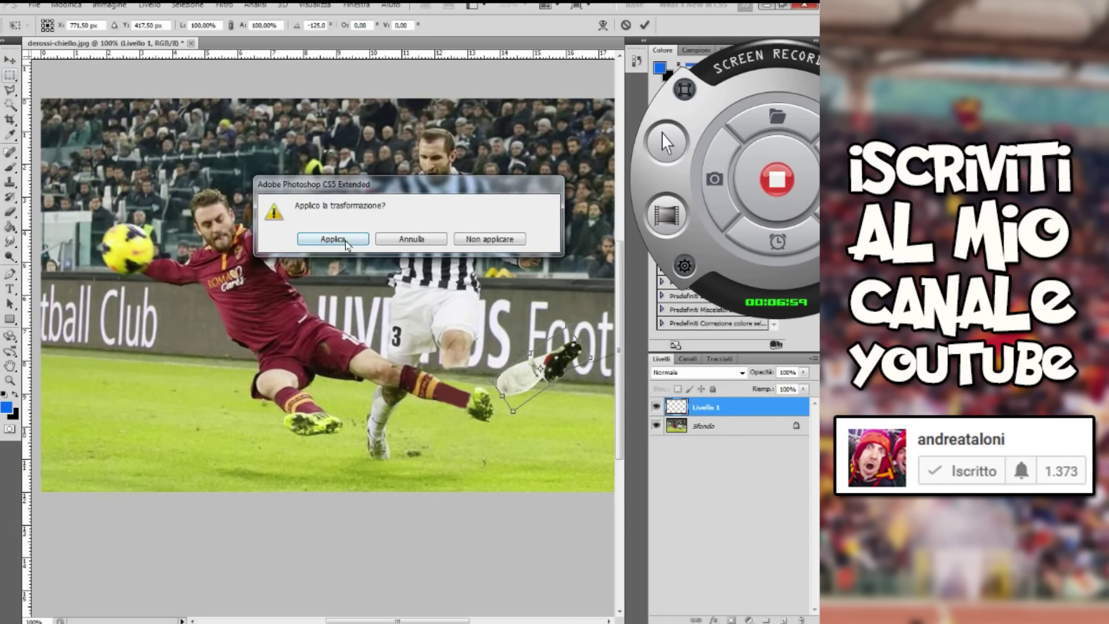
key(Return)
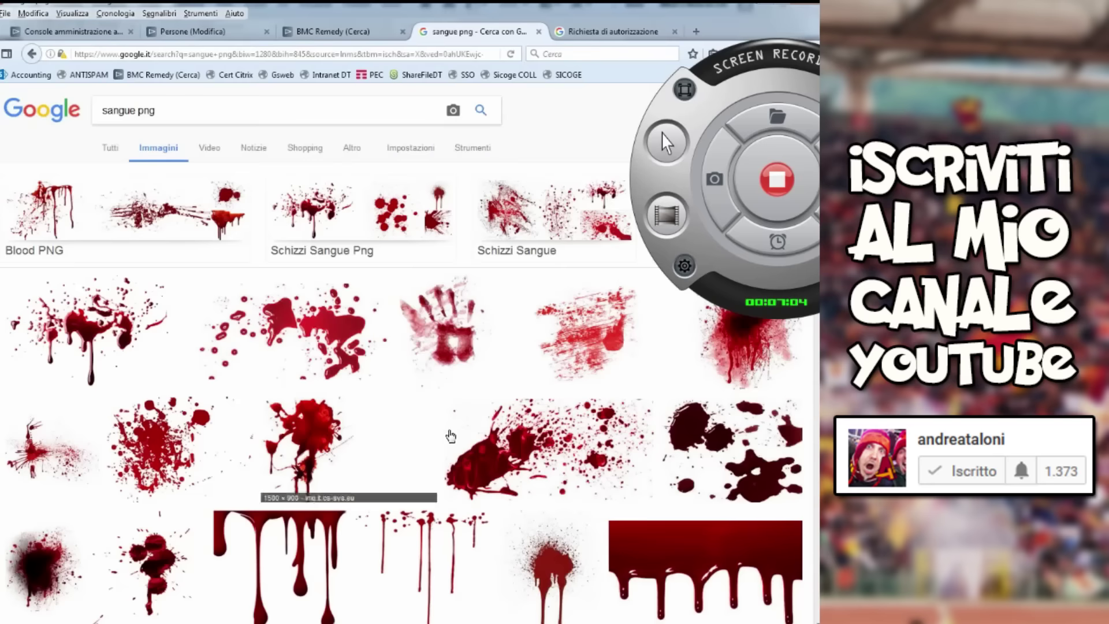
Paste a web blood-splatter image as a layer set to Schiarisci, placed beside the boot
scroll(453, 433, down, 5)
click(632, 507)
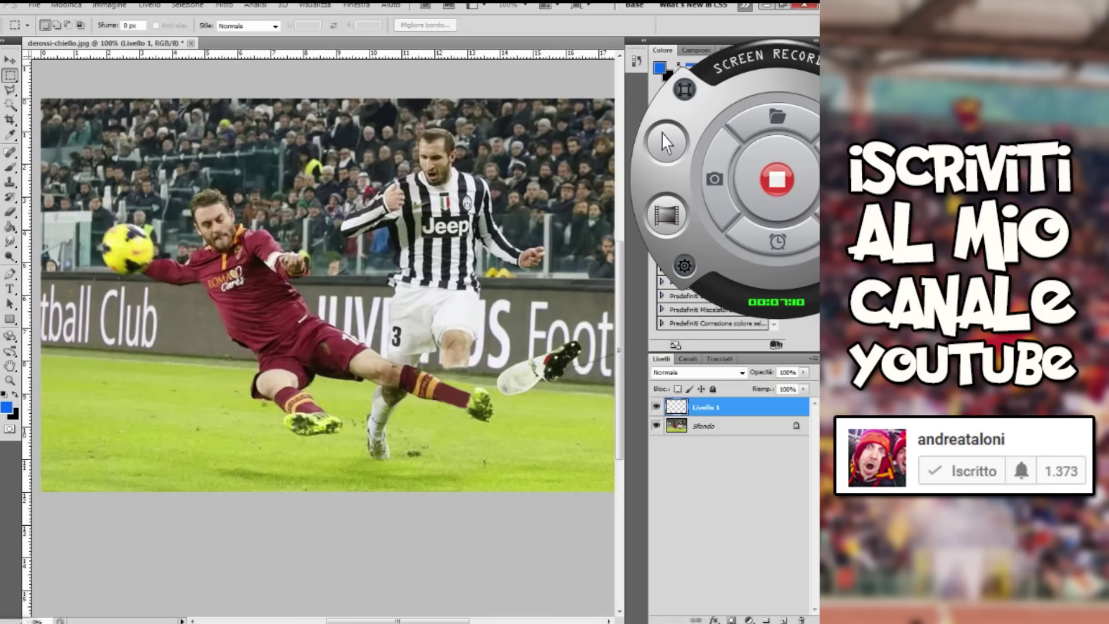
key(ctrl+v)
click(695, 376)
key(Down)
key(Down)
key(Down)
key(Down)
key(Down)
key(v)
drag(472, 383, 513, 346)
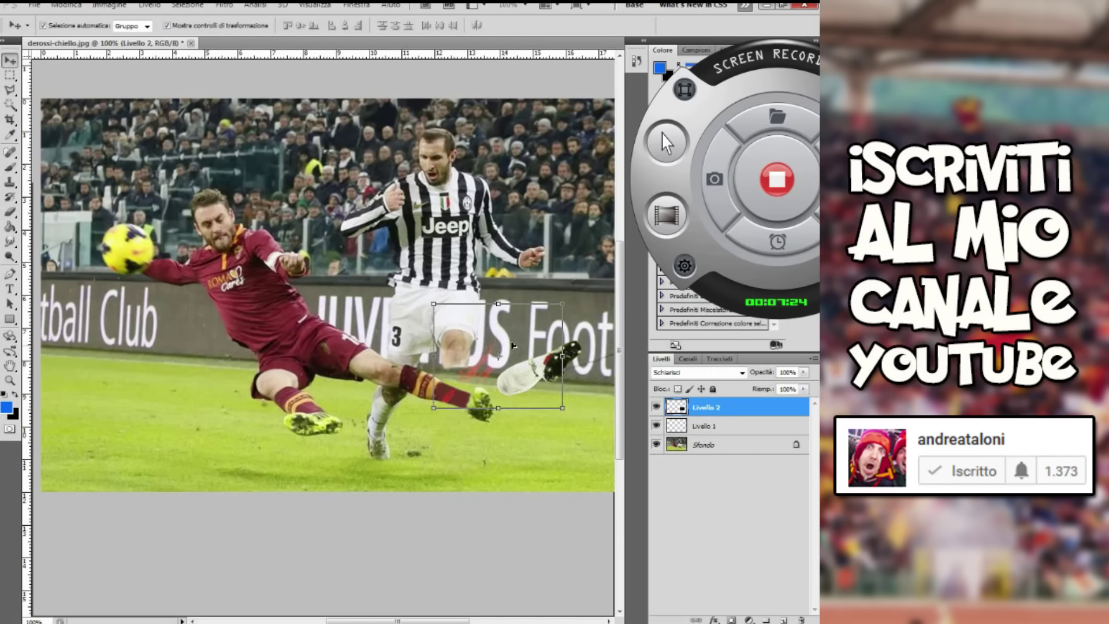
Rotate the splatter about 16° and duplicate it as Livello 2 copia
key(ctrl+t)
drag(569, 298, 507, 349)
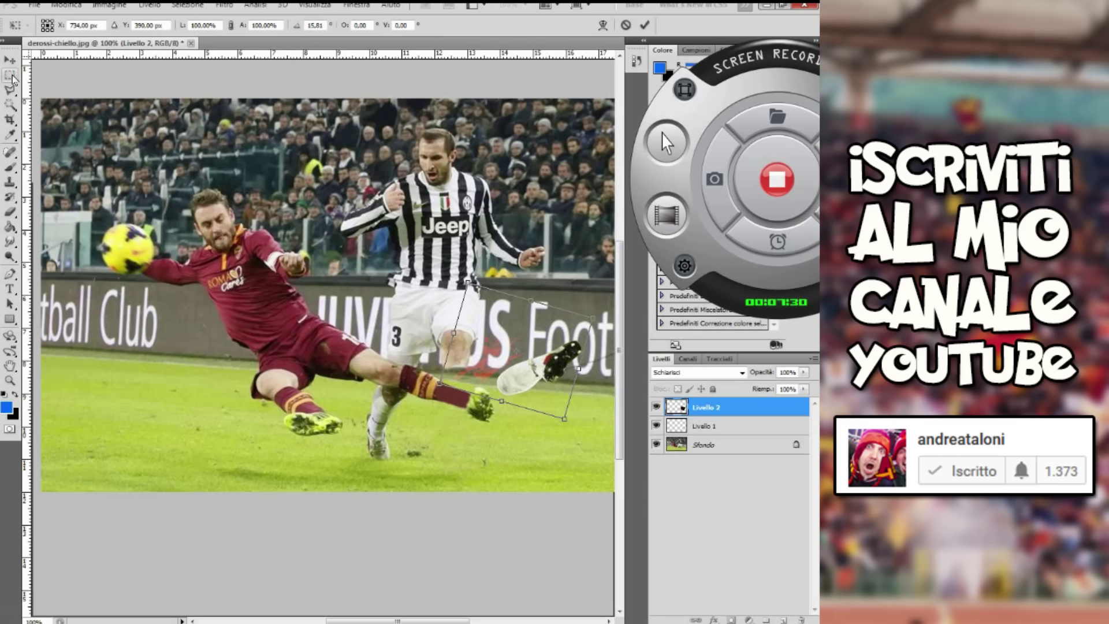
click(12, 78)
key(Return)
right_click(704, 407)
click(704, 148)
click(518, 192)
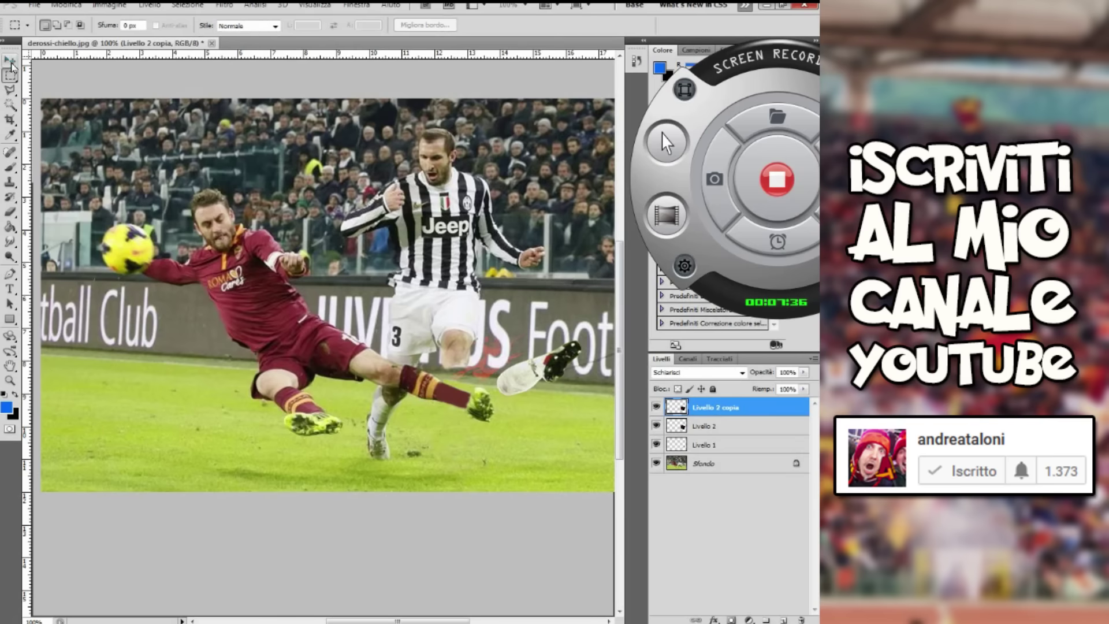
Rotate the copied layer to about 42° and beyond, moving it up-right
key(ctrl+t)
drag(446, 406, 445, 386)
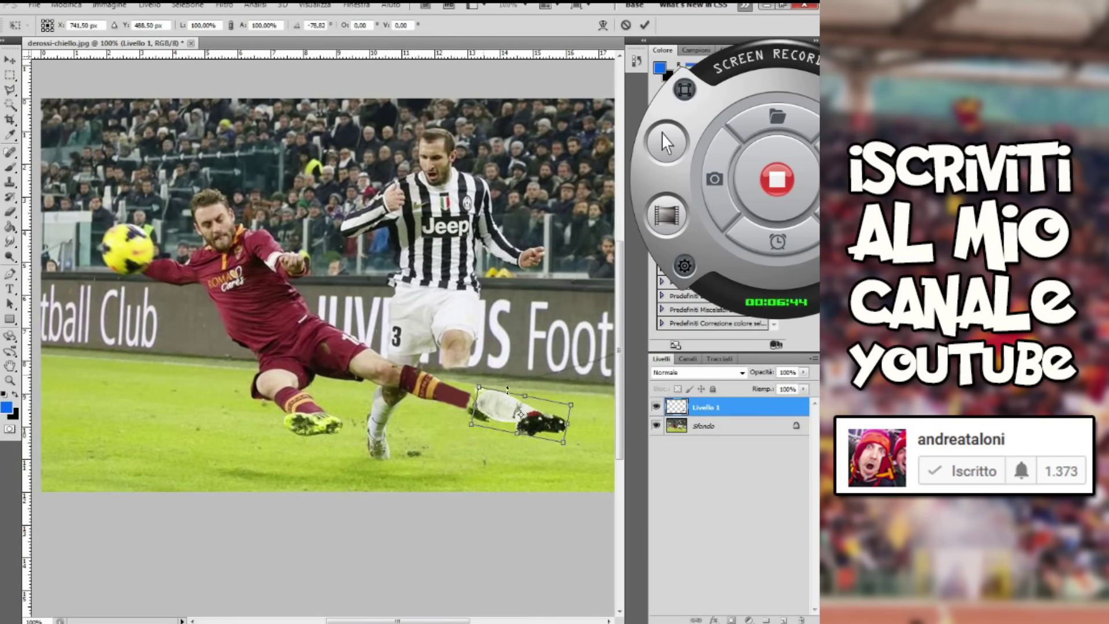
drag(507, 388, 500, 359)
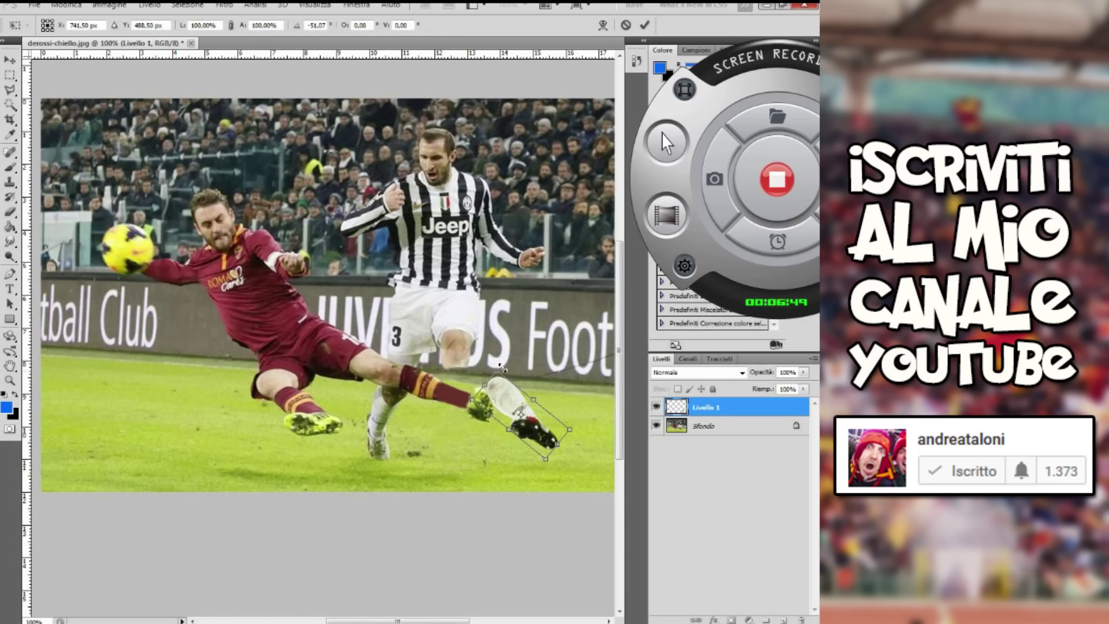
mouse_move(501, 367)
mouse_down()
mouse_move(471, 420)
mouse_move(526, 376)
mouse_up()
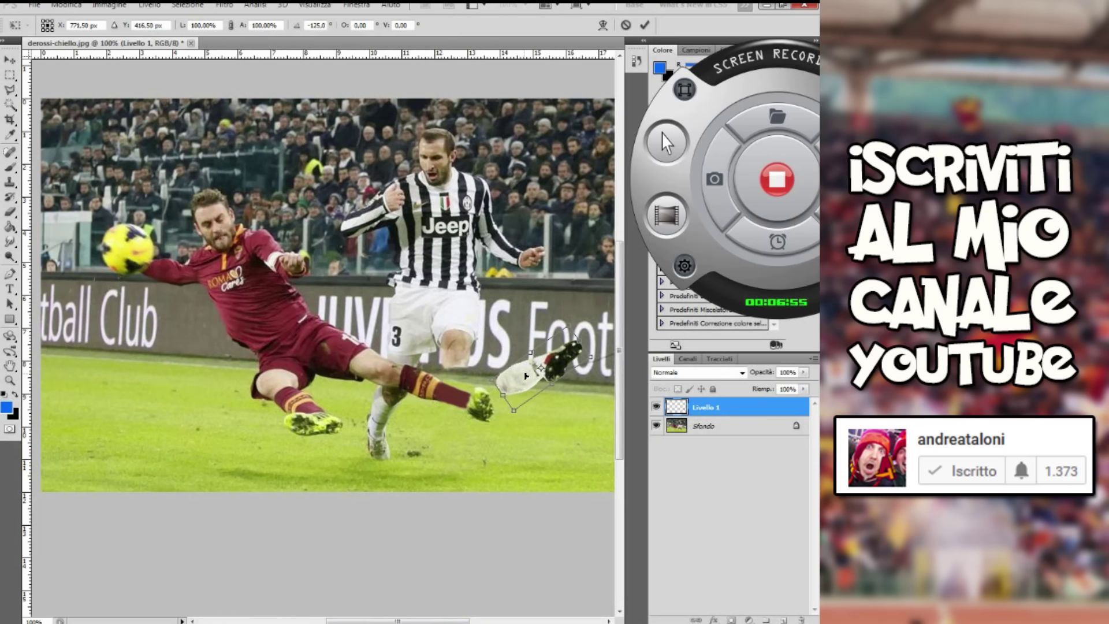
click(10, 77)
click(325, 237)
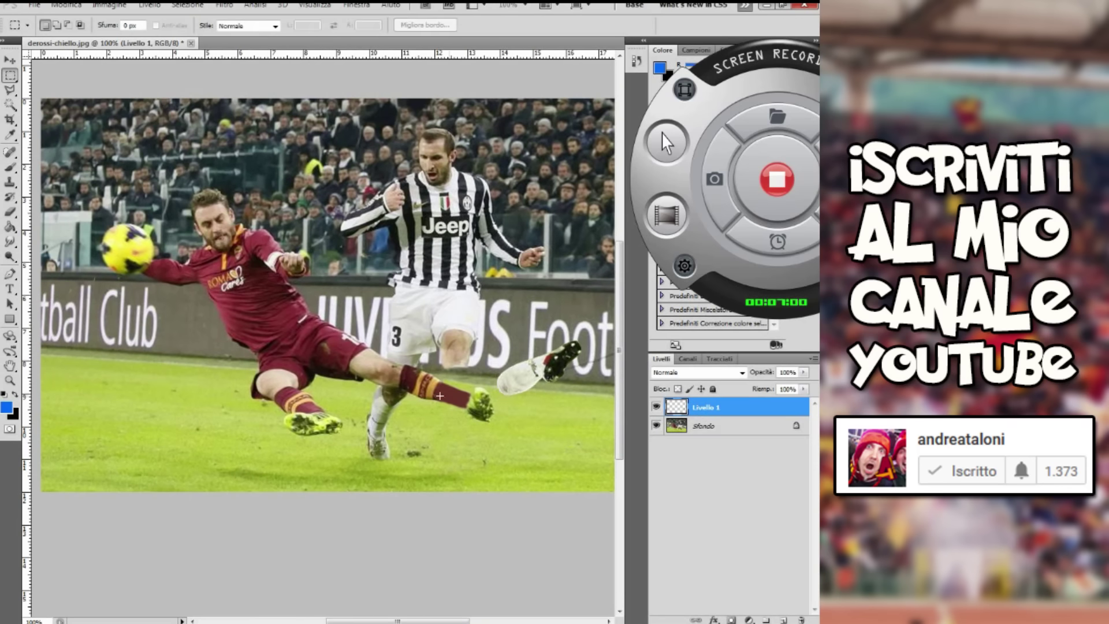
Paste another web blood splatter, blend out its black, and rotate it up-right
key(alt+Tab)
click(486, 397)
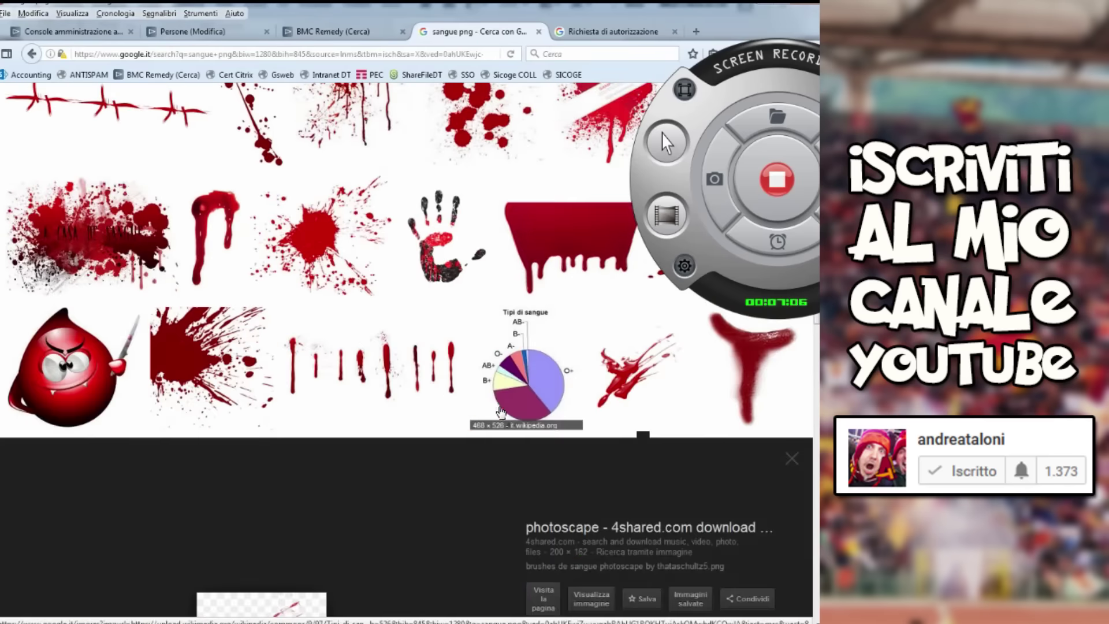
key(alt+Tab)
key(ctrl+v)
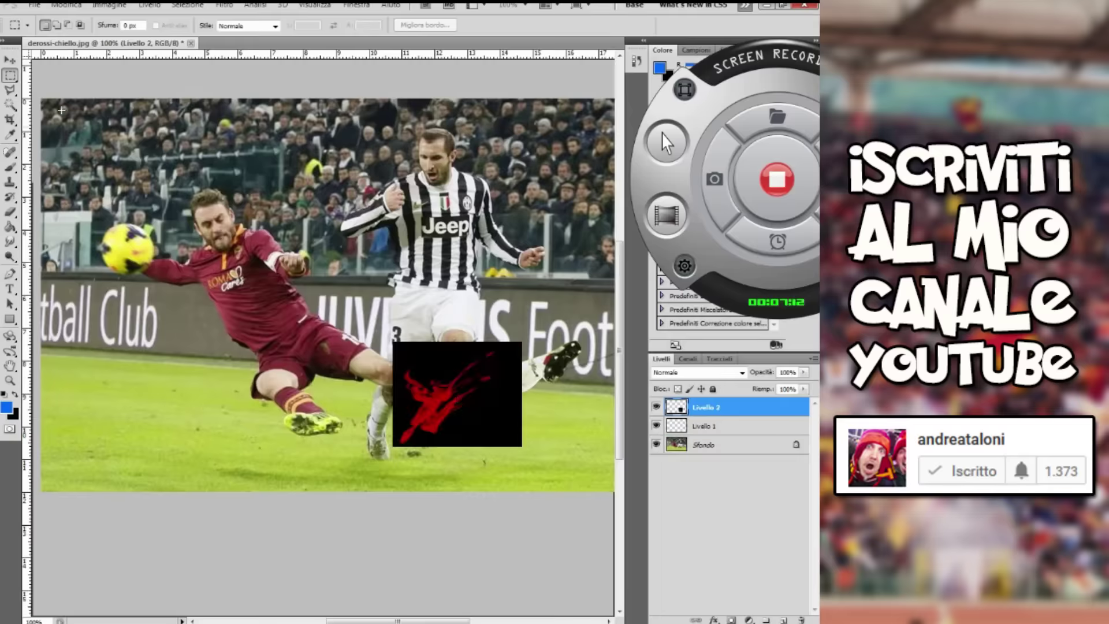
key(Down)
key(Down)
key(Down)
key(Down)
key(Down)
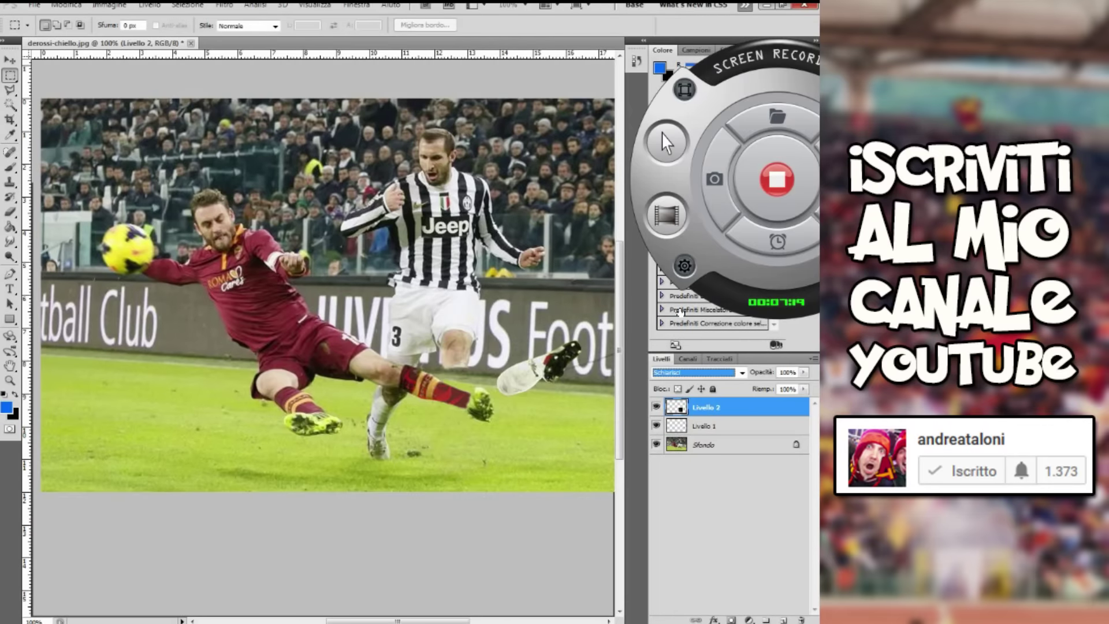
key(ctrl+t)
drag(451, 402, 514, 346)
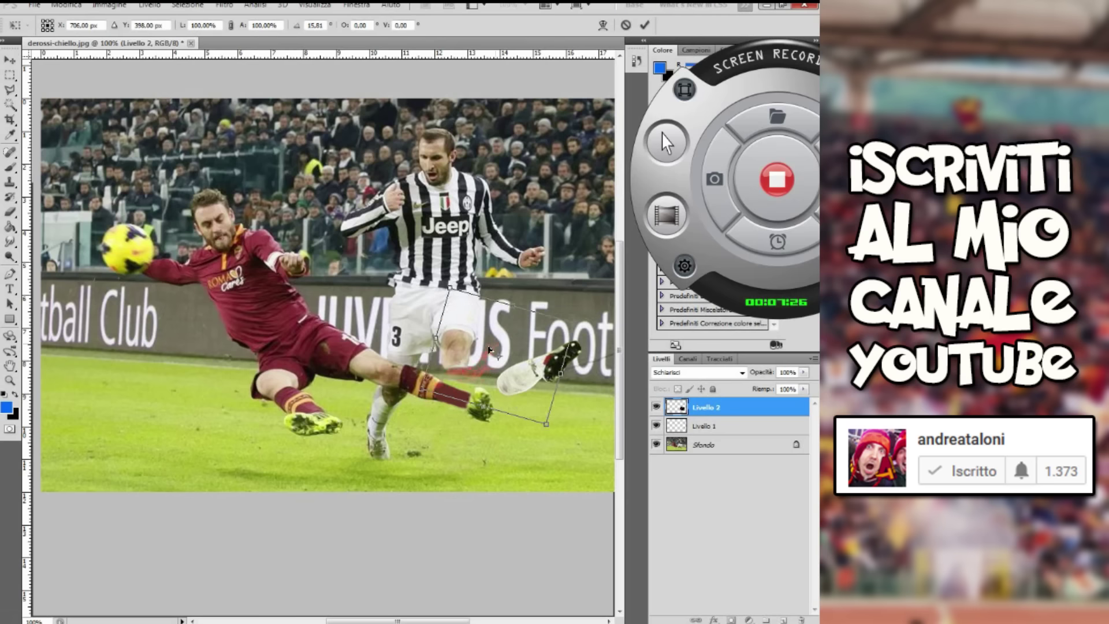
key(m)
key(Return)
Duplicate the splatter, rotate the copy to about 42° nudged down, then duplicate again
right_click(723, 409)
click(732, 154)
click(523, 193)
key(ctrl+t)
drag(548, 439, 454, 387)
drag(451, 286, 477, 281)
drag(444, 381, 442, 399)
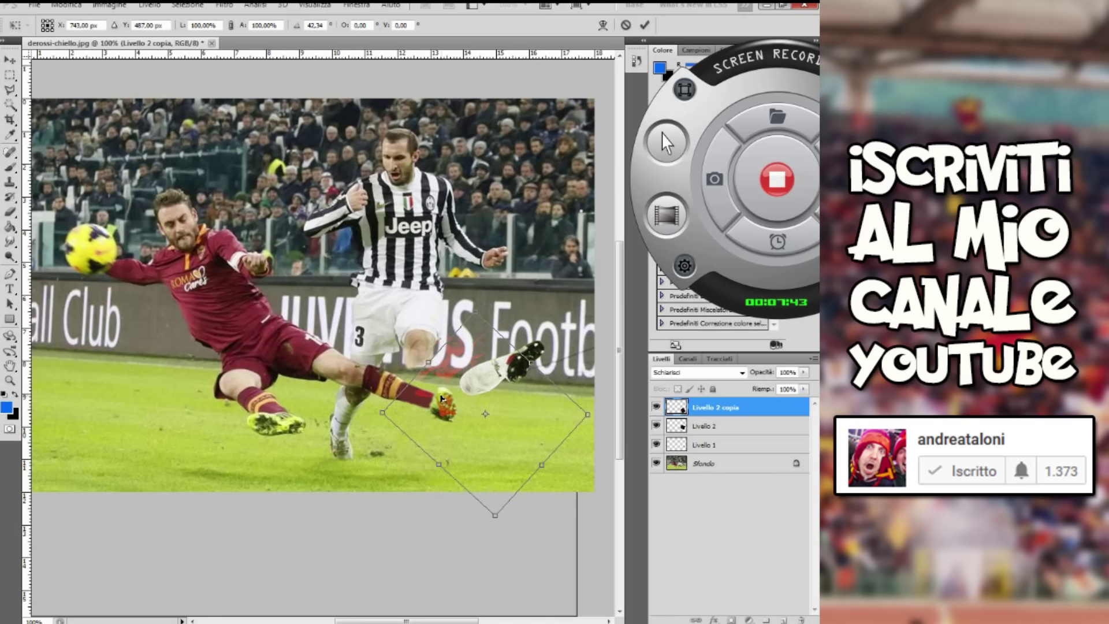
click(11, 75)
key(Return)
right_click(721, 407)
click(732, 142)
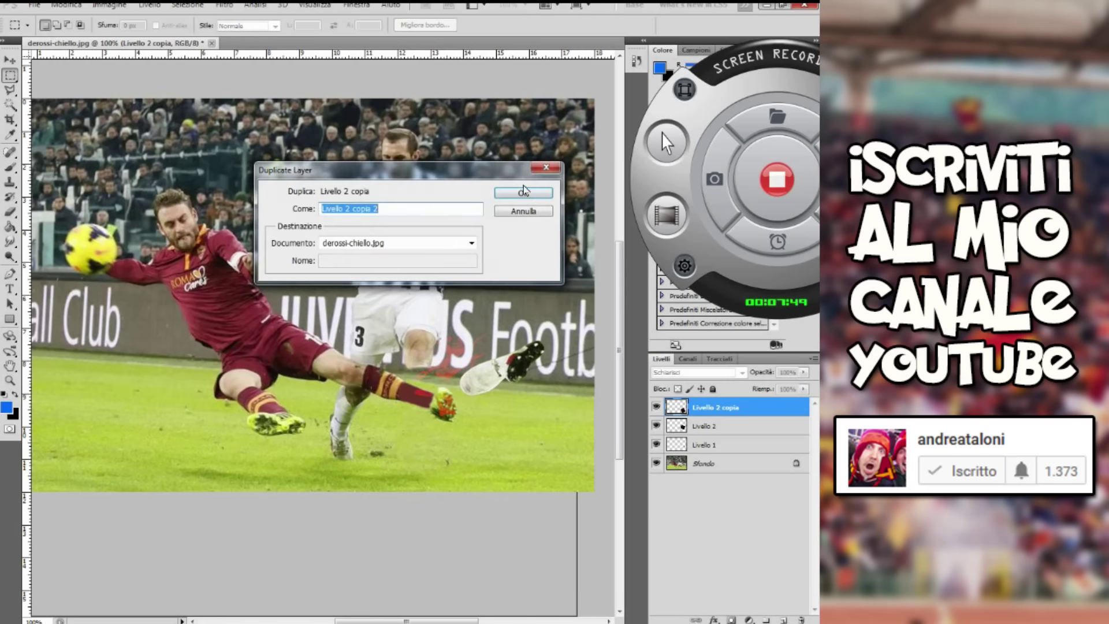
Set the duplicate's blend mode to Normale and delete its black background with the Magic Wand
key(Return)
click(741, 372)
click(664, 40)
click(741, 373)
key(Escape)
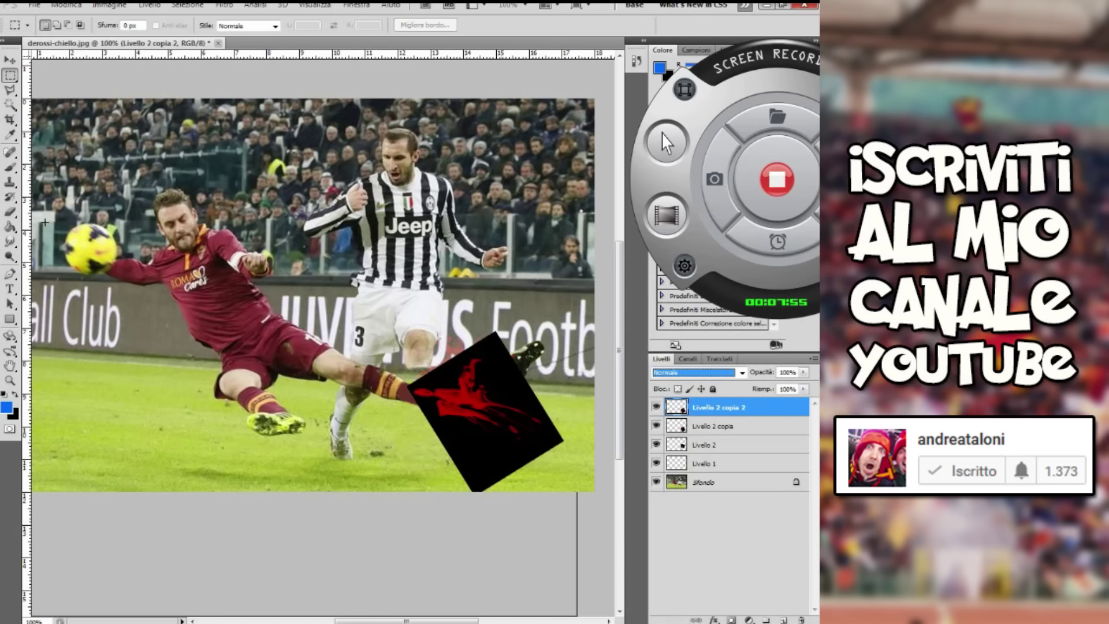
key(w)
click(491, 363)
key(Delete)
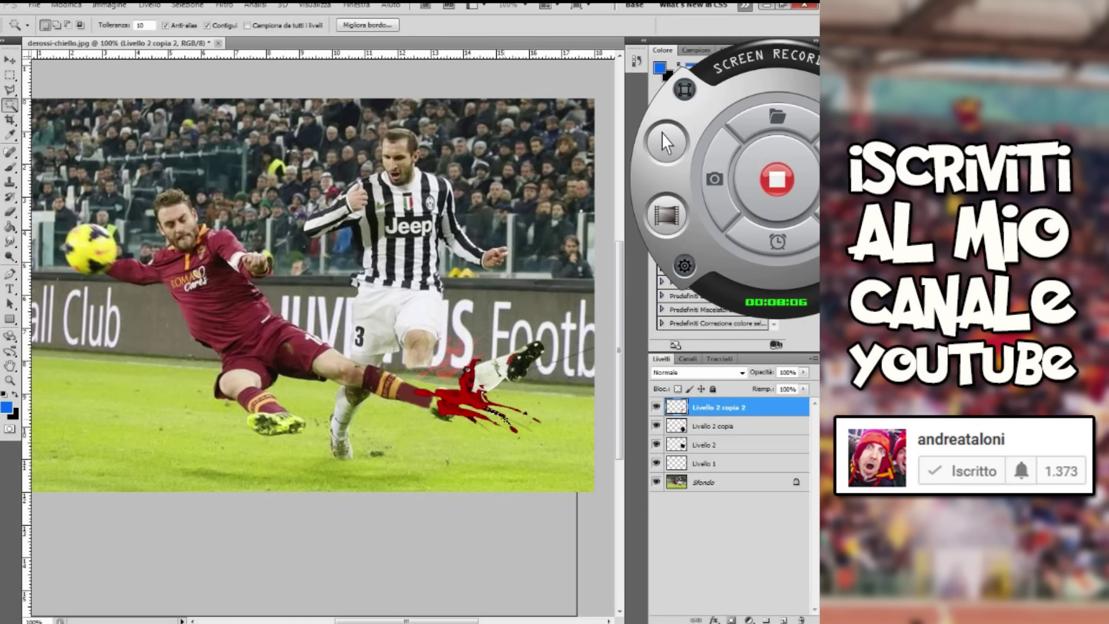
Lower the splatter's opacity to 77% and rotate it about 16°
click(10, 75)
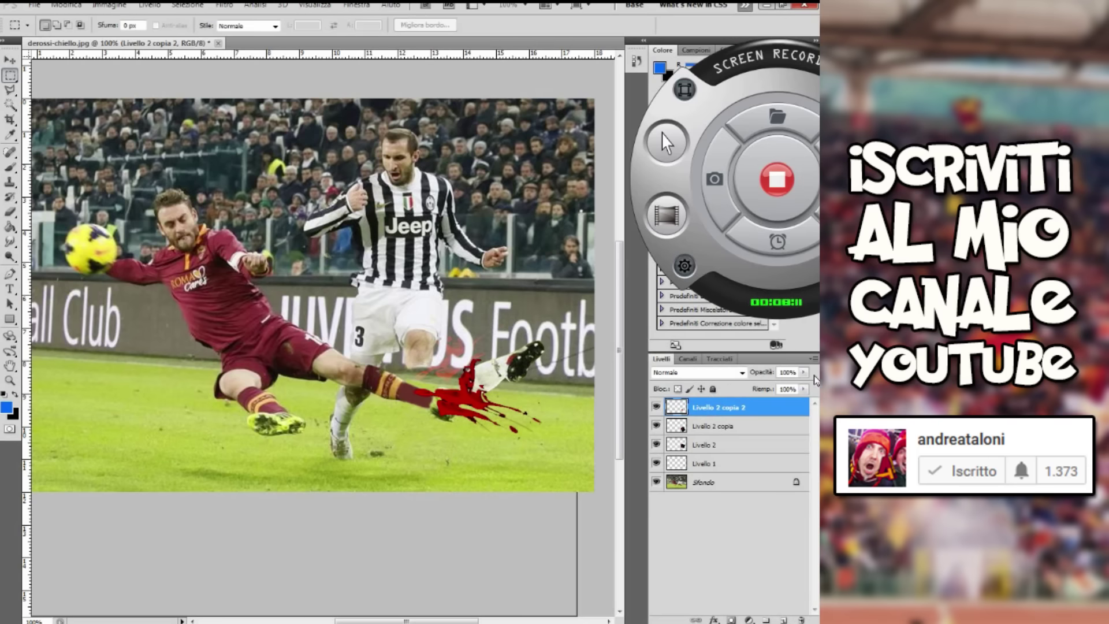
click(803, 372)
drag(807, 386, 787, 386)
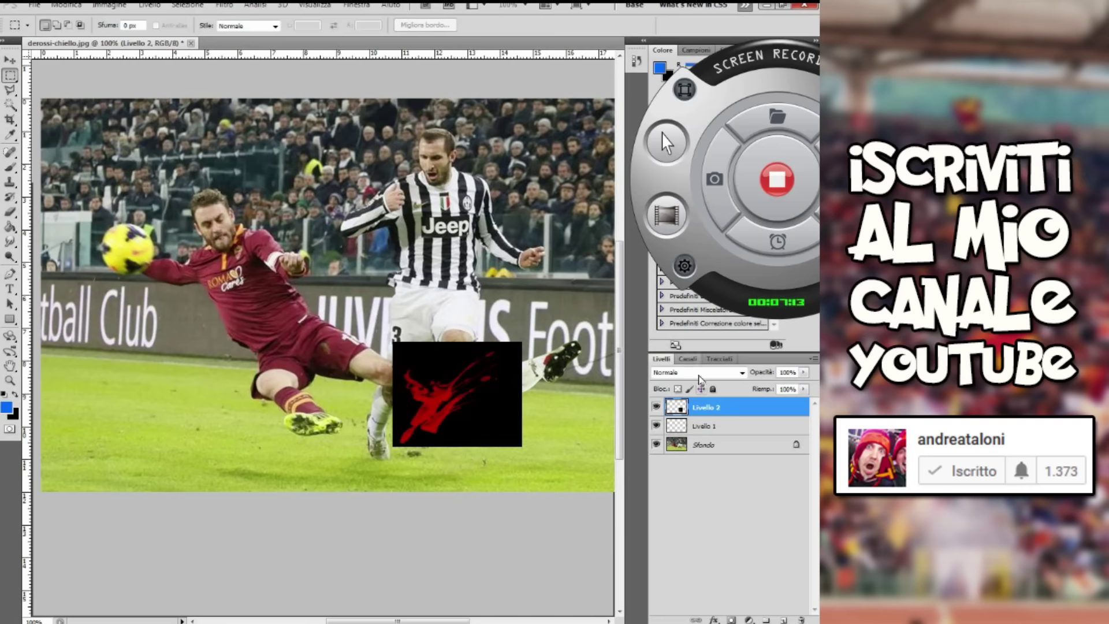
key(Down)
key(Down)
key(Down)
key(Down)
key(Down)
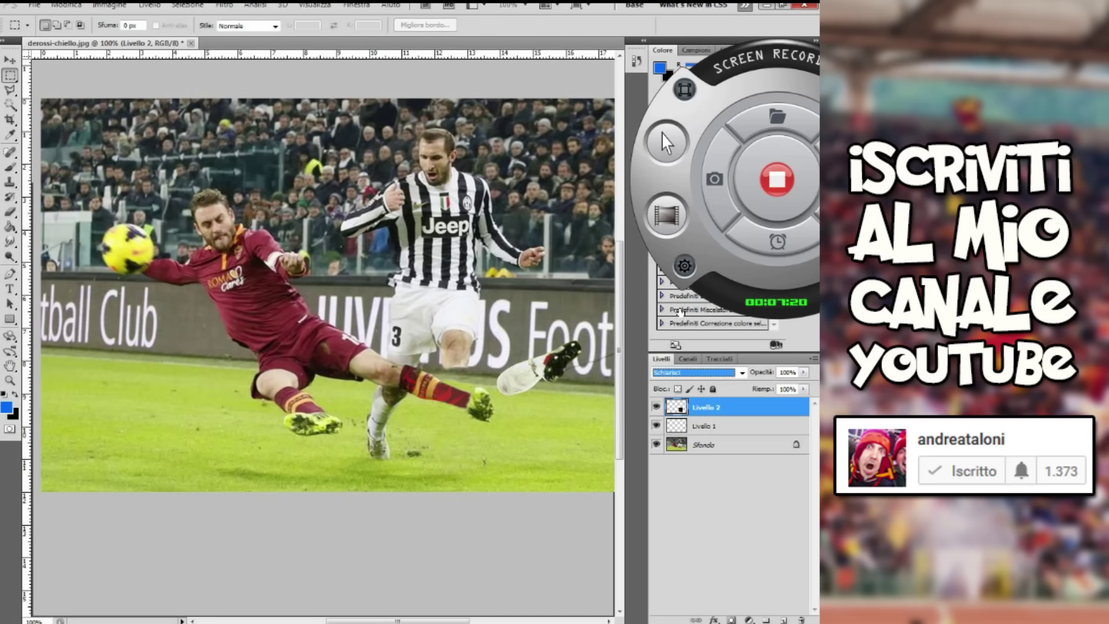
key(ctrl+t)
drag(583, 404, 563, 424)
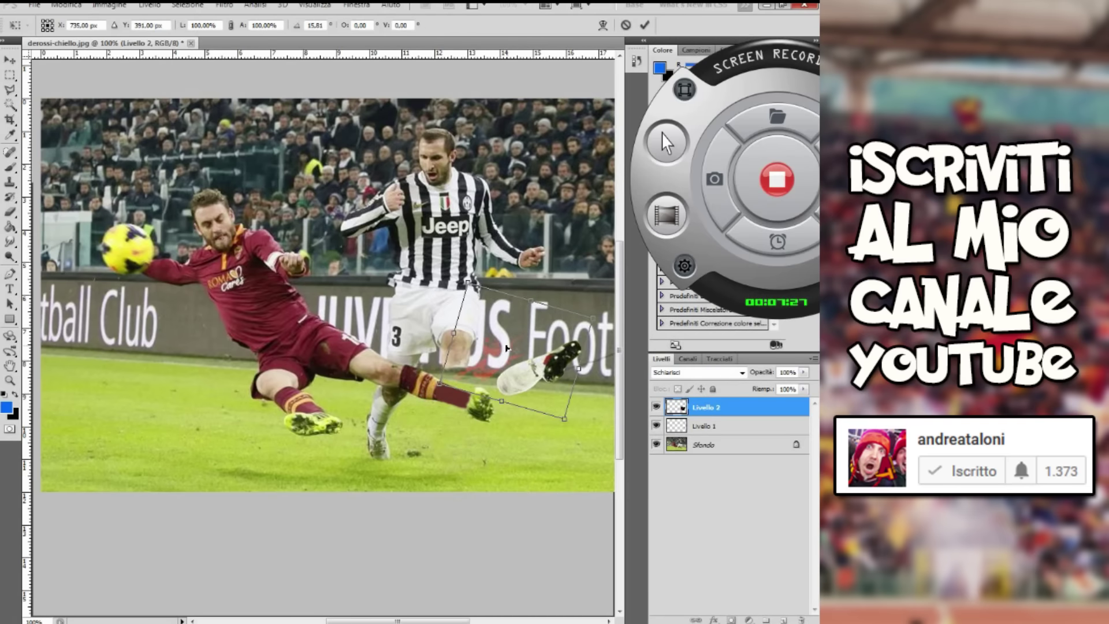
click(10, 75)
Duplicate the splatter as Livello 2 copia and rotate the copy about 42°
click(329, 236)
right_click(710, 407)
click(717, 161)
click(511, 191)
key(ctrl+t)
drag(474, 346, 445, 374)
click(10, 75)
Duplicate again as Livello 2 copia 2, set it to Normale and delete its black background
click(332, 236)
right_click(709, 409)
click(717, 144)
key(Return)
click(693, 372)
click(670, 51)
click(697, 372)
click(664, 40)
key(w)
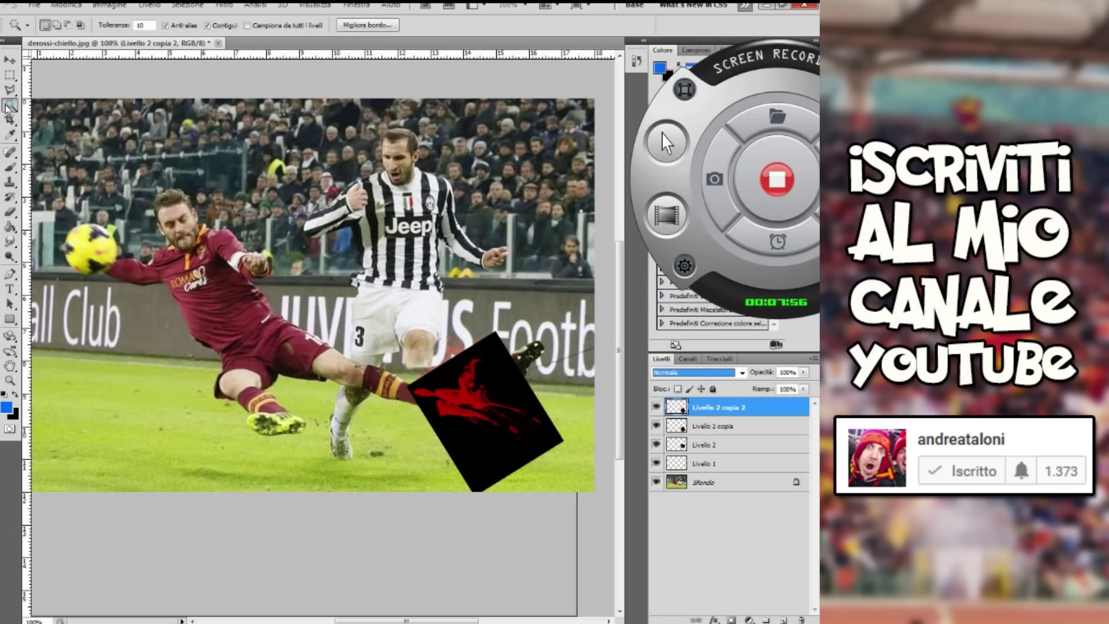
click(485, 399)
key(Delete)
key(ctrl+d)
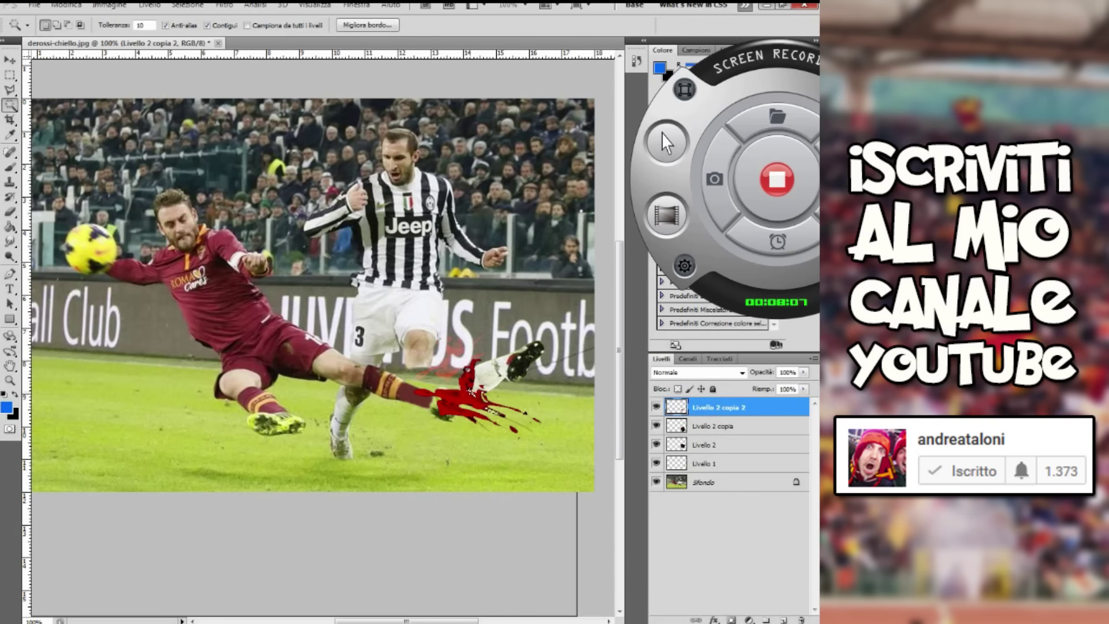
Fade Livello 2 copia 2 to 74%, move it onto the shin, and shrink it to 82%
key(m)
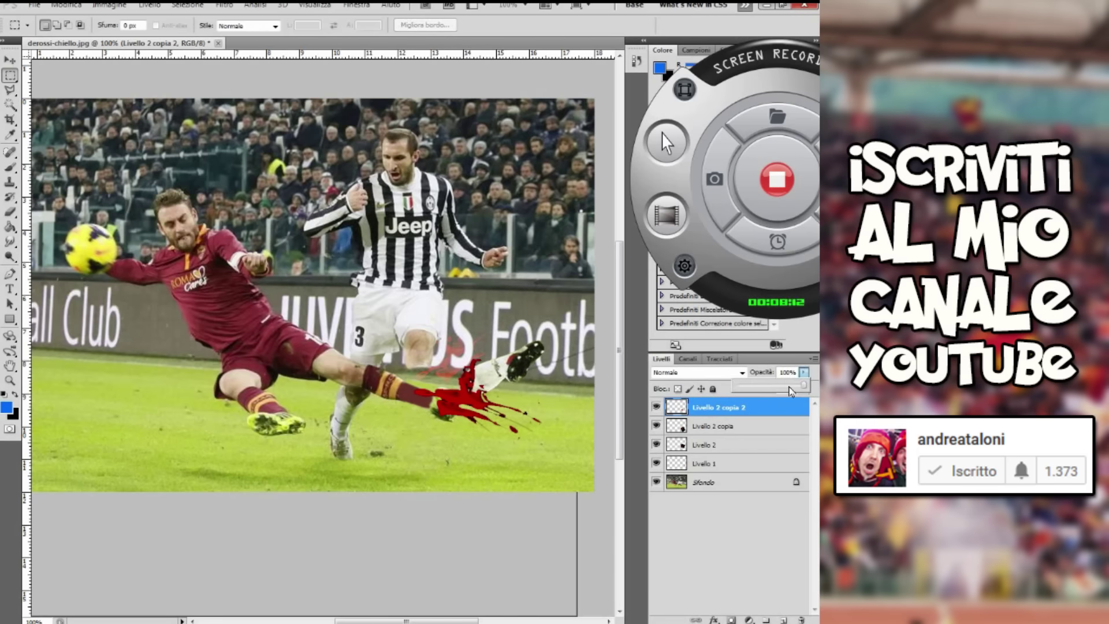
drag(790, 391, 774, 390)
key(v)
drag(466, 396, 417, 377)
key(ctrl+t)
drag(534, 337, 432, 377)
click(10, 75)
Set up the brush with a maroon foreground colour at size 37
click(10, 168)
click(7, 408)
click(190, 324)
click(702, 354)
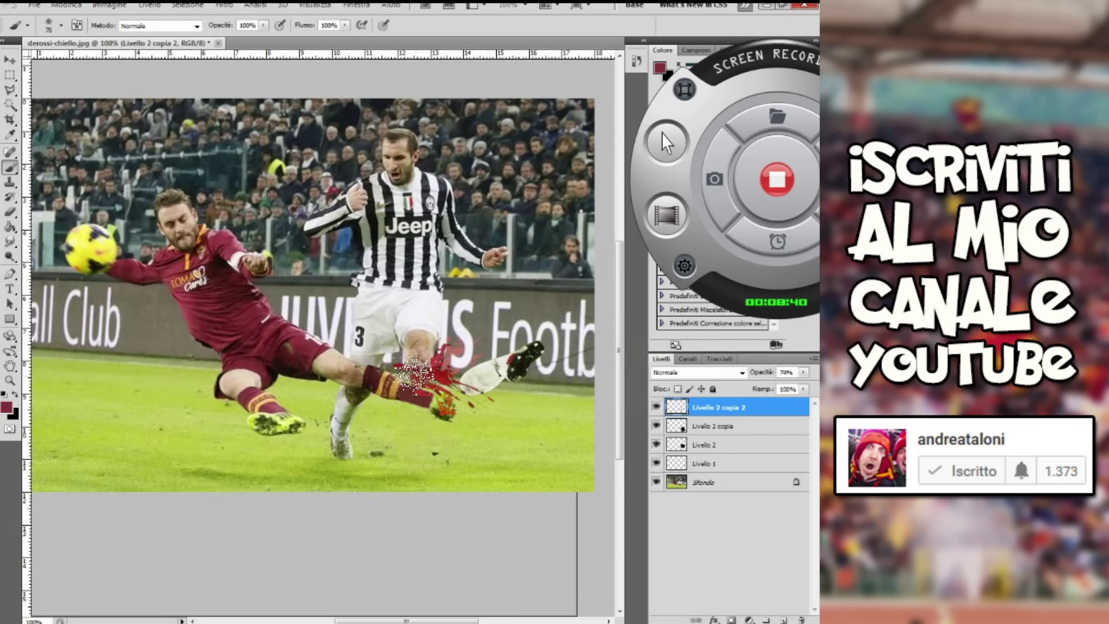
right_click(404, 361)
key(Return)
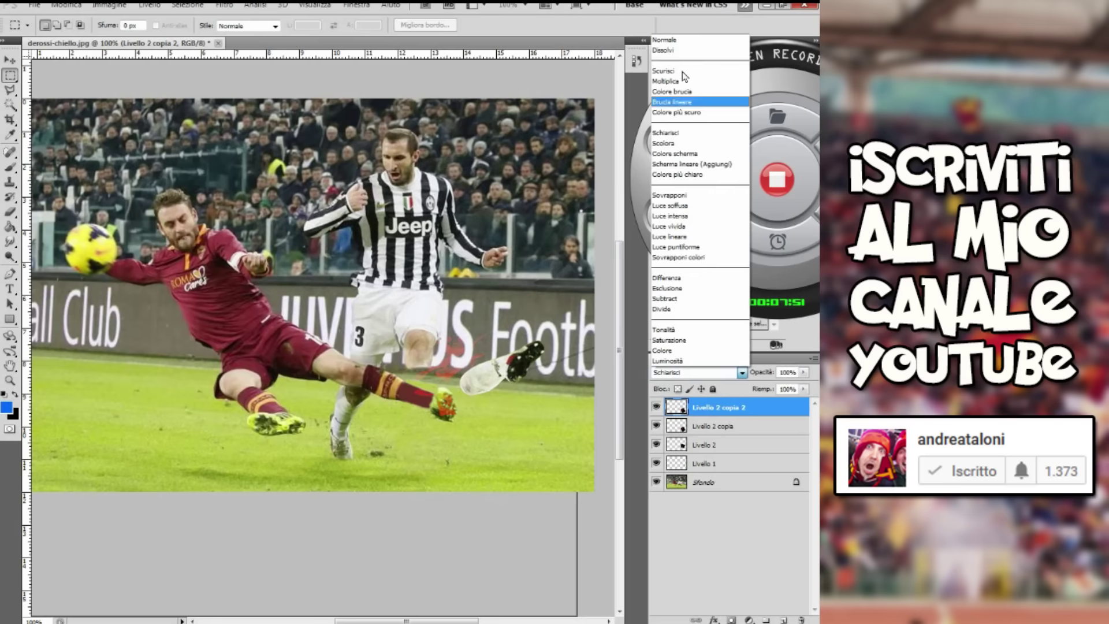
Set the splatter layer to Normale and Magic Wand-select its black background
click(664, 40)
click(696, 372)
click(664, 40)
key(w)
click(503, 375)
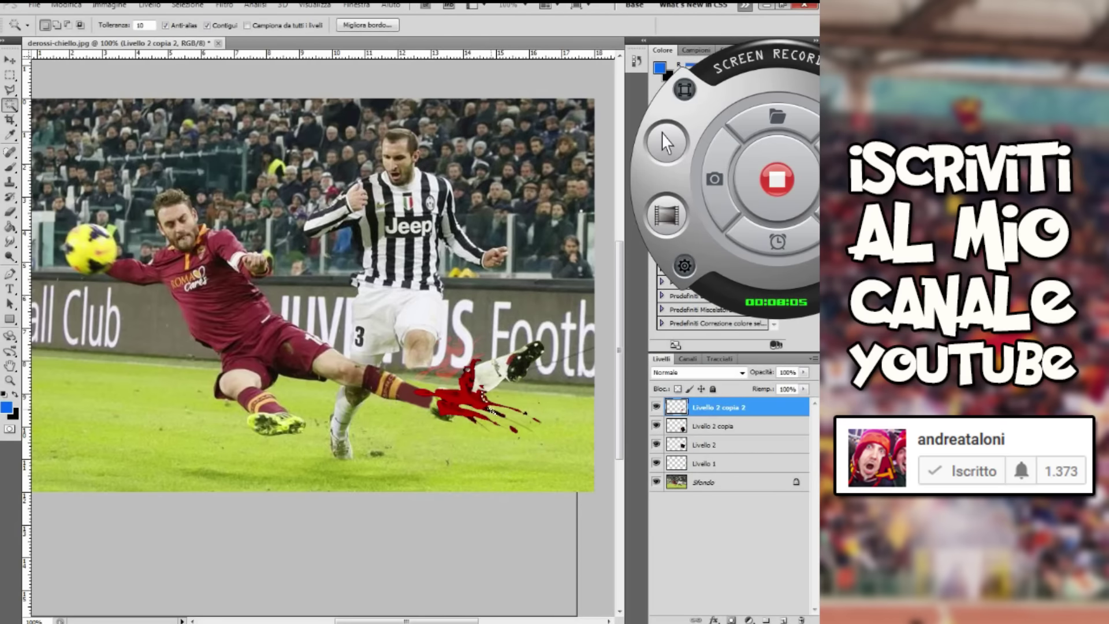
Lower the splatter to 74% opacity, move it over the leg, shrink to 82%, rotate 6°
key(m)
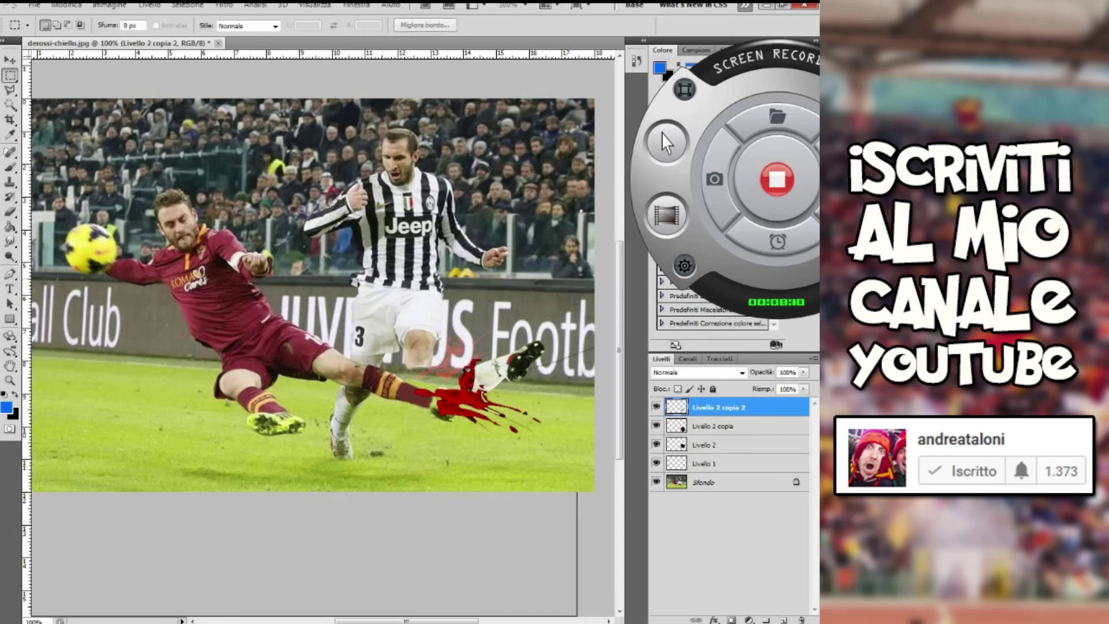
drag(804, 376, 780, 390)
key(v)
drag(466, 397, 443, 381)
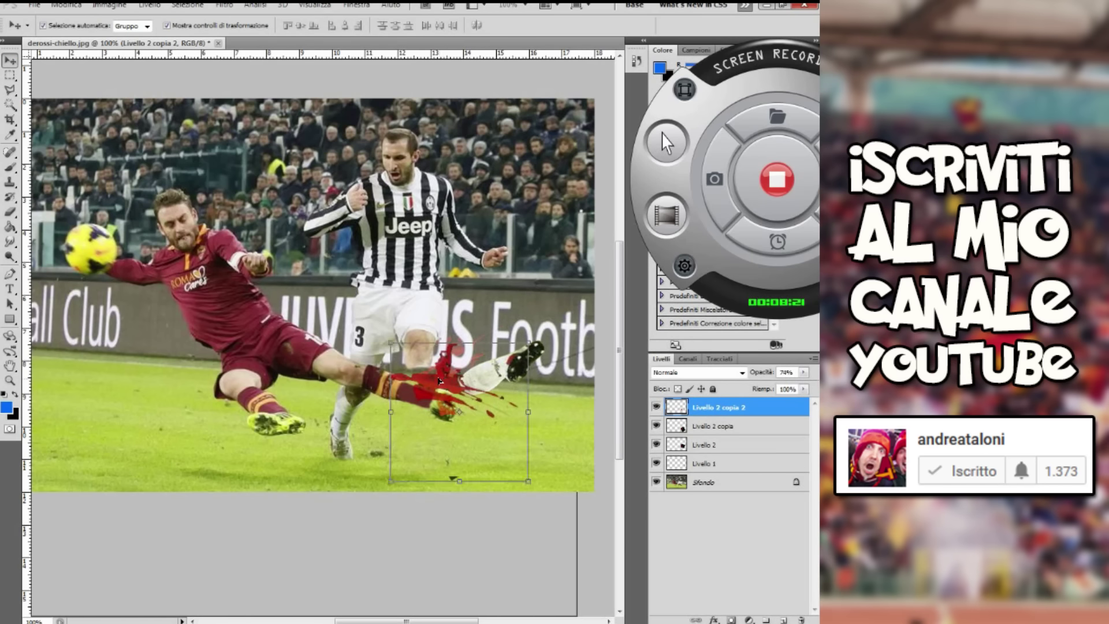
drag(532, 485, 502, 455)
drag(439, 366, 433, 376)
click(9, 75)
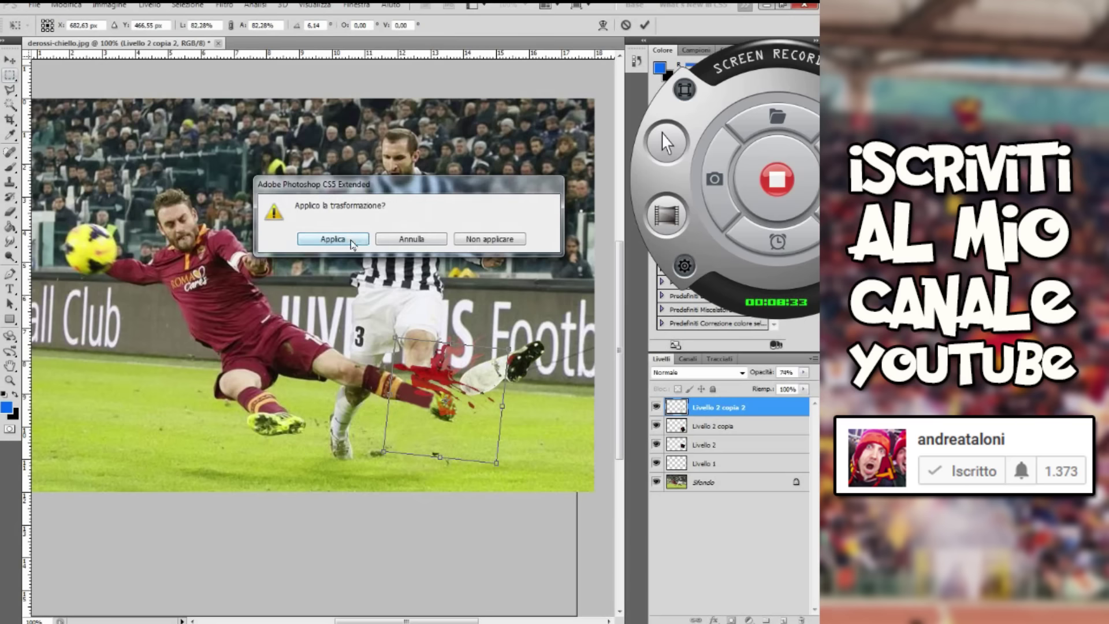
click(329, 238)
Paint maroon strokes over the splatter with the brush reduced to size 37
click(10, 168)
click(7, 408)
click(190, 300)
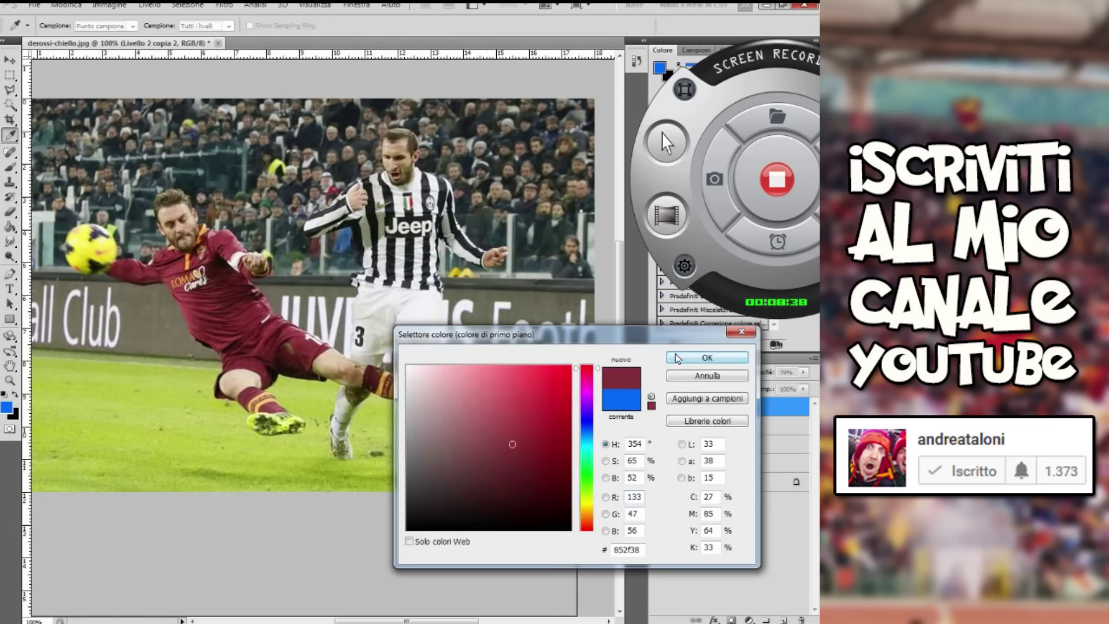
click(708, 357)
drag(404, 364, 427, 378)
right_click(430, 375)
drag(519, 401, 479, 401)
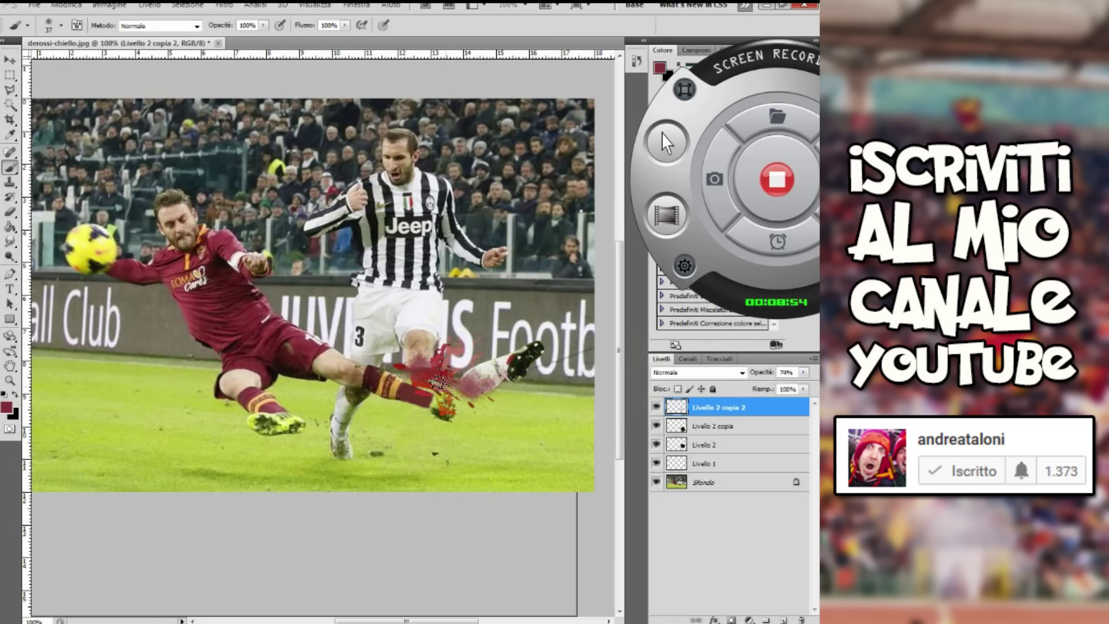
Switch from the Livello 2 splatter to the Livello 1 splatter layer
click(10, 60)
click(540, 365)
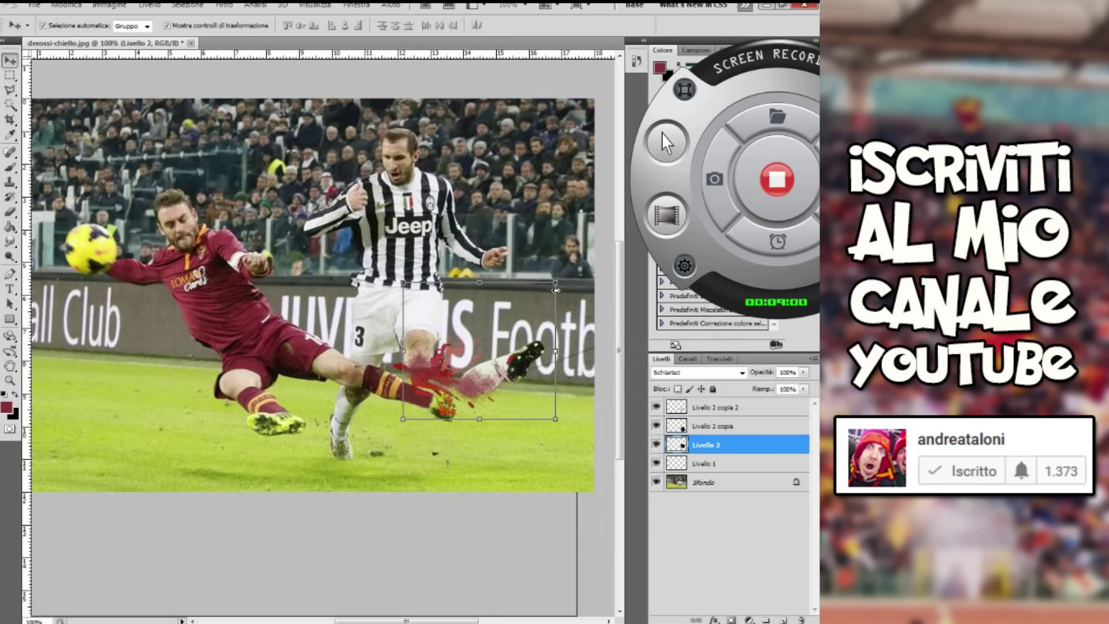
click(10, 75)
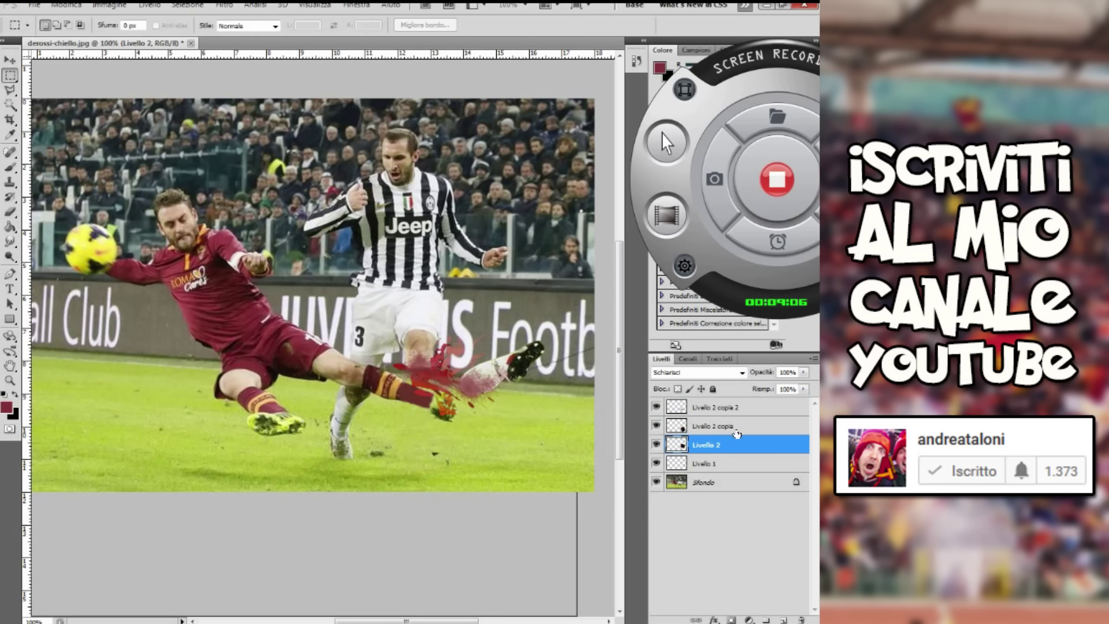
click(716, 463)
key(ctrl+t)
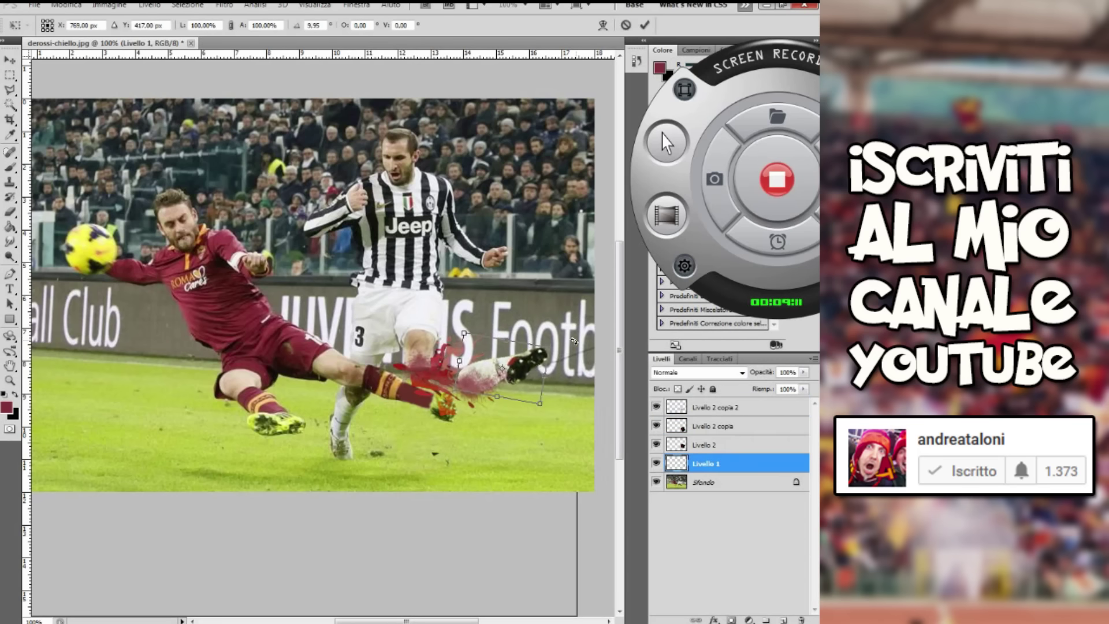
click(10, 75)
click(332, 250)
Duplicate the splatter layer and shrink the copy to 82% with a tilt
right_click(716, 461)
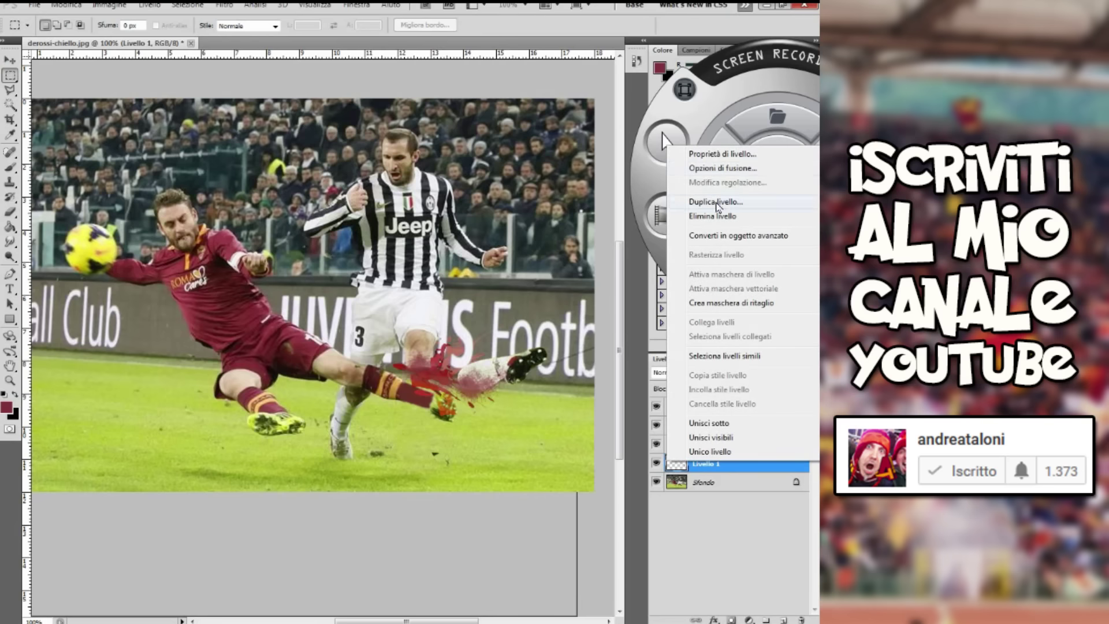
click(716, 202)
key(Return)
key(v)
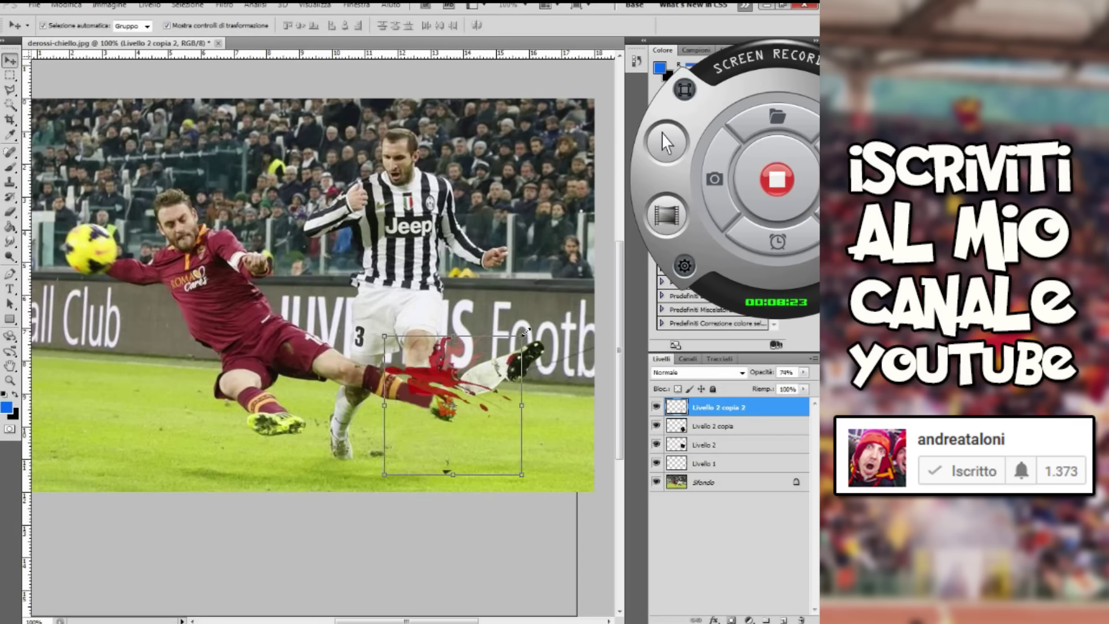
drag(526, 331, 436, 378)
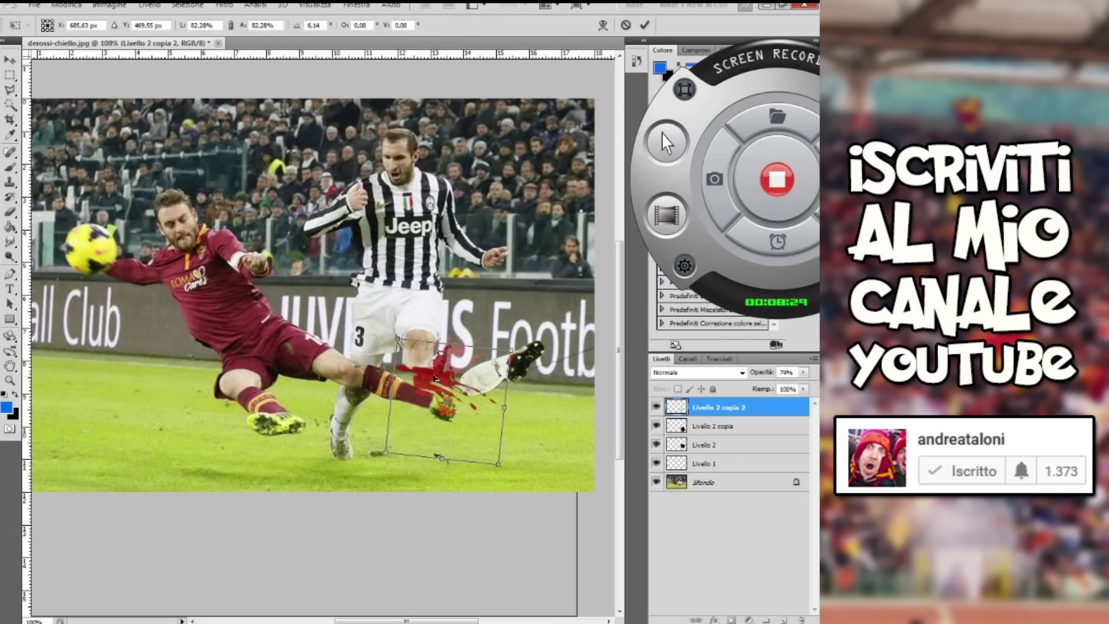
click(10, 75)
key(Return)
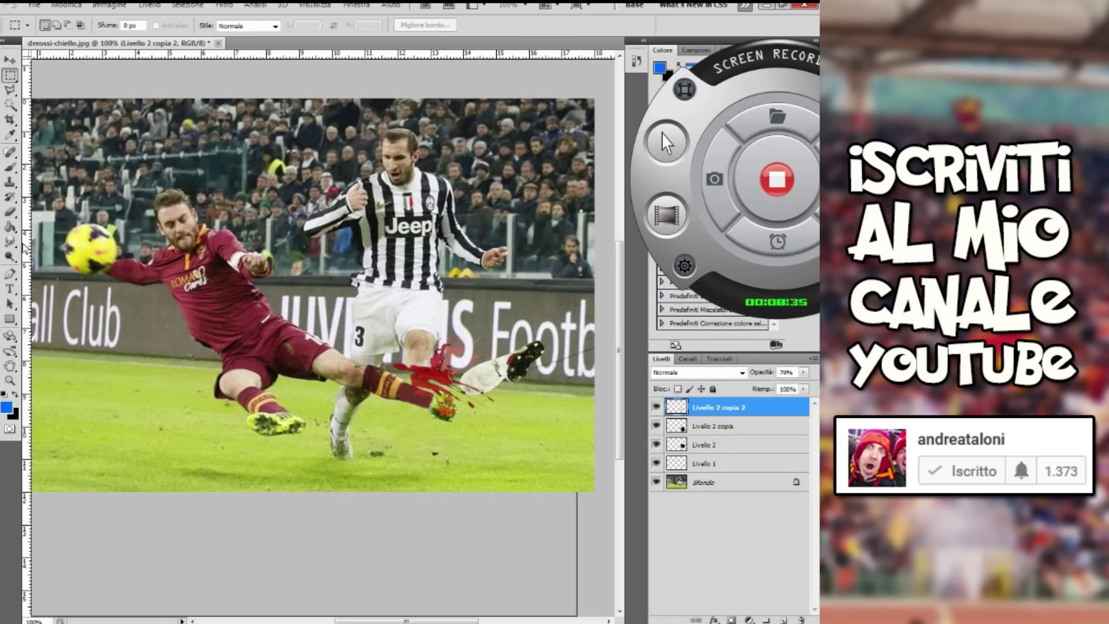
Reset the brush to maroon paint at size 37
click(10, 168)
click(6, 408)
click(728, 357)
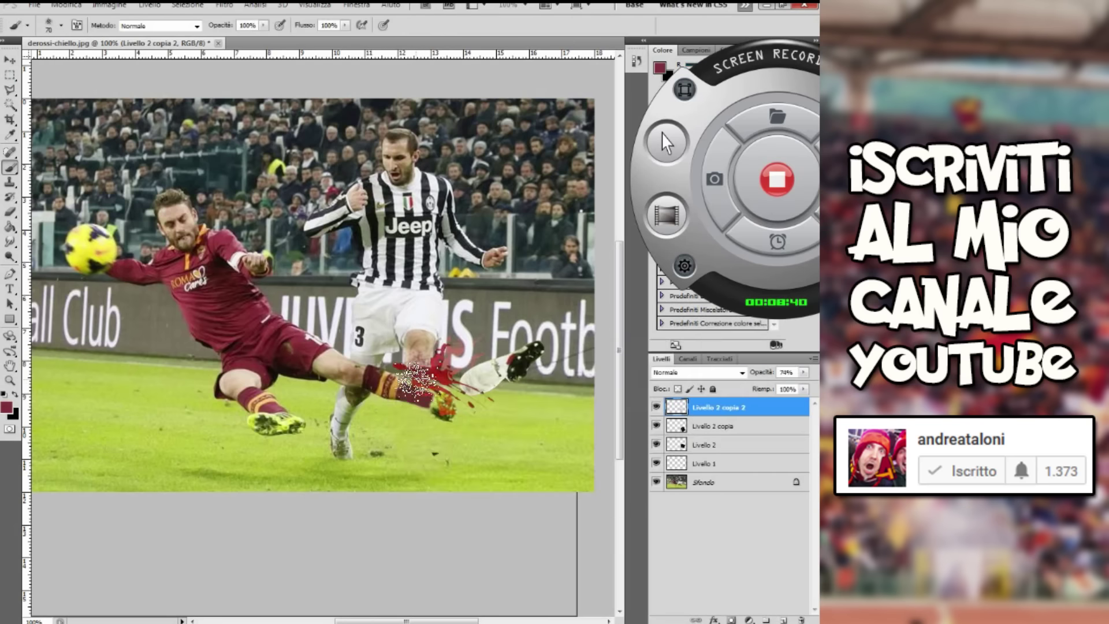
right_click(410, 358)
key(Return)
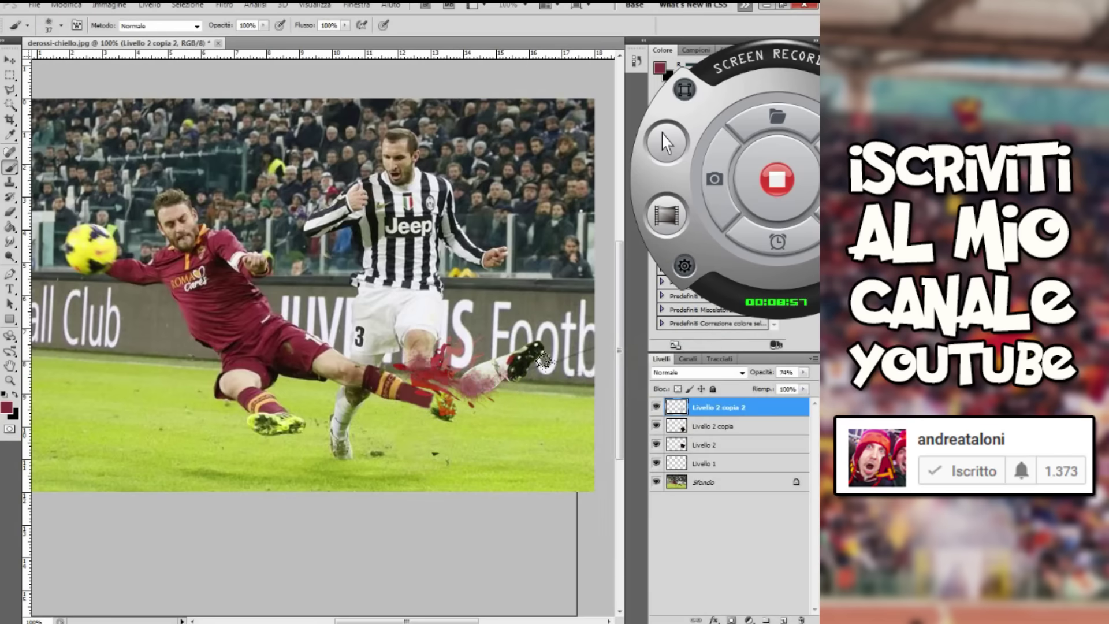
Rotate the lower Livello 1 splatter about 10°
click(705, 445)
key(ctrl+t)
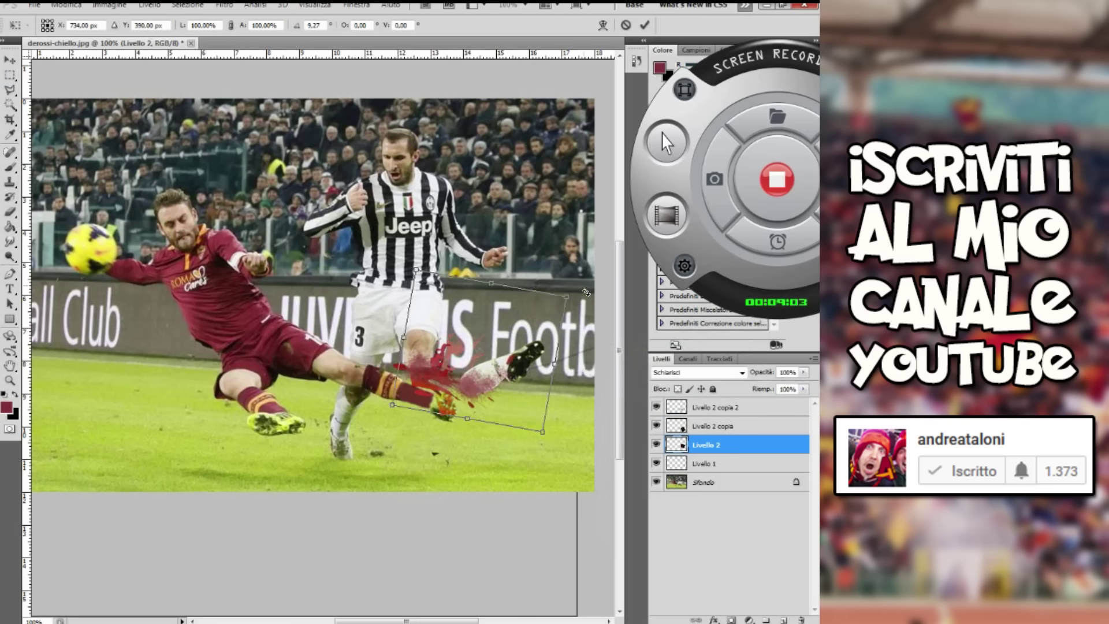
key(Return)
key(alt+bracketleft)
key(v)
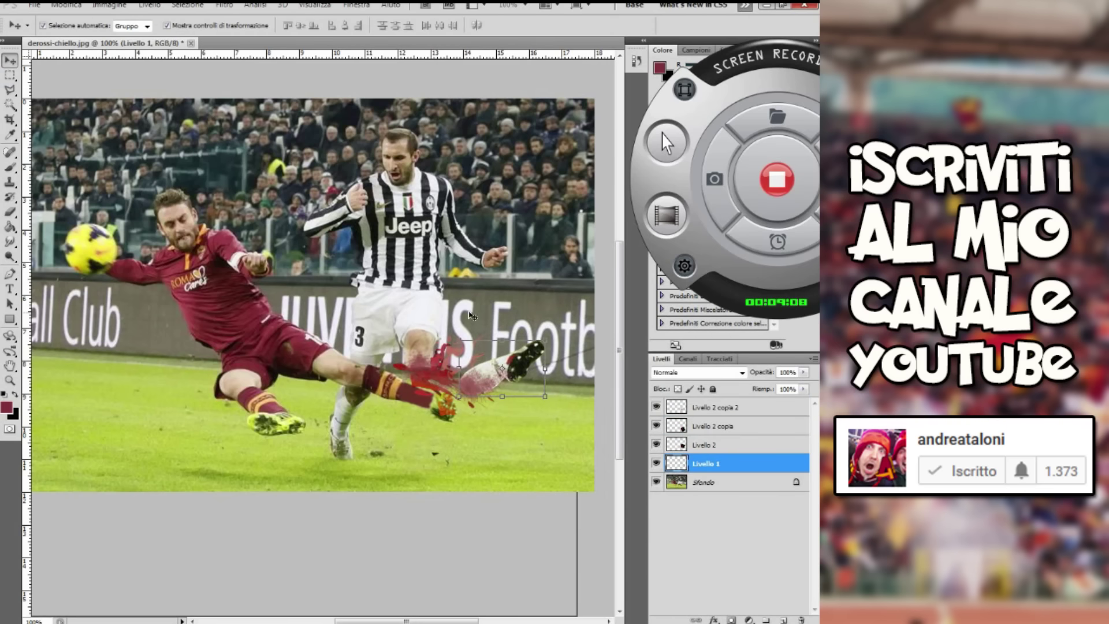
drag(555, 335, 574, 341)
key(m)
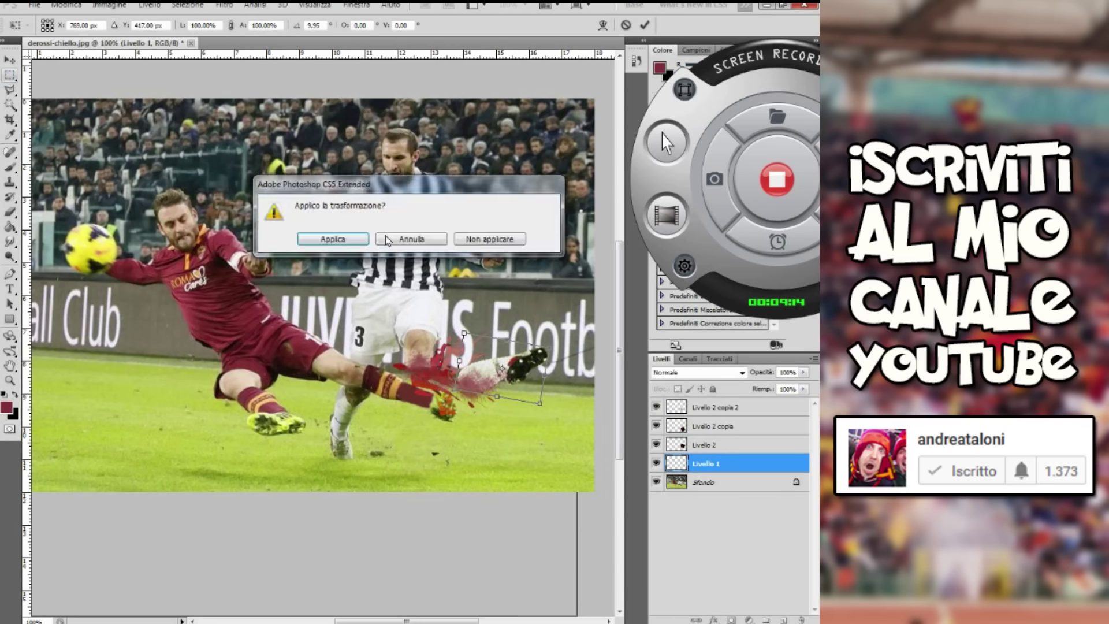
key(Return)
right_click(673, 467)
Duplicate Livello 1 and apply a 21°, 236-pixel motion blur to the original
click(711, 197)
click(509, 193)
click(711, 484)
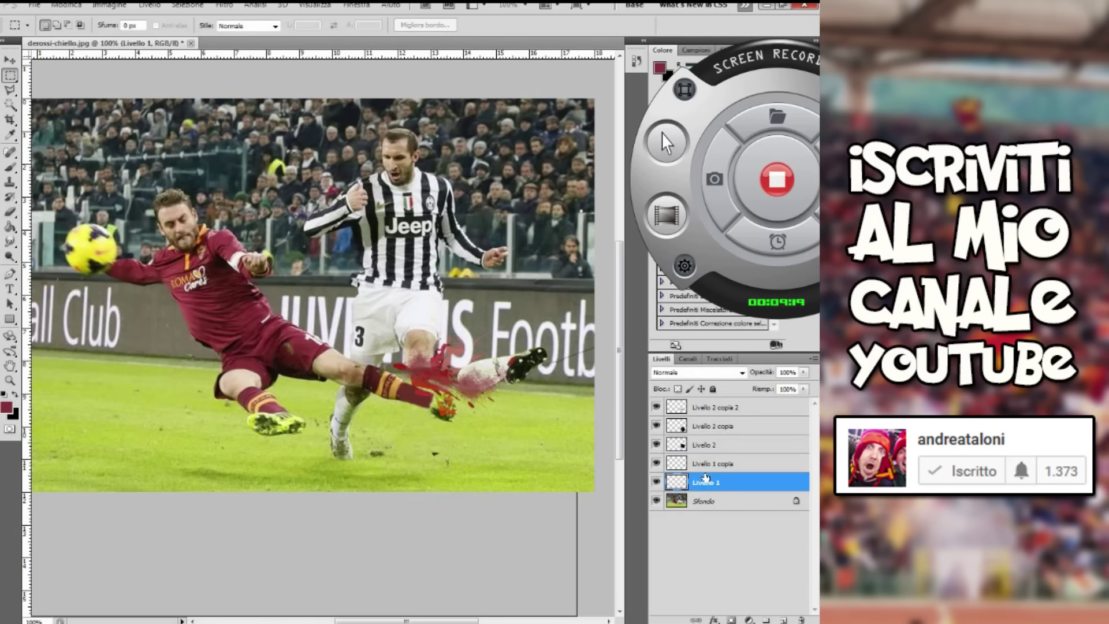
click(223, 7)
mouse_move(286, 195)
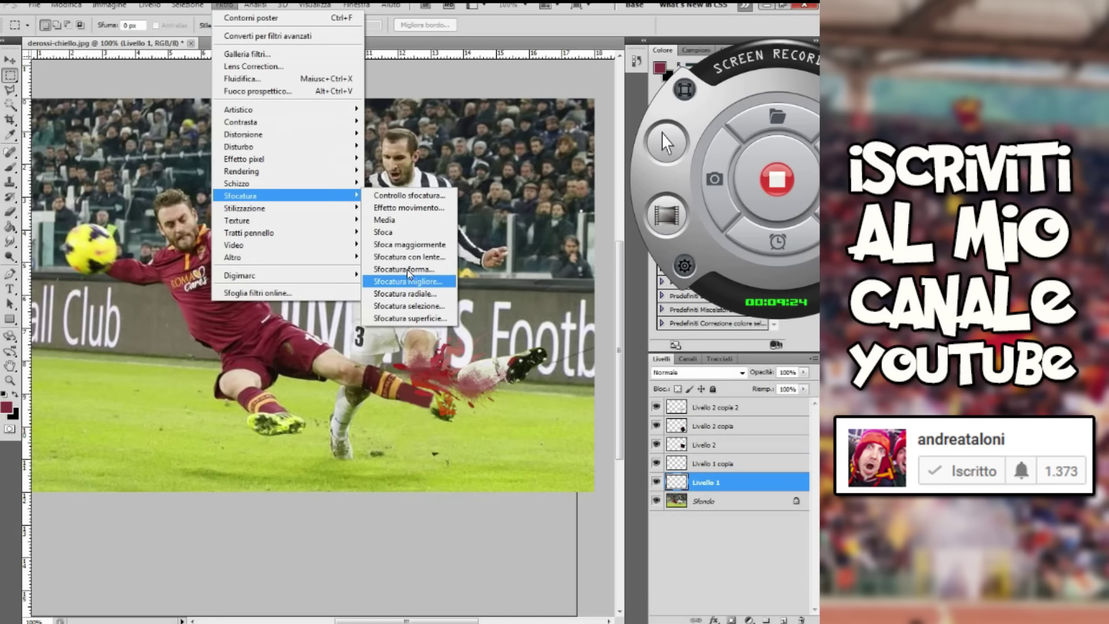
click(408, 208)
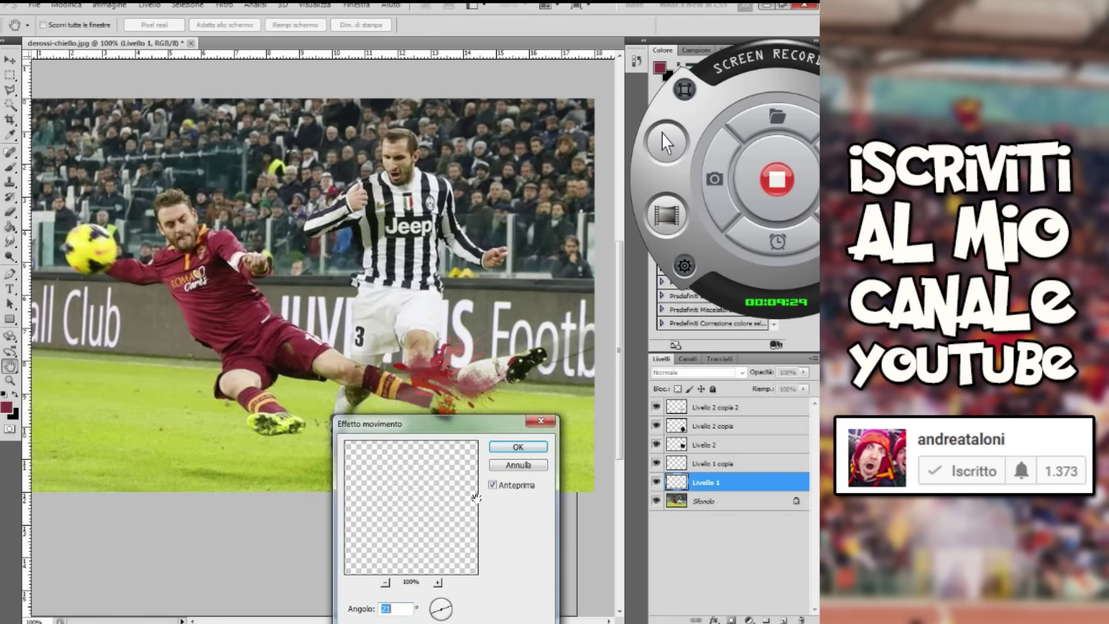
drag(459, 426, 223, 301)
drag(183, 525, 174, 524)
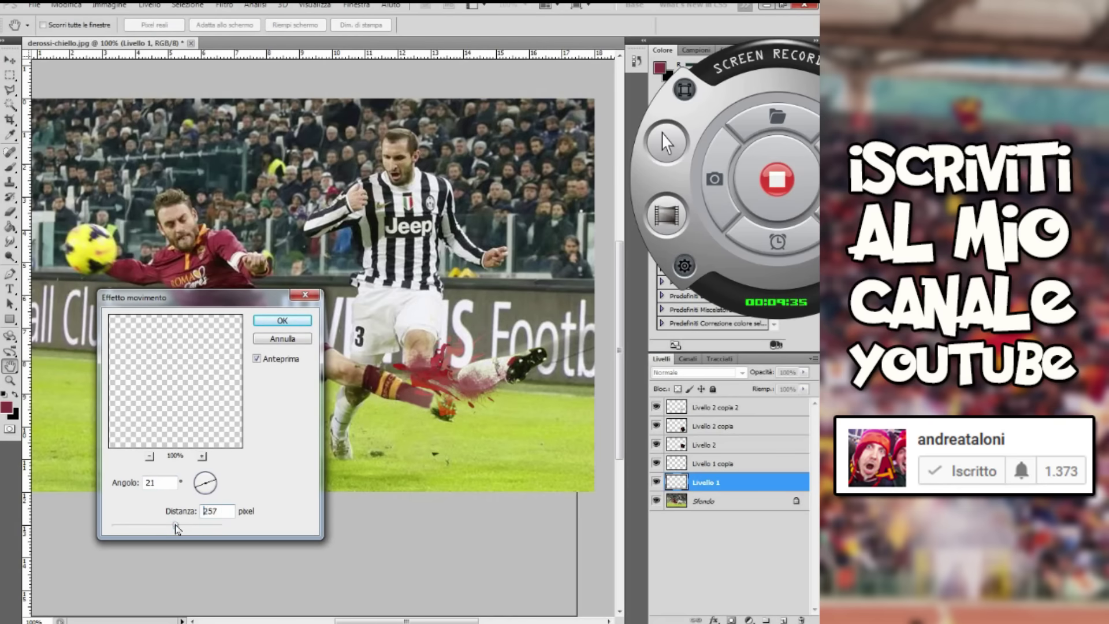
click(285, 321)
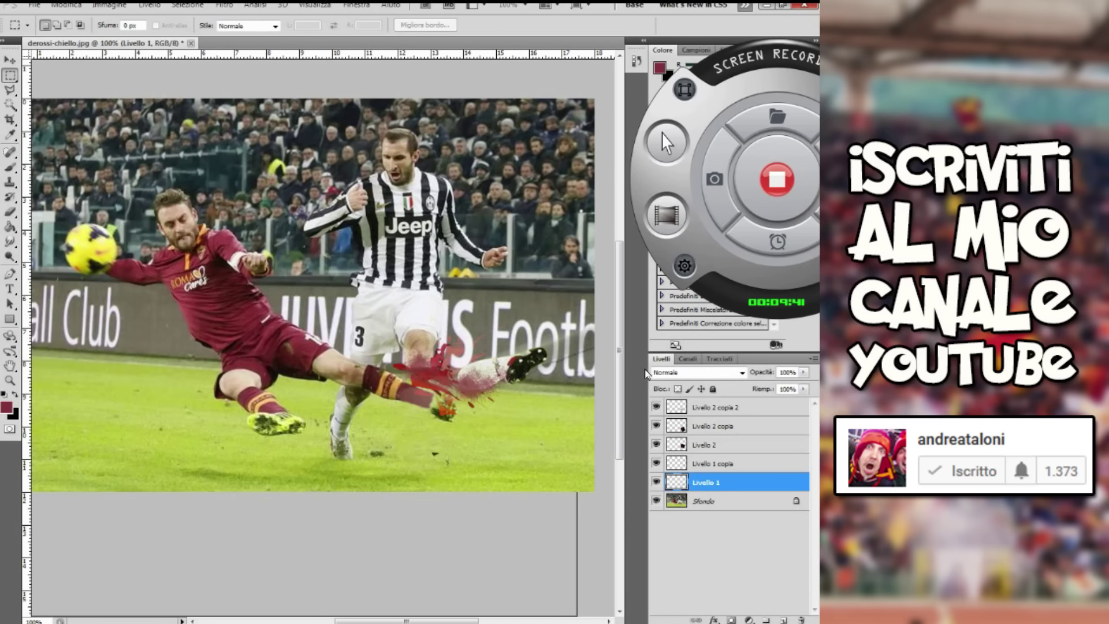
Rotate the Livello 1 splatter about another 10°
drag(743, 480, 763, 410)
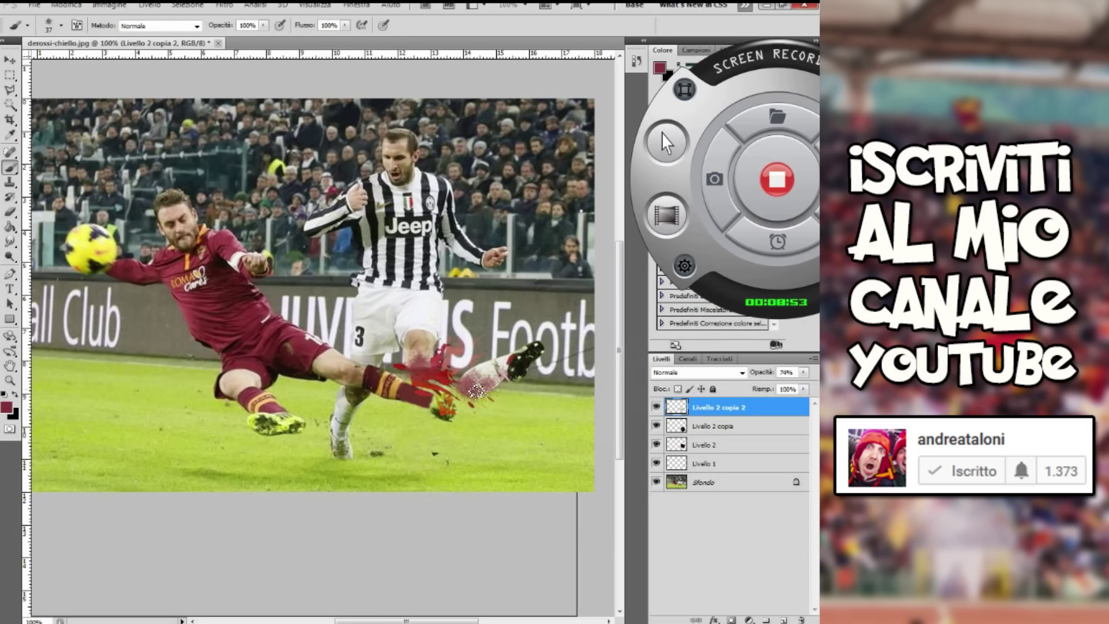
key(v)
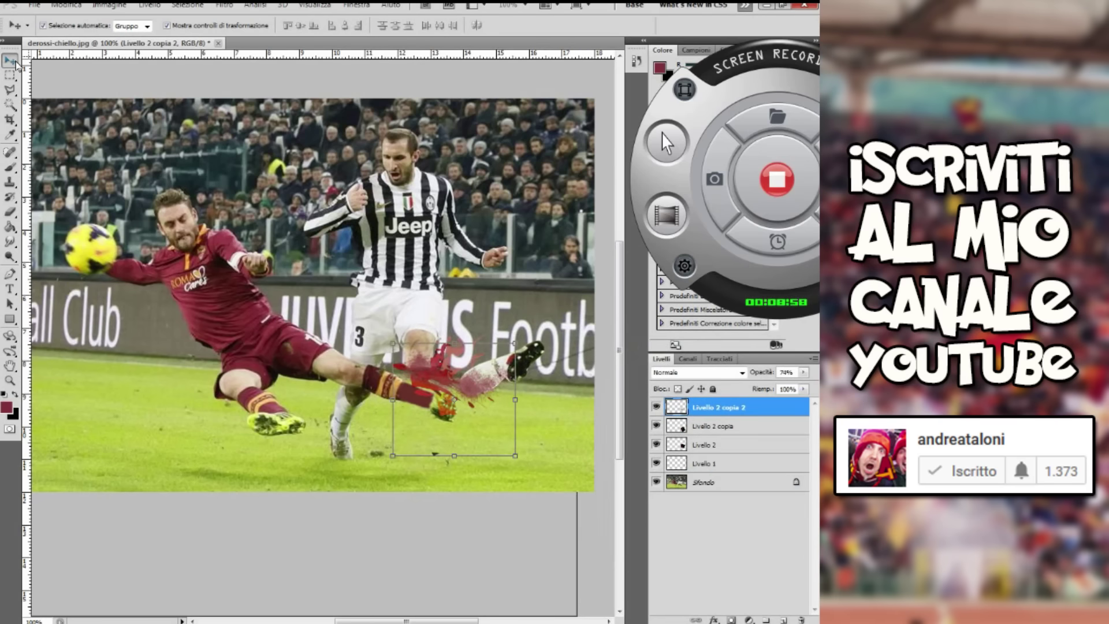
click(530, 360)
key(m)
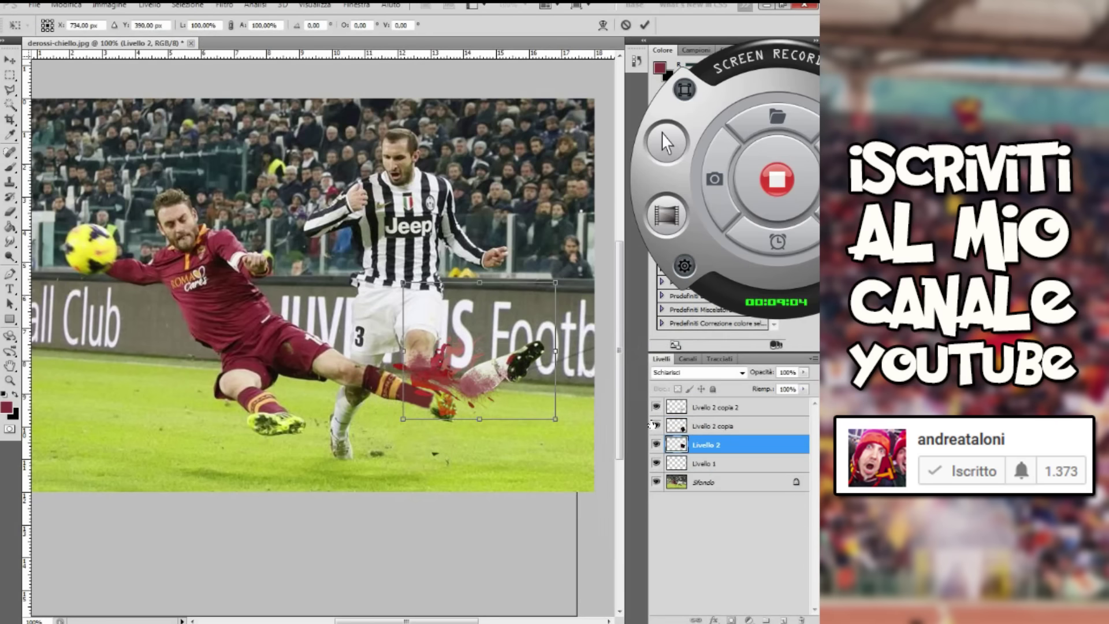
key(alt+bracketleft)
key(ctrl+t)
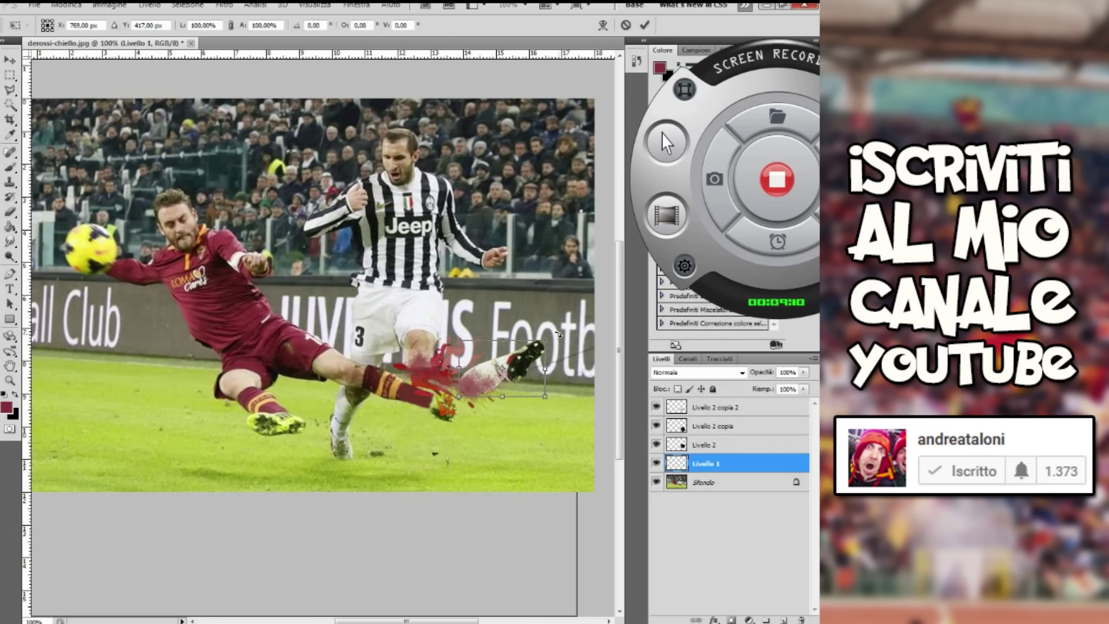
drag(559, 362, 524, 350)
key(m)
key(Return)
Duplicate Livello 1 again and open Motion Blur, then cancel it
right_click(750, 463)
click(710, 188)
click(521, 193)
click(224, 5)
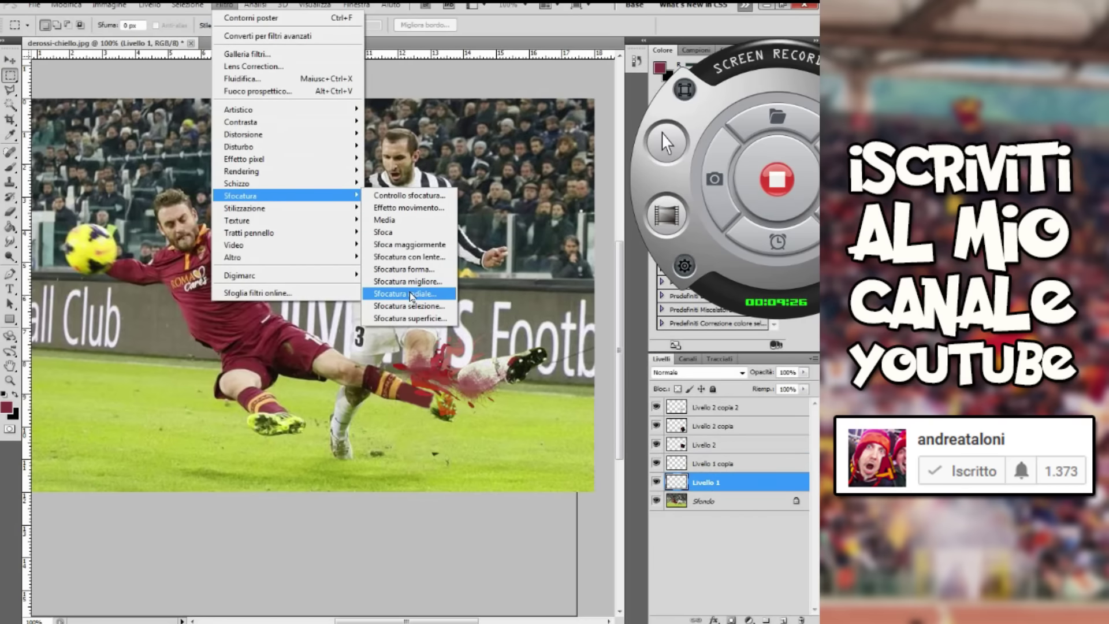
click(409, 207)
drag(433, 424, 190, 298)
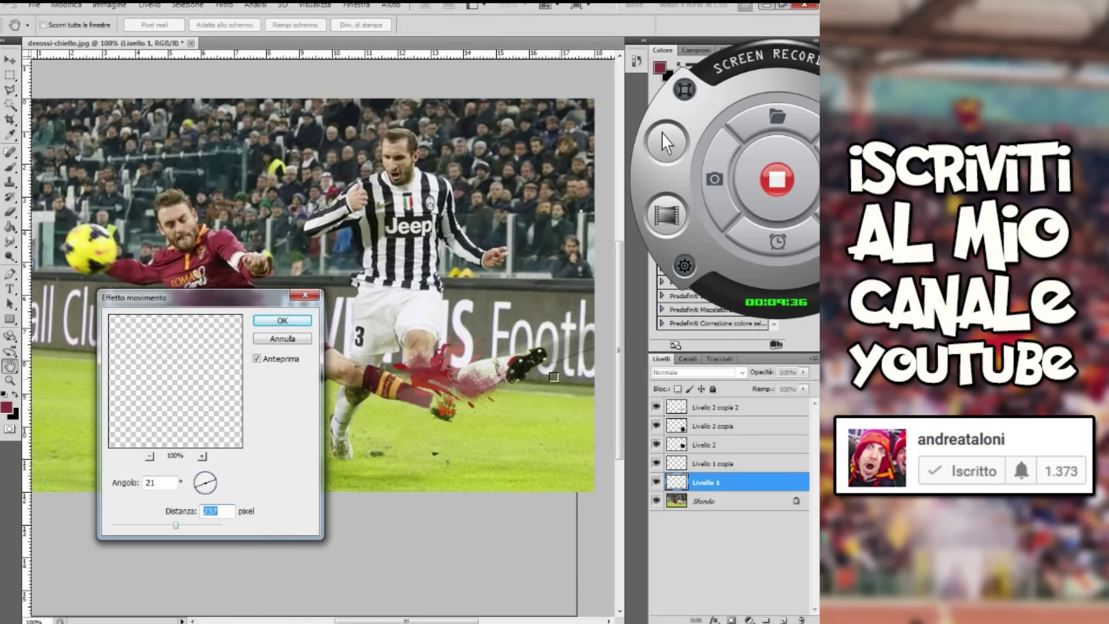
key(Escape)
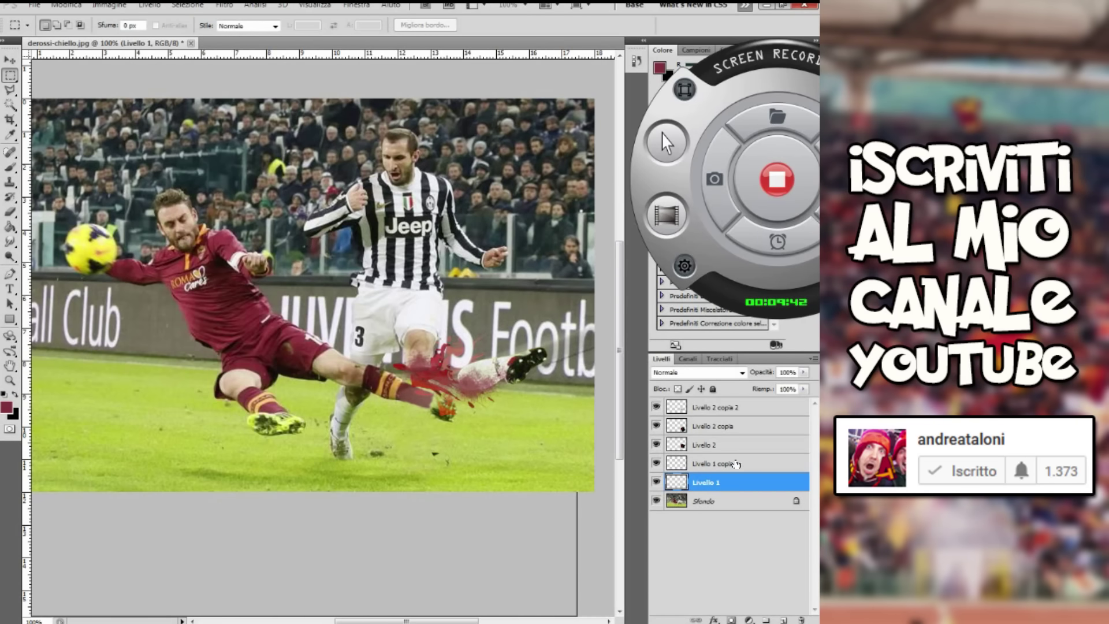
key(v)
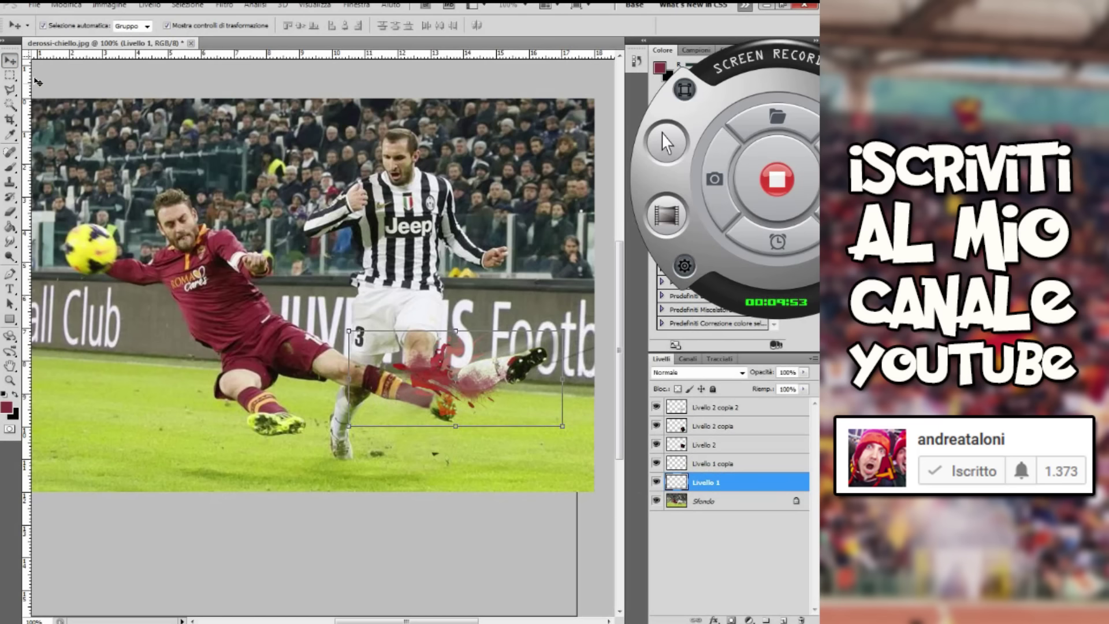
key(m)
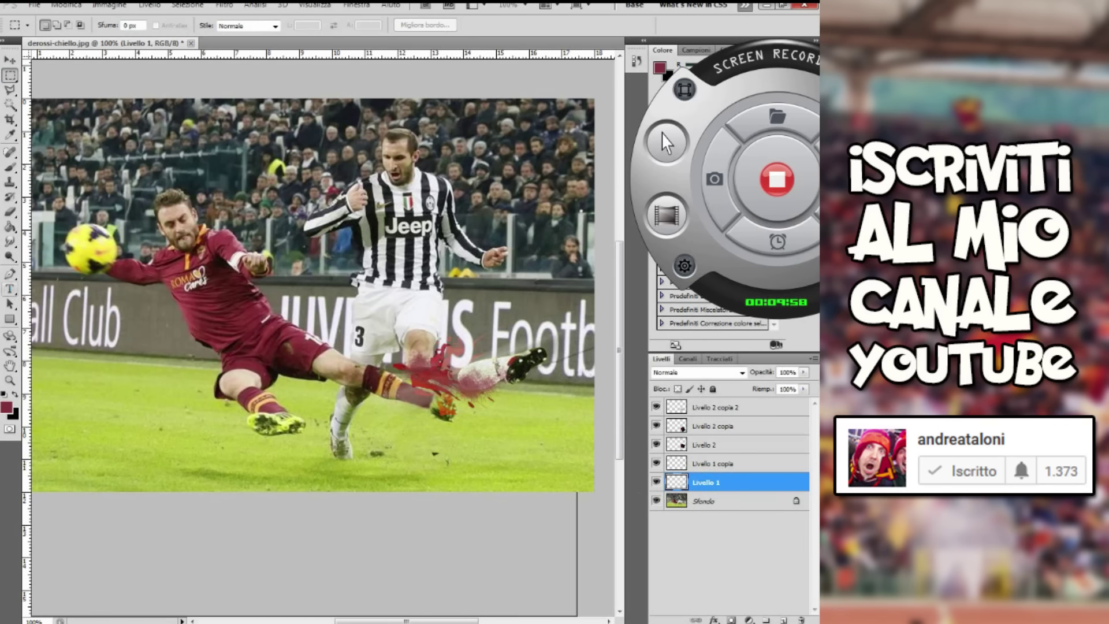
Zoom out and apply a 236-pixel motion blur at 21° to the red splash
key(z)
alt+click(404, 142)
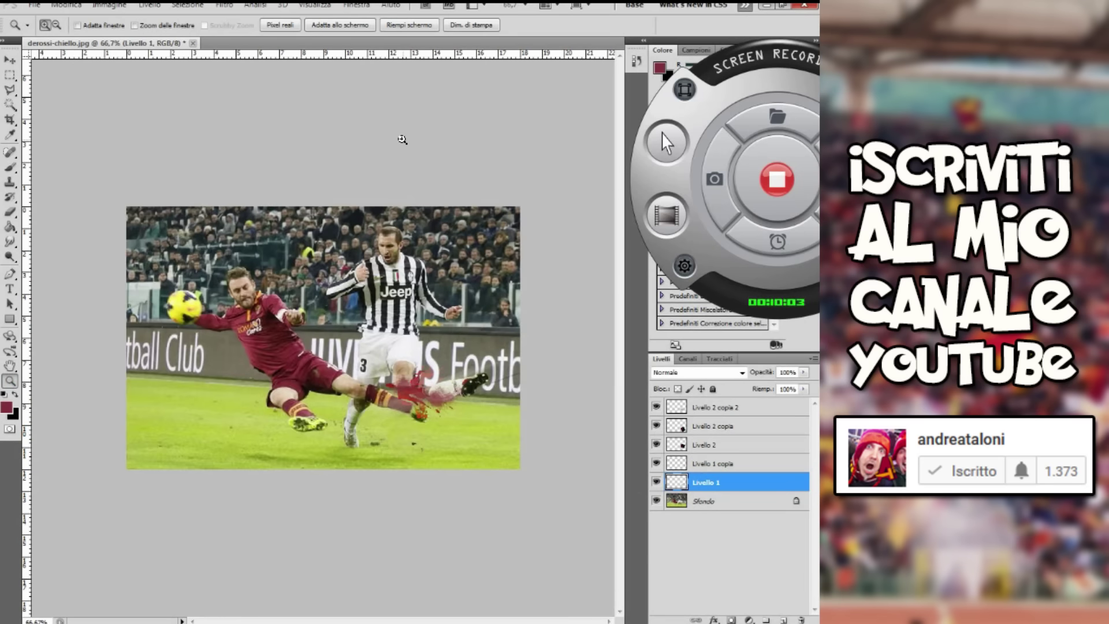
click(10, 76)
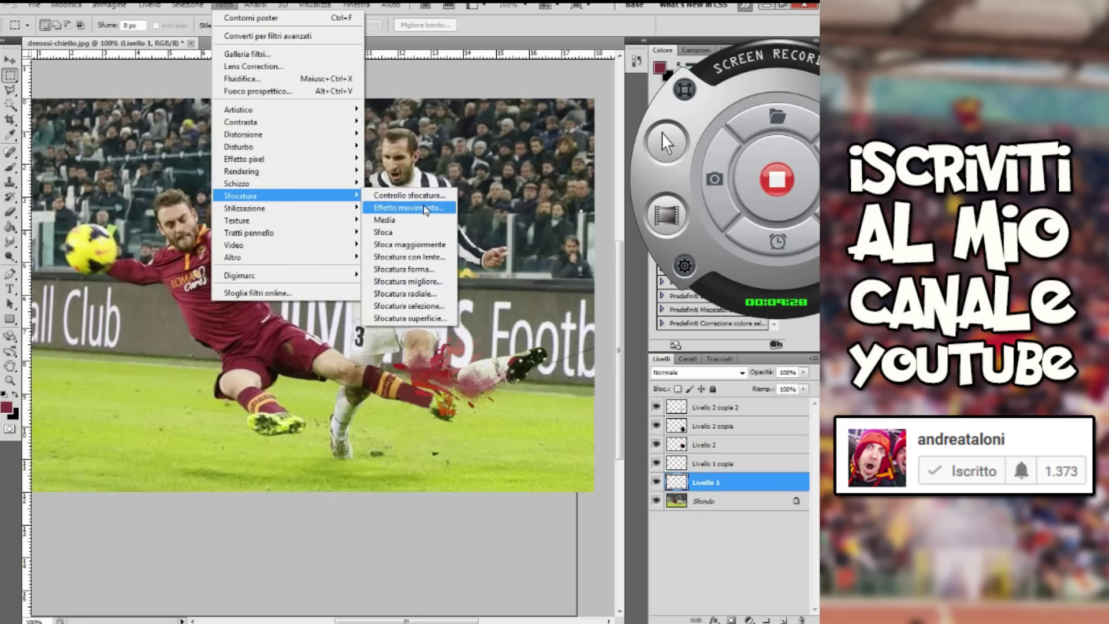
drag(219, 301, 216, 298)
drag(184, 524, 175, 525)
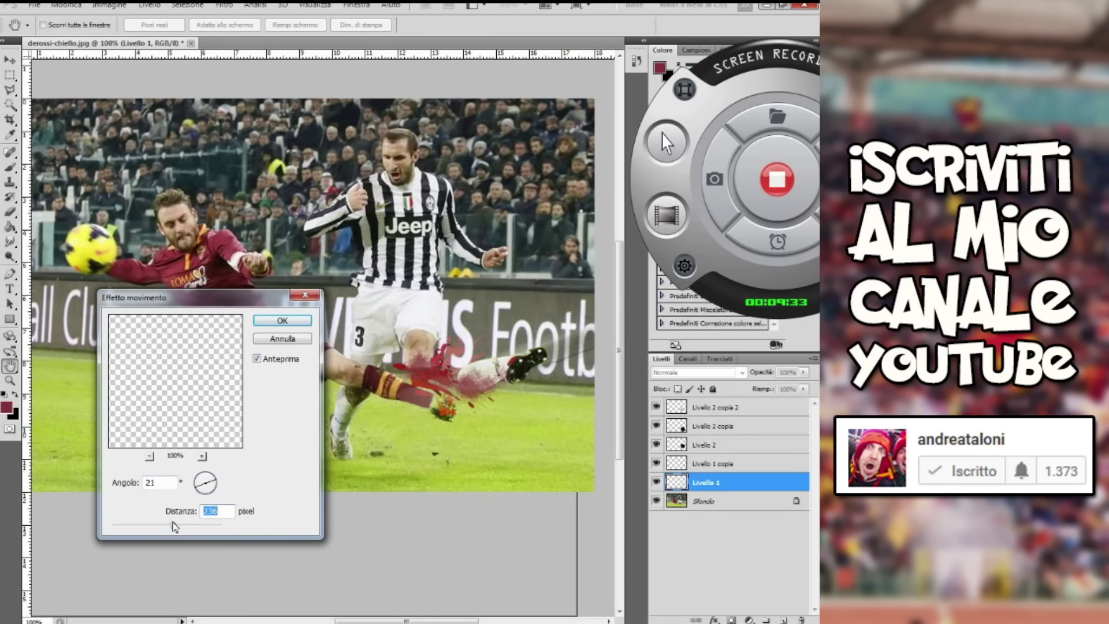
click(283, 321)
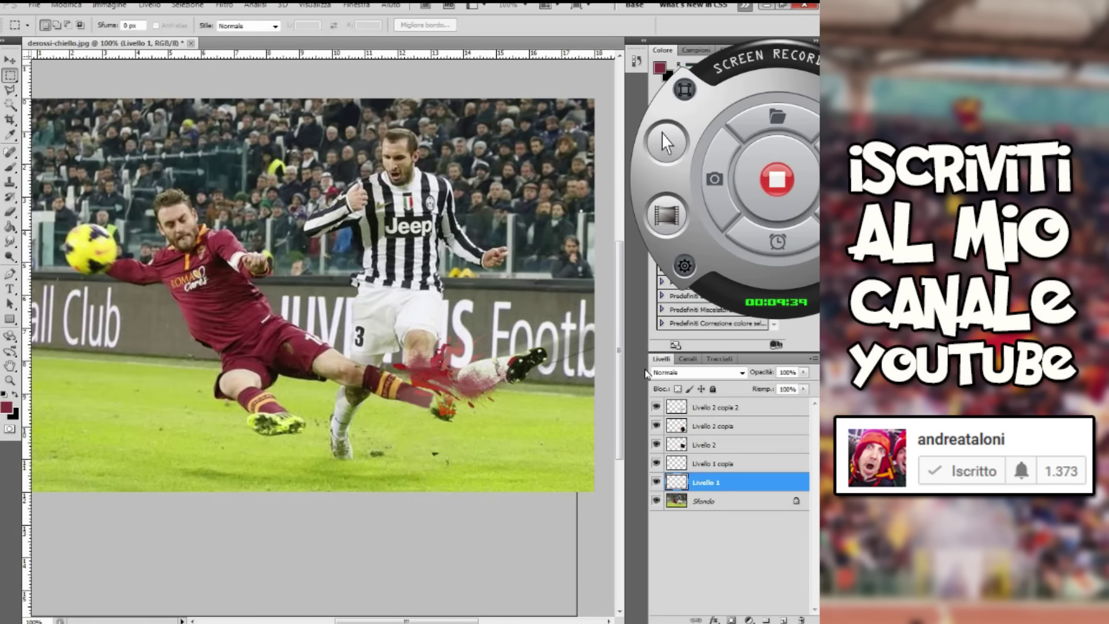
Zoom out again to view the whole composite photo
drag(728, 482, 763, 409)
click(8, 56)
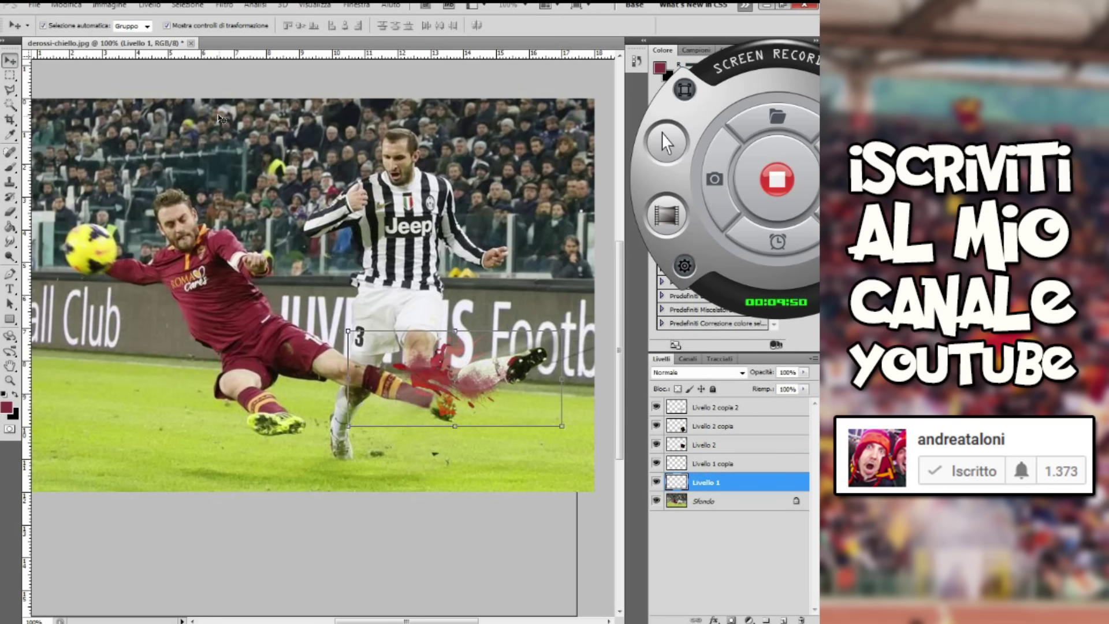
key(m)
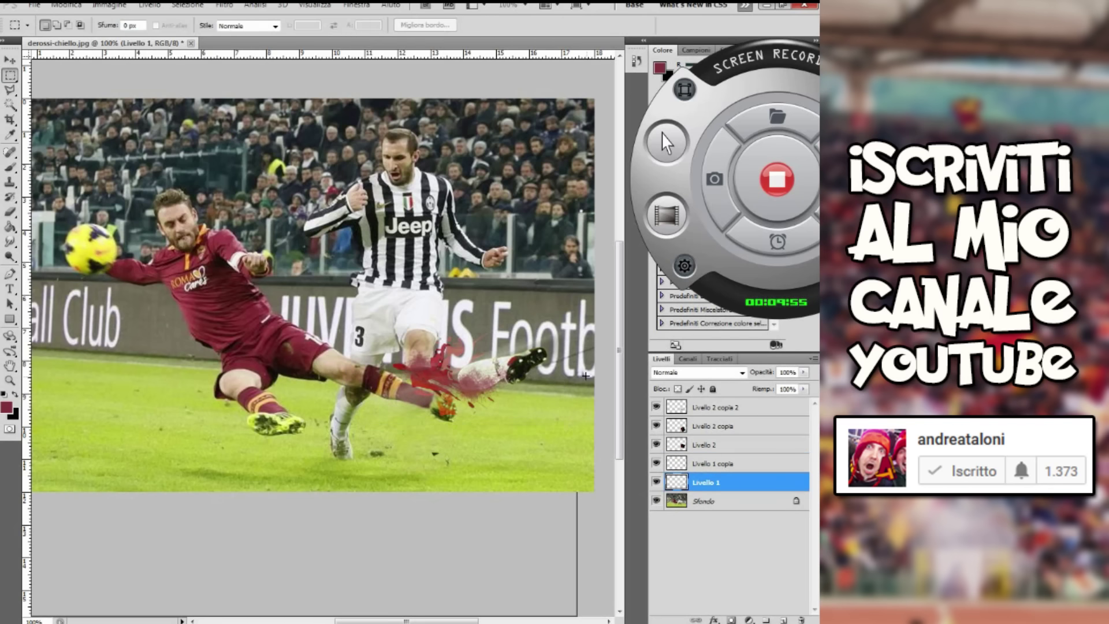
key(z)
alt+click(402, 139)
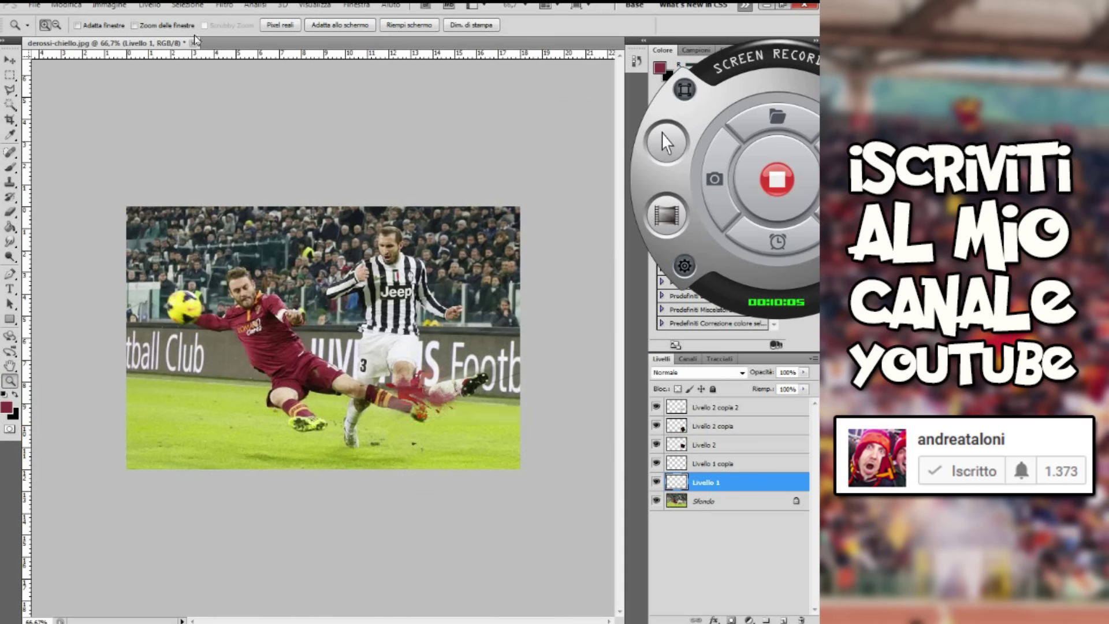
click(11, 76)
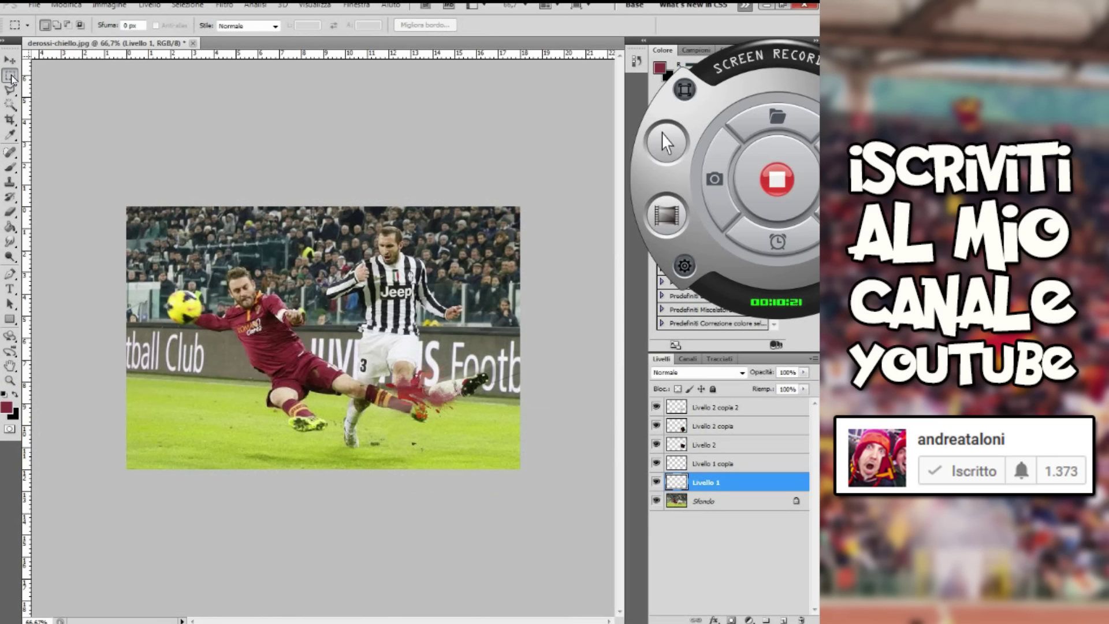
Flatten the image with Layer > Flatten Image and duplicate the Sfondo background layer
key(v)
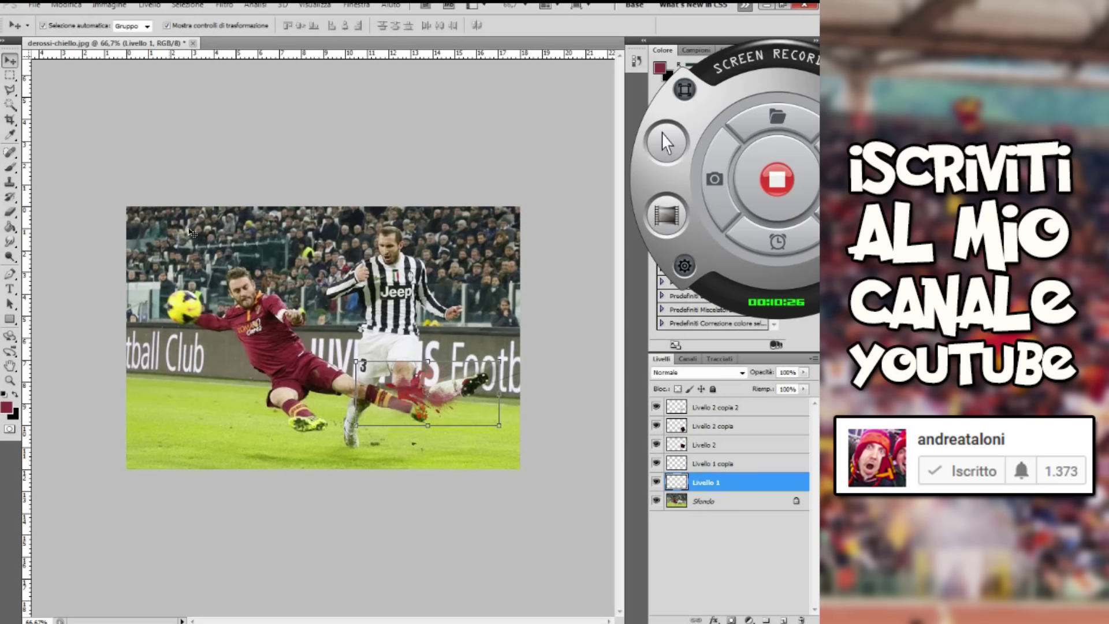
click(228, 292)
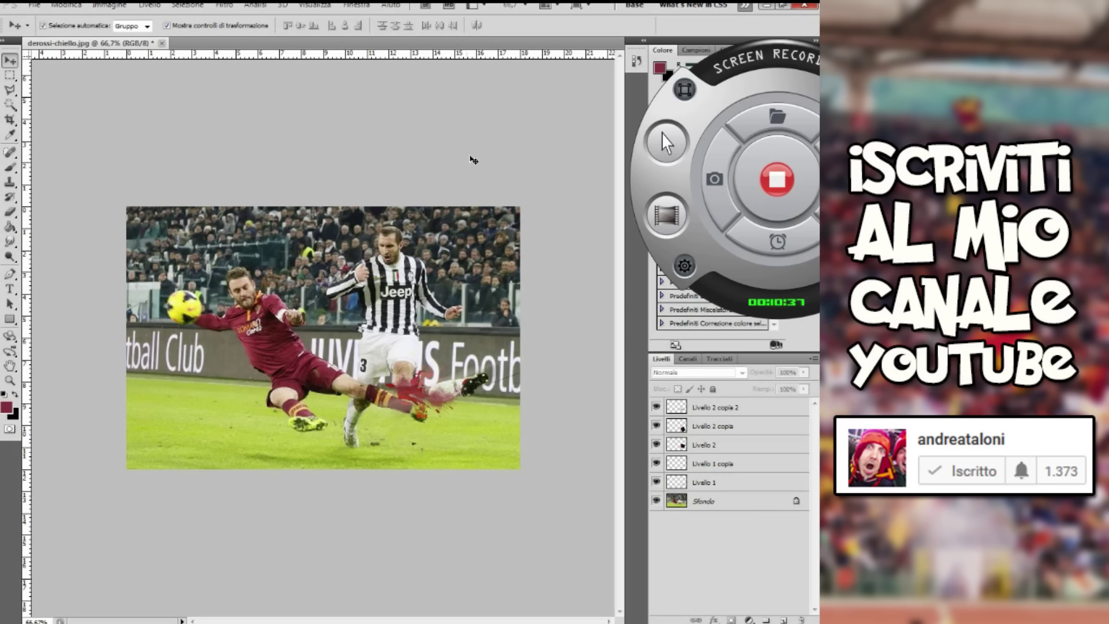
click(149, 5)
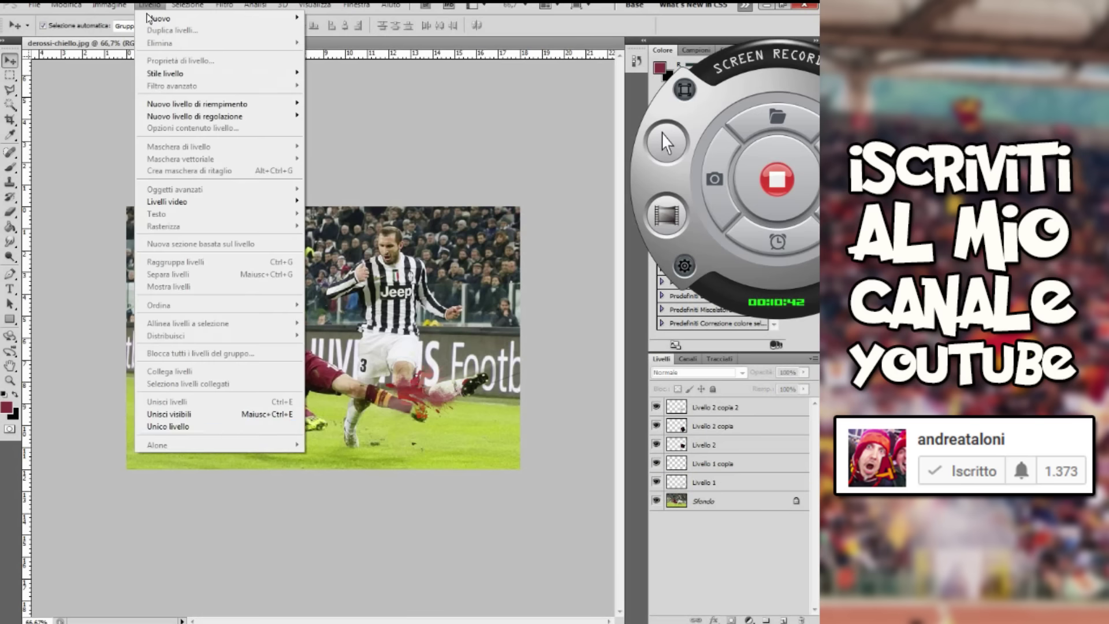
click(192, 426)
right_click(692, 404)
click(704, 441)
key(Return)
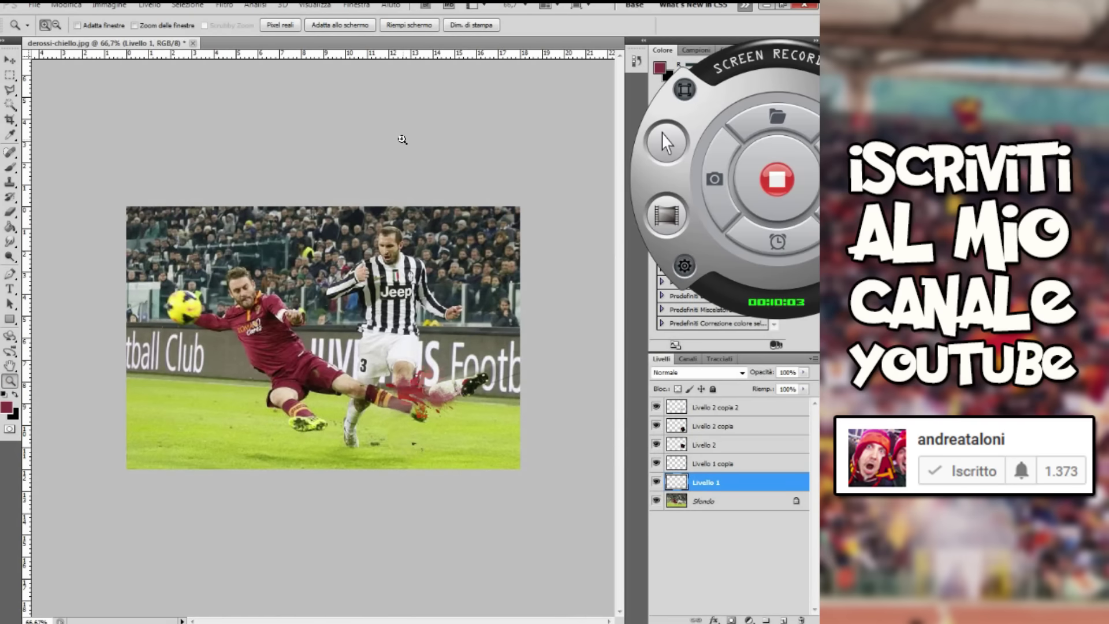
Flatten again, duplicate the background as Sfondo copia, and draw a crop box over the photo
click(11, 76)
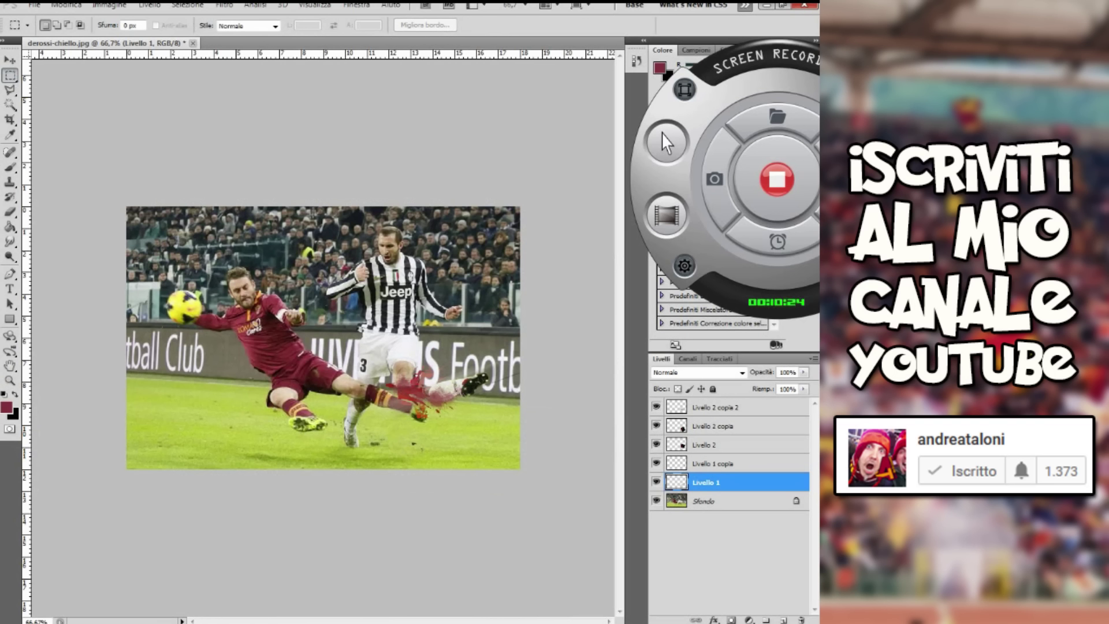
key(v)
click(262, 321)
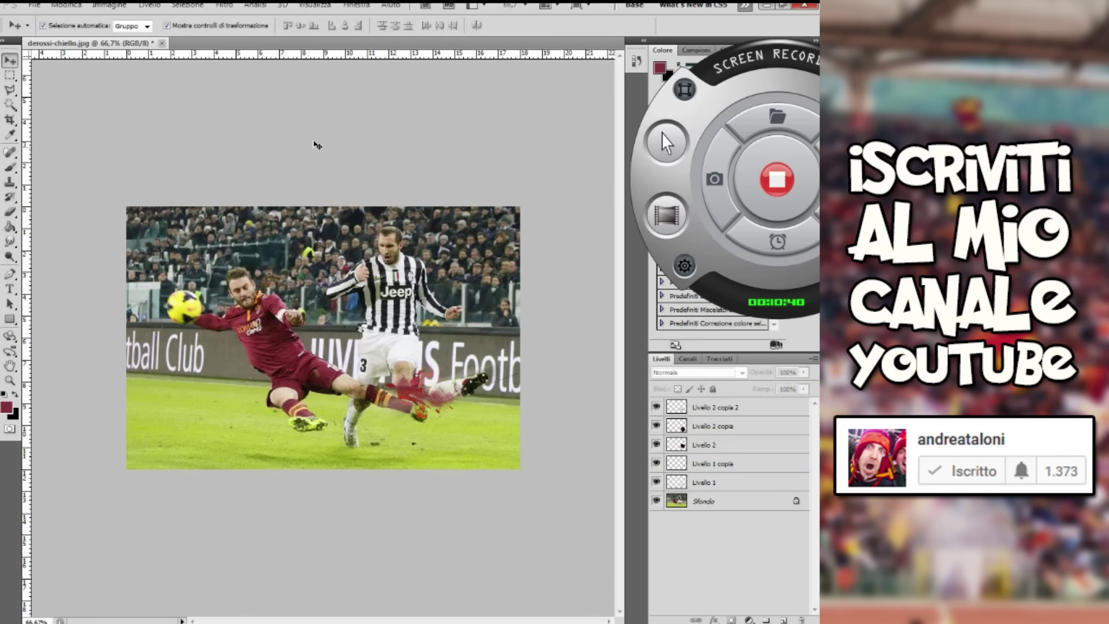
click(224, 4)
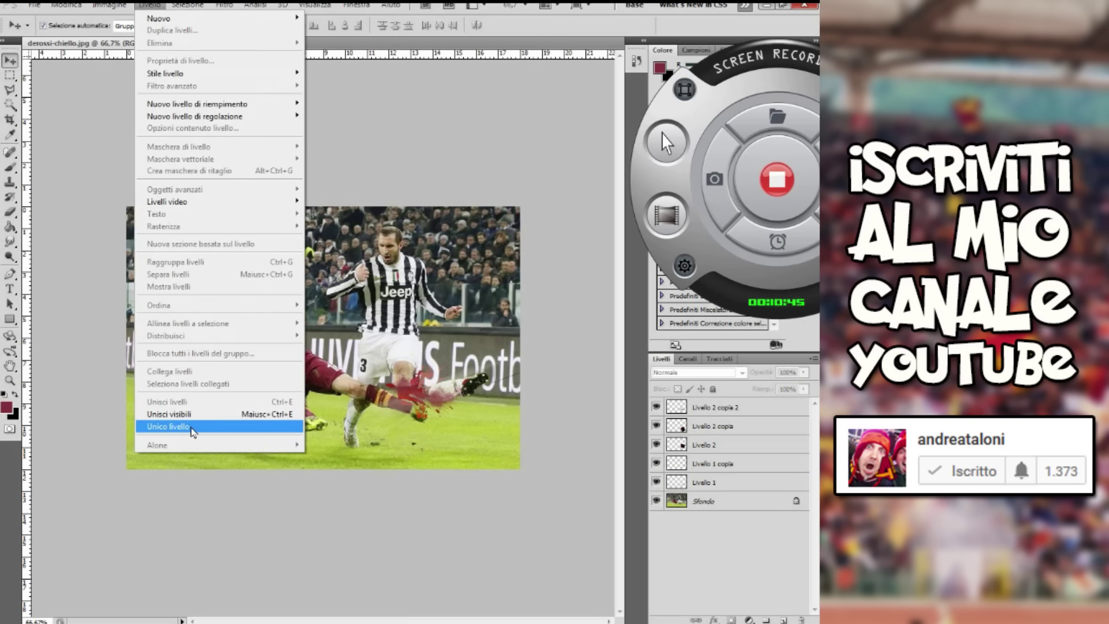
click(192, 427)
right_click(705, 414)
click(716, 440)
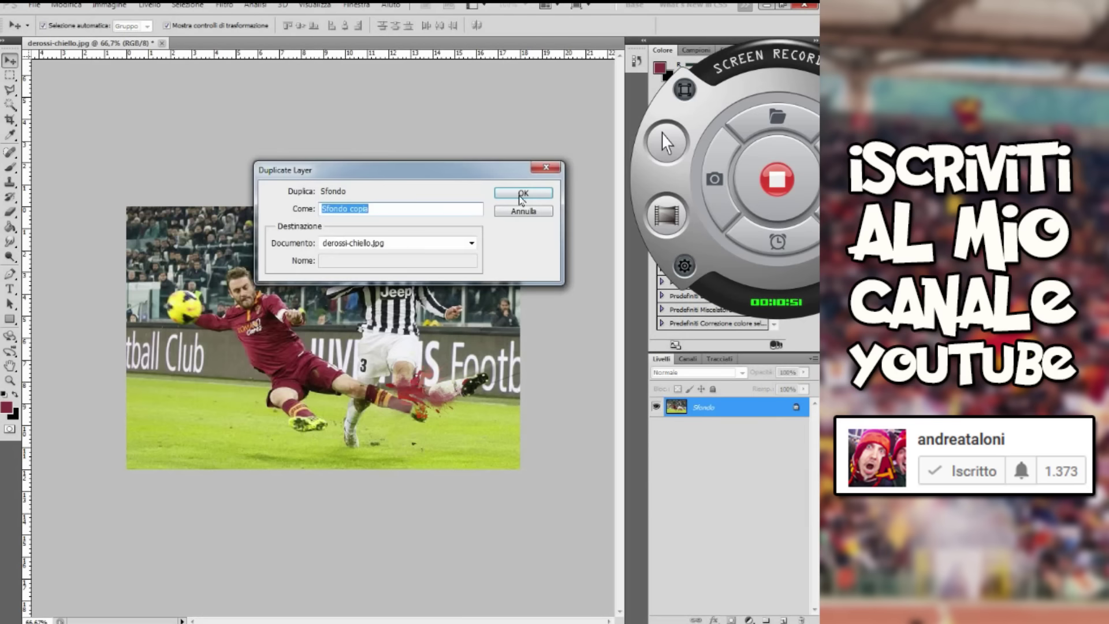
key(Return)
key(c)
drag(110, 214, 553, 450)
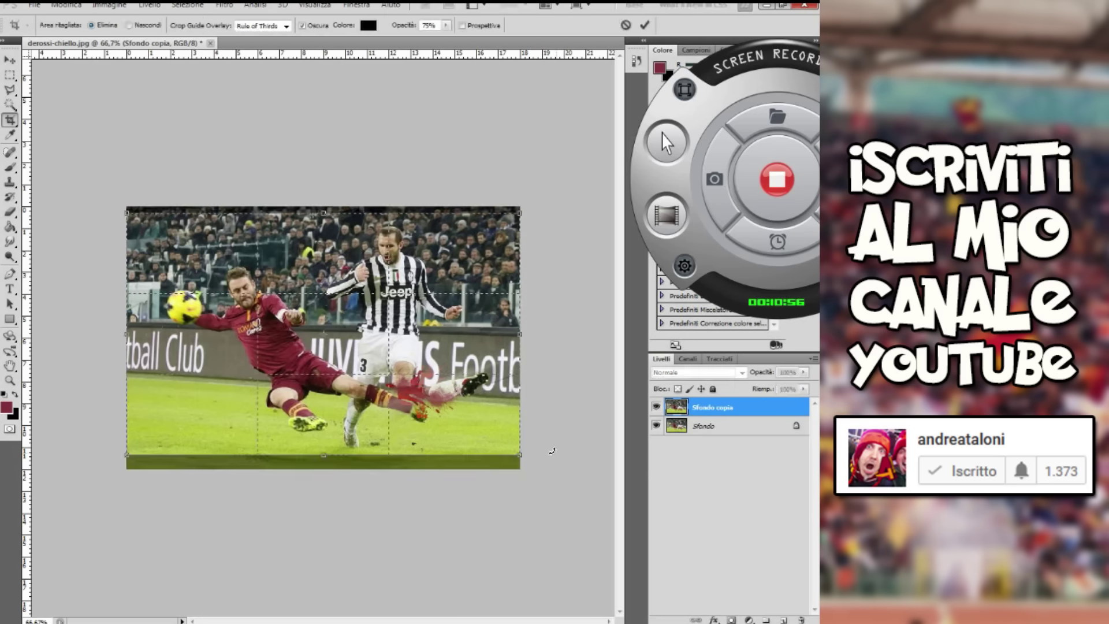
Commit the crop, flatten the image and duplicate the background layer
key(Return)
click(149, 5)
click(212, 425)
right_click(676, 407)
click(700, 440)
key(Return)
Desaturate the copy, lower its brightness to -150, and erase the dark copy over the players
click(110, 4)
click(323, 282)
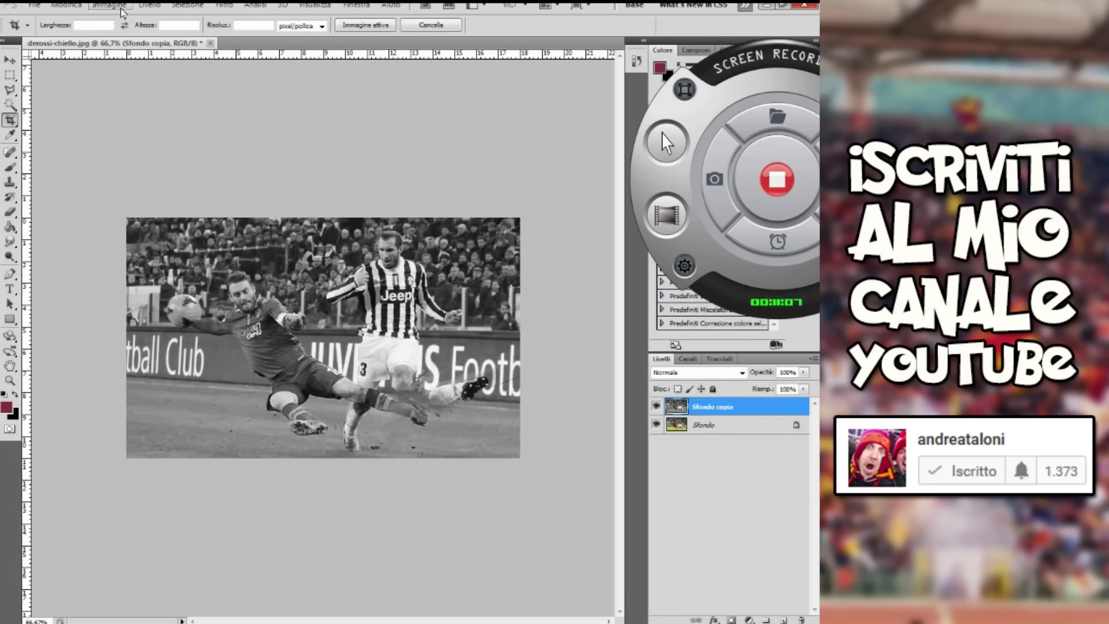
click(110, 4)
click(306, 32)
drag(282, 86, 218, 86)
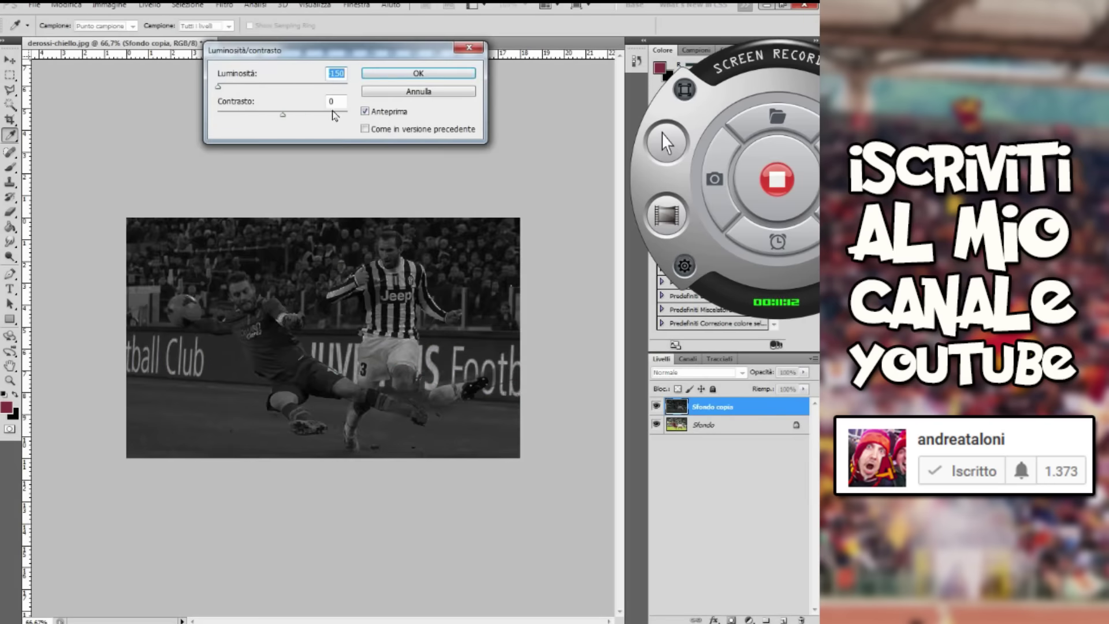
key(Return)
key(e)
mouse_move(370, 289)
mouse_down()
mouse_move(277, 335)
mouse_move(405, 368)
mouse_move(393, 266)
mouse_move(277, 358)
mouse_move(223, 285)
mouse_move(248, 324)
mouse_up()
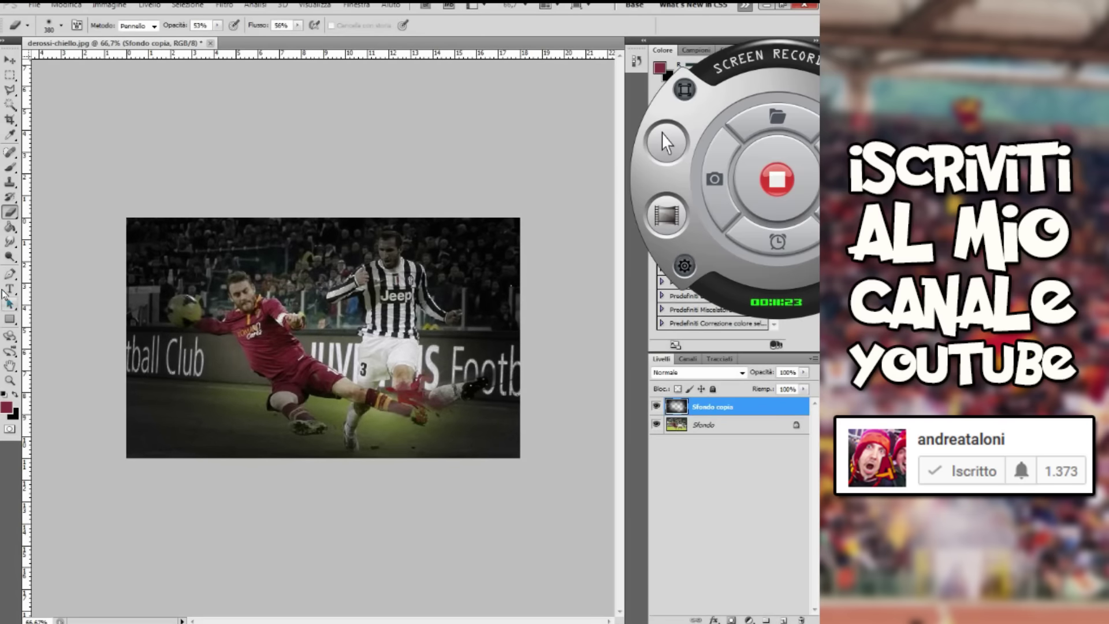
Set the foreground colour to white and start a text box on the photo
click(9, 289)
click(7, 408)
click(404, 329)
click(701, 352)
click(194, 427)
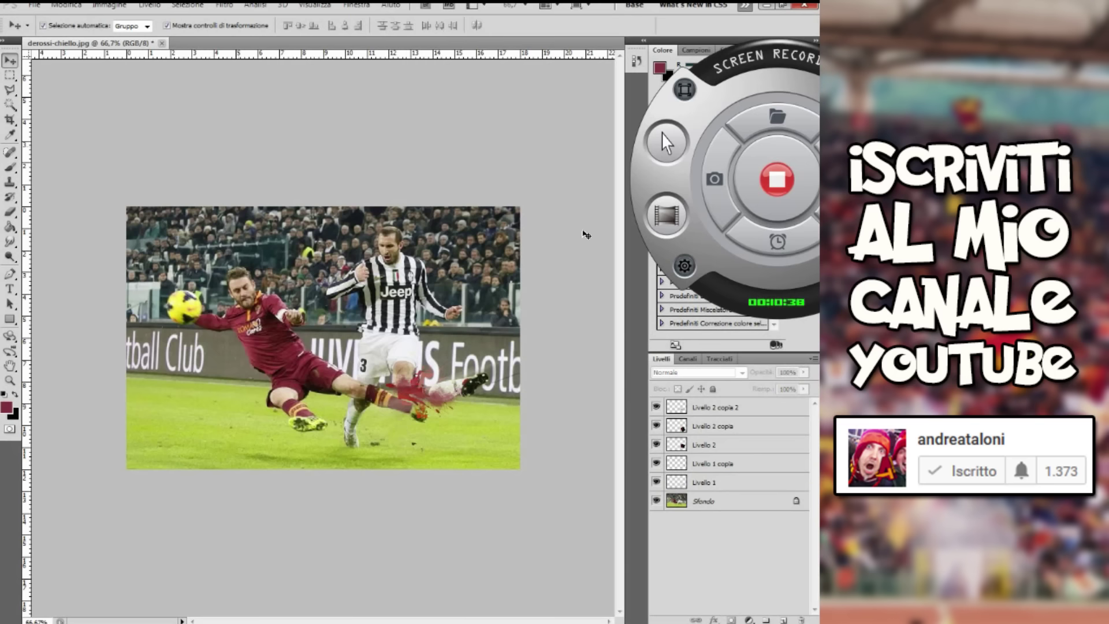
Flatten the image, duplicate the background, and crop the photo slightly shorter
click(149, 4)
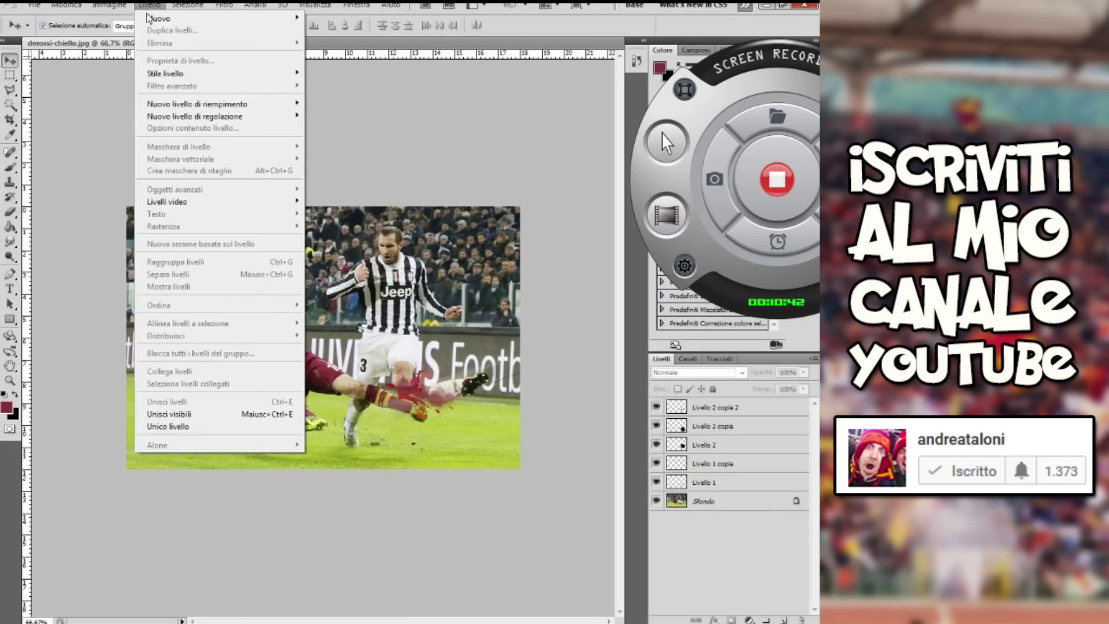
click(194, 427)
right_click(707, 417)
click(731, 448)
key(Return)
key(c)
drag(111, 215, 549, 451)
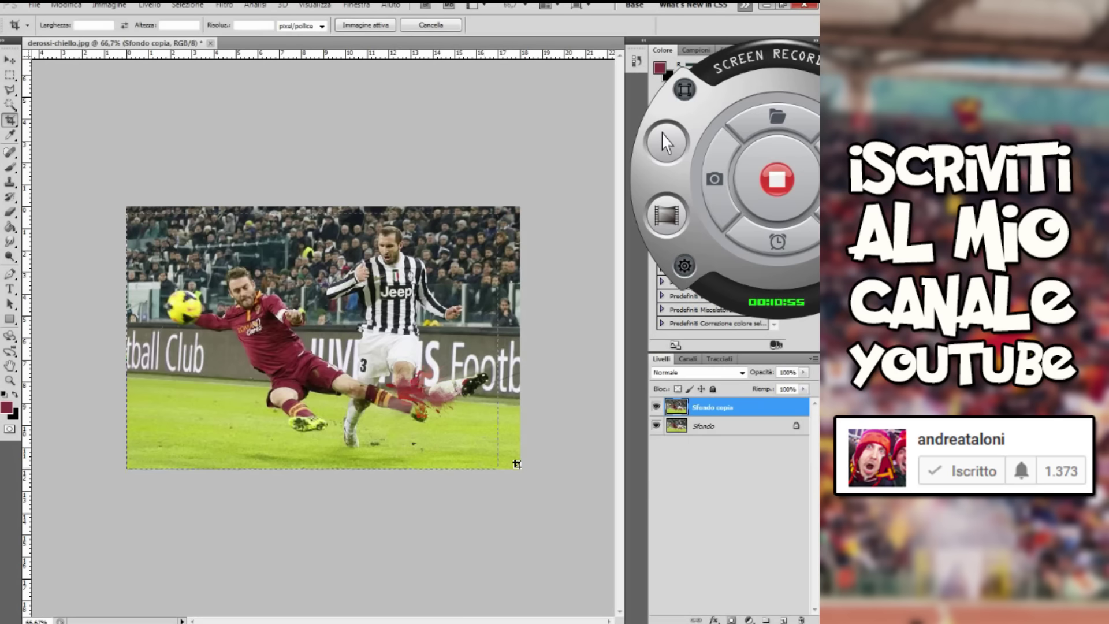
key(Return)
Duplicate the background, desaturate it, and set Brightness -150 and Contrast 100
click(149, 5)
right_click(708, 407)
click(727, 433)
click(110, 5)
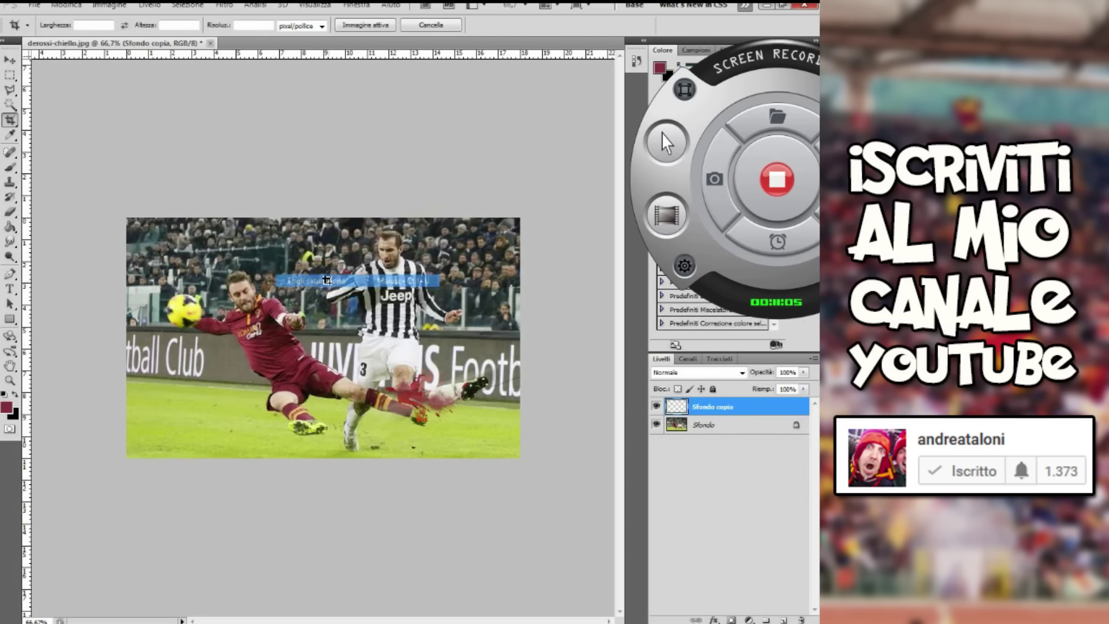
click(316, 280)
click(109, 5)
click(326, 35)
drag(282, 86, 218, 86)
drag(282, 113, 347, 114)
key(Return)
Erase the darkened copy over the players and set the foreground colour to white
key(e)
mouse_move(277, 323)
mouse_down()
mouse_move(322, 297)
mouse_move(381, 398)
mouse_move(387, 300)
mouse_move(259, 323)
mouse_up()
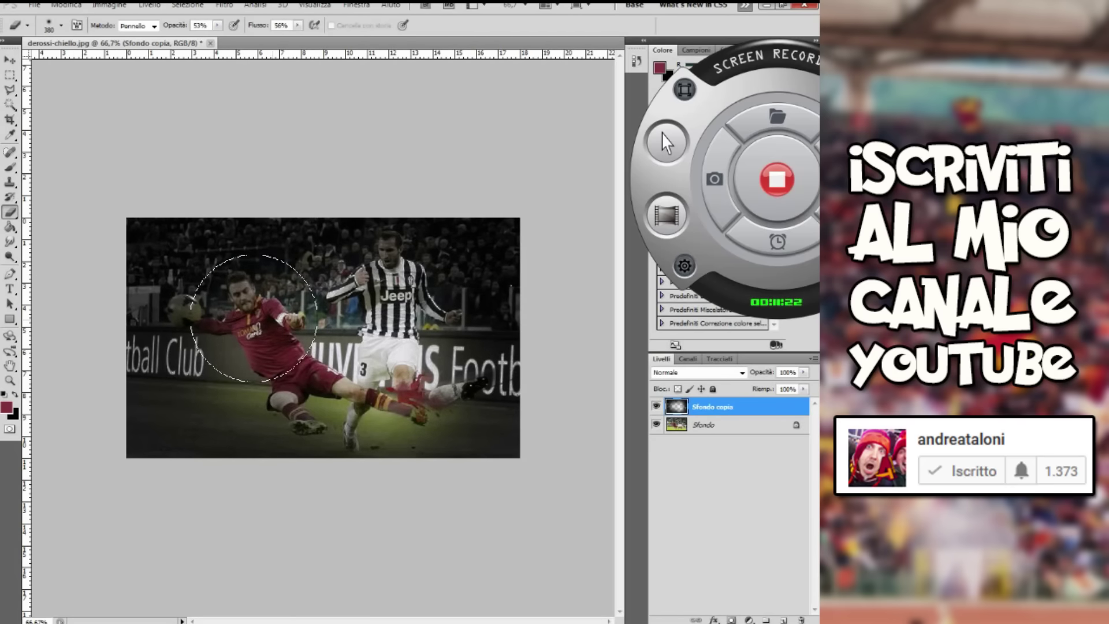
click(7, 406)
click(701, 354)
Type the title 'LLA CHIELLI' near the bottom and give it a bold italic font
key(t)
click(132, 439)
text(LLA CHIELLI)
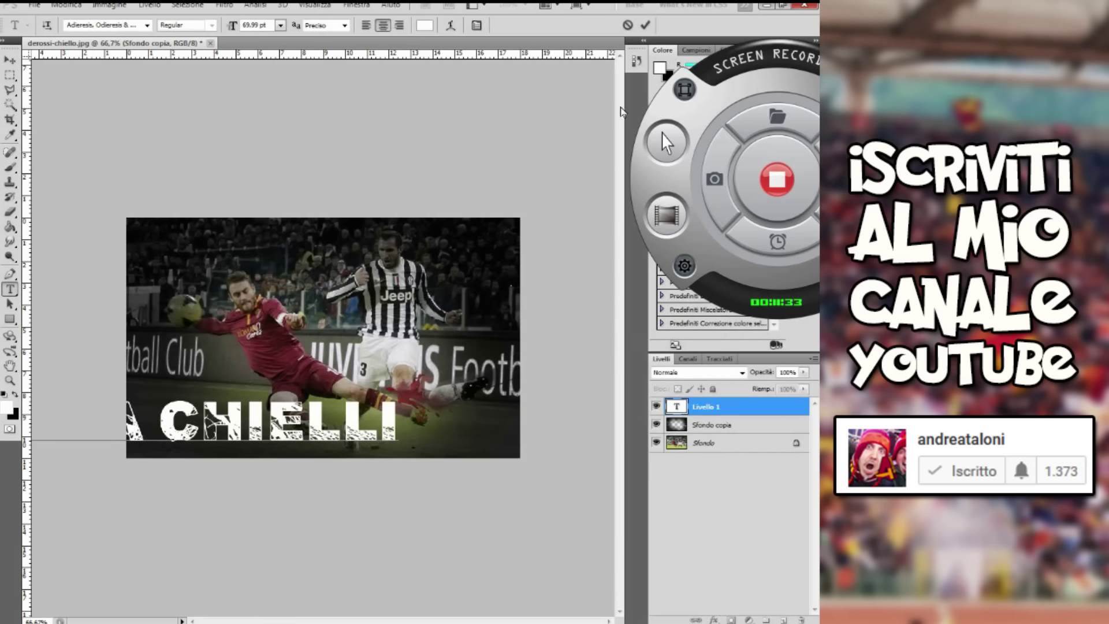
key(ctrl+a)
click(107, 25)
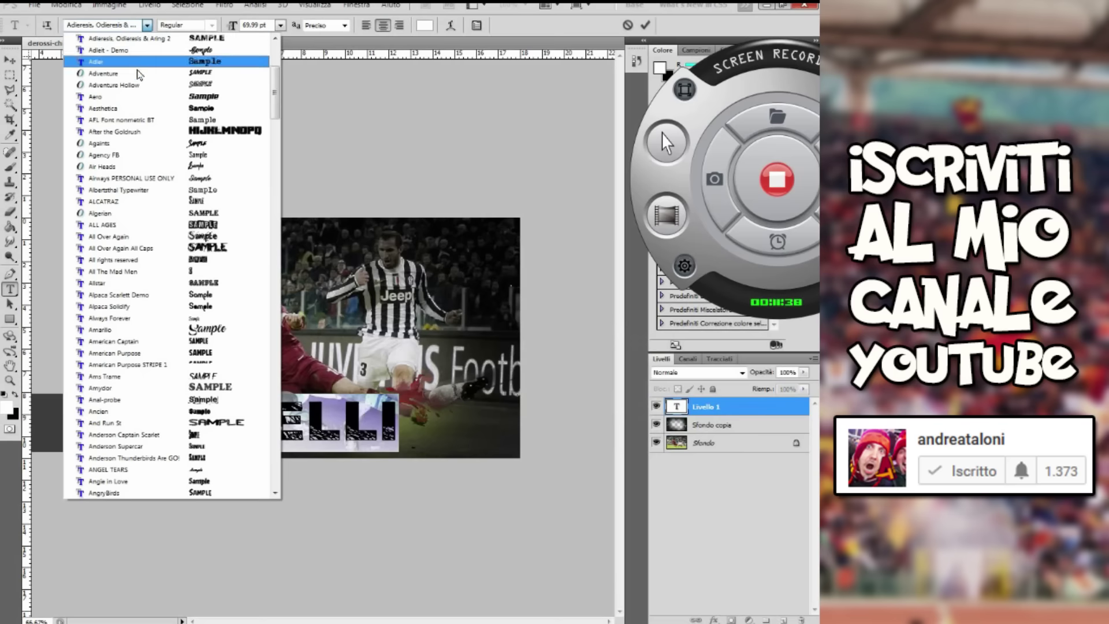
click(115, 78)
click(9, 59)
Scale the title to about 66% and place it near the bottom of the photo
drag(315, 407, 406, 310)
key(ctrl+t)
drag(99, 347, 193, 337)
drag(318, 318, 321, 433)
click(9, 289)
click(339, 237)
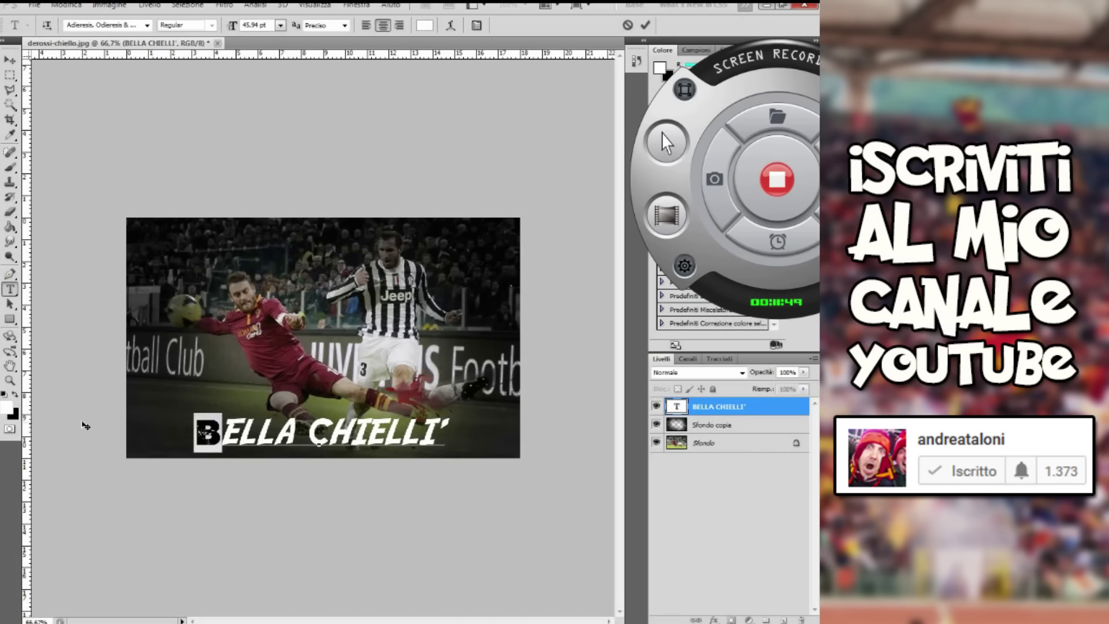
key(ctrl+Return)
Resize the title, move it to the top-left, and confirm brightness -150
key(v)
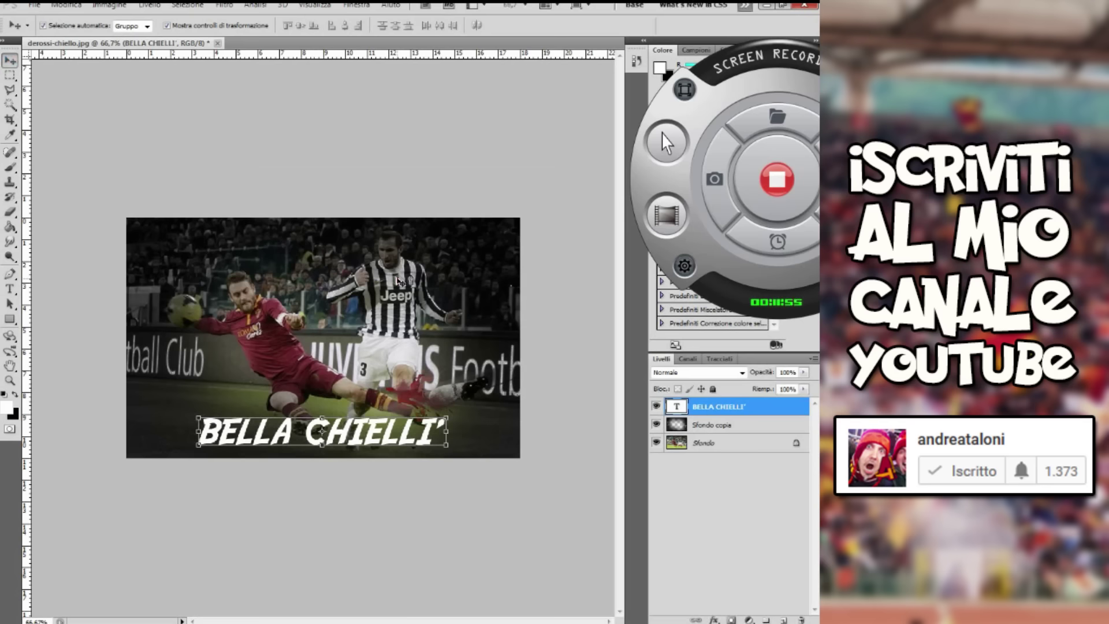
drag(457, 417, 439, 428)
drag(289, 430, 214, 182)
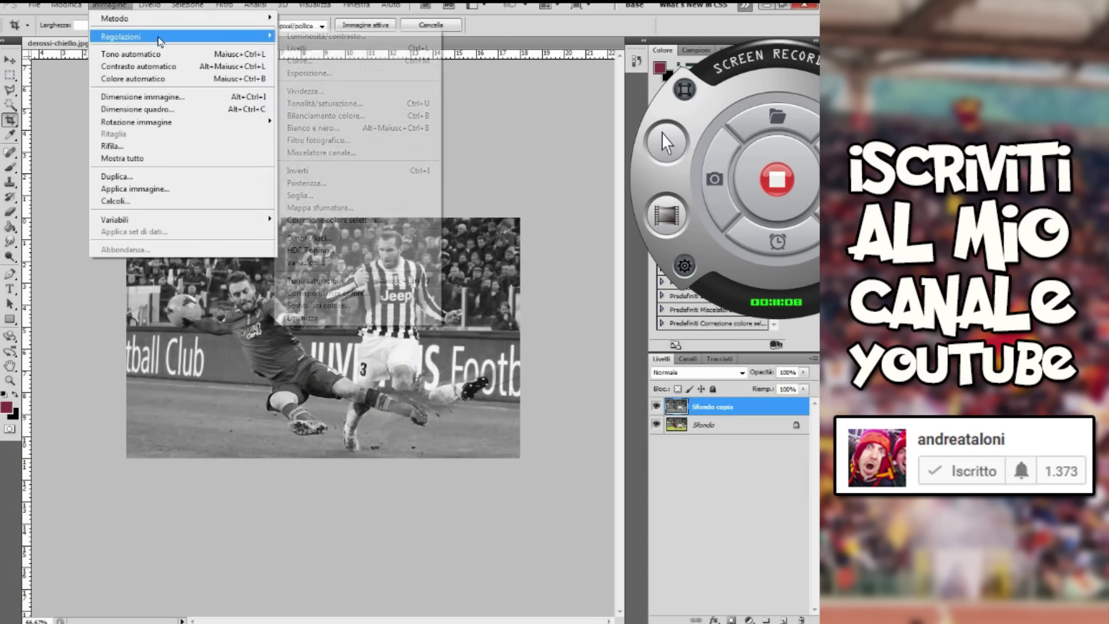
text(-150)
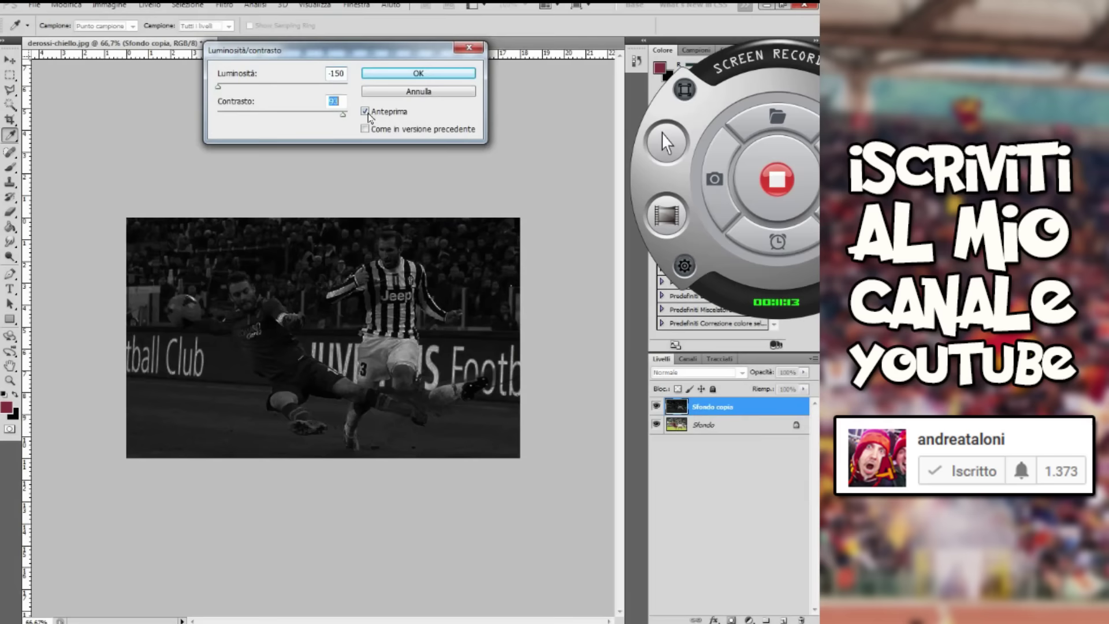
key(Return)
Paint colour back onto the players with the History Brush
key(c)
click(9, 212)
mouse_move(347, 352)
mouse_down()
mouse_move(371, 346)
mouse_move(290, 345)
mouse_move(376, 415)
mouse_up()
drag(231, 288, 144, 396)
click(10, 134)
click(7, 408)
click(404, 362)
click(707, 357)
key(t)
click(161, 439)
text(ELLA)
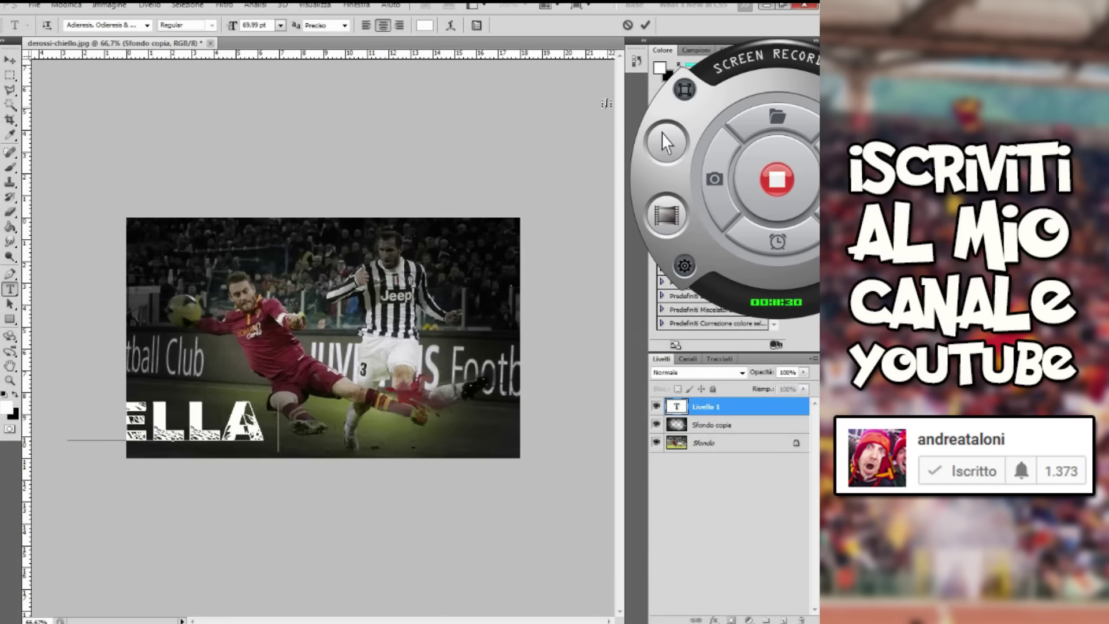
text( CHIELLI)
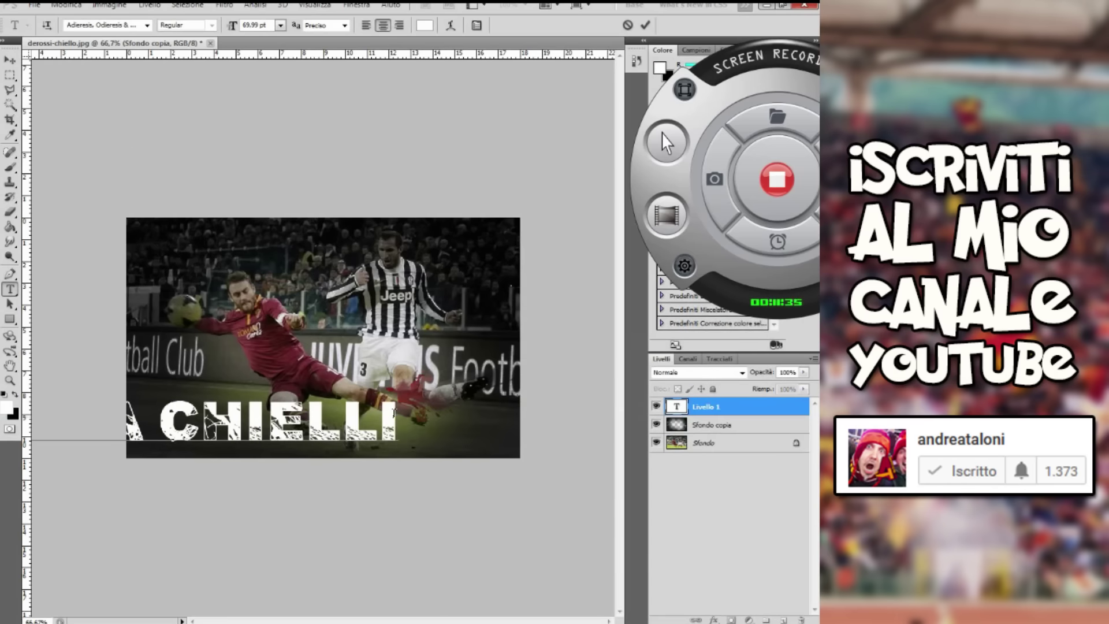
text(')
Apply an italic font to the whole title and move it toward the bottom centre
key(ctrl+a)
click(147, 26)
click(104, 72)
click(10, 60)
mouse_move(332, 377)
mouse_down()
mouse_move(445, 280)
mouse_move(568, 403)
mouse_up()
Transform the title to the bottom centre and set the letter B to the Adventure font
key(ctrl+t)
drag(235, 445, 81, 416)
click(10, 289)
click(329, 240)
click(104, 25)
text(Adv)
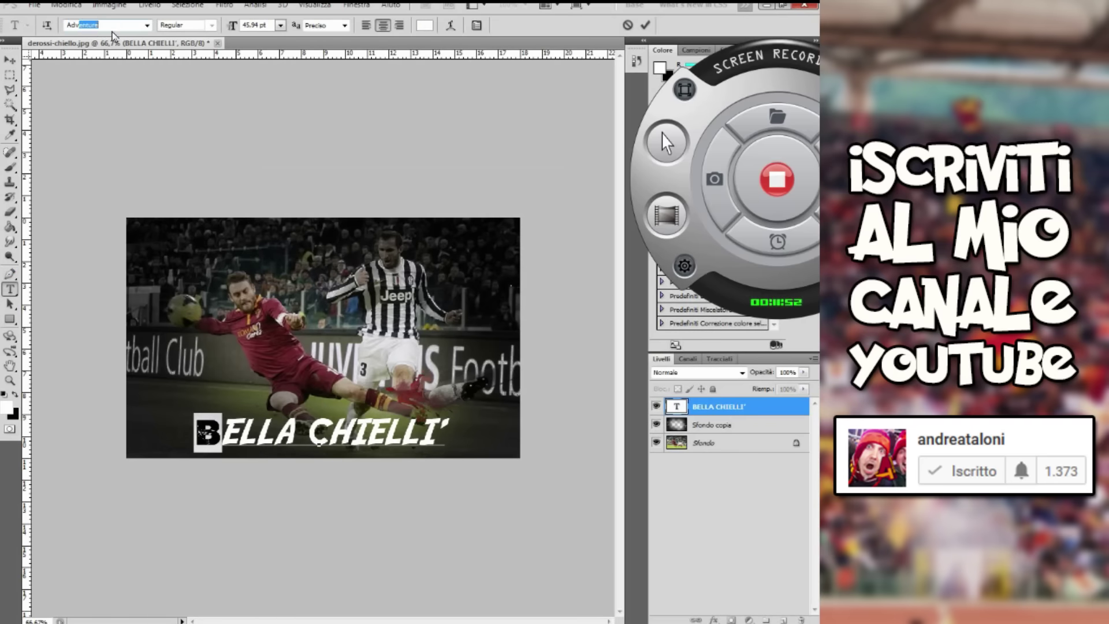
key(Return)
click(10, 60)
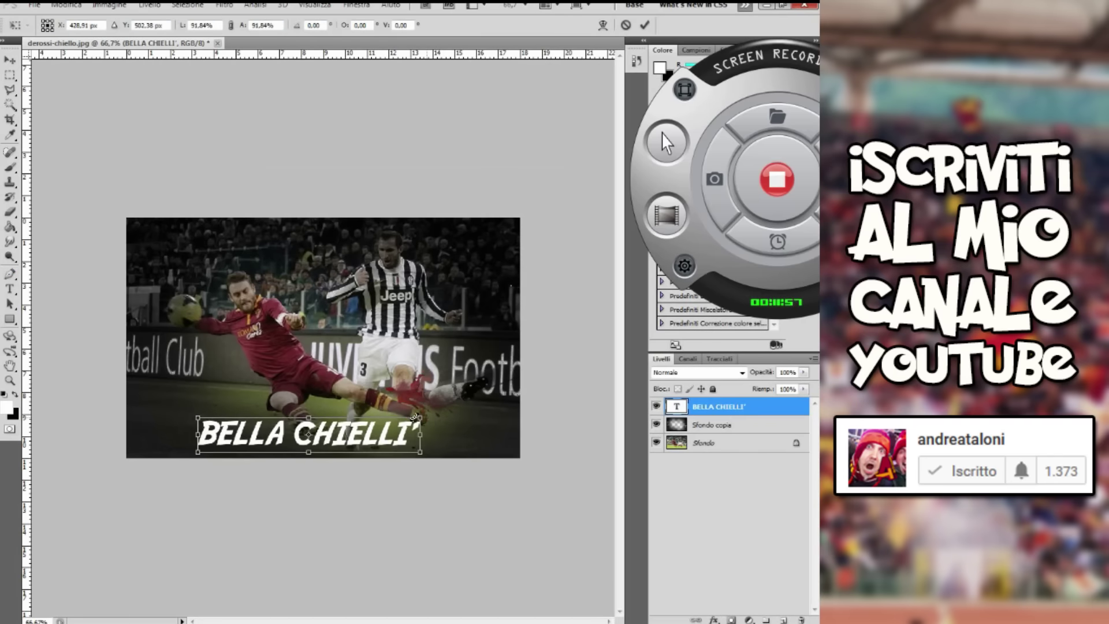
Move the title to the top-left and give it drop shadow and stroke layer styles
drag(398, 424, 325, 236)
key(h)
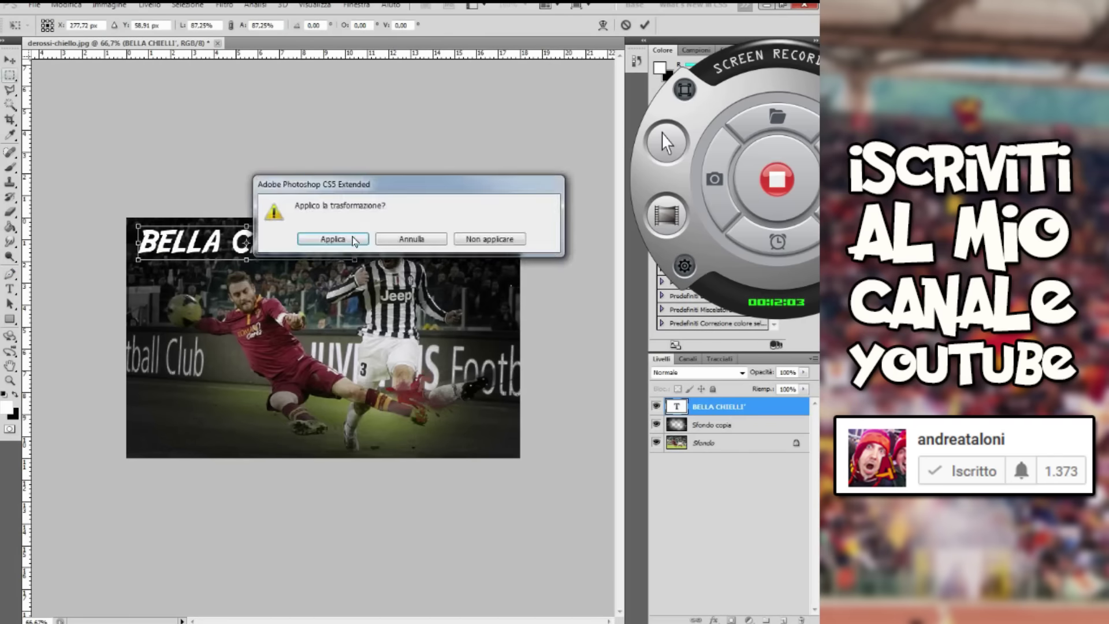
click(341, 240)
click(149, 4)
click(485, 198)
click(503, 321)
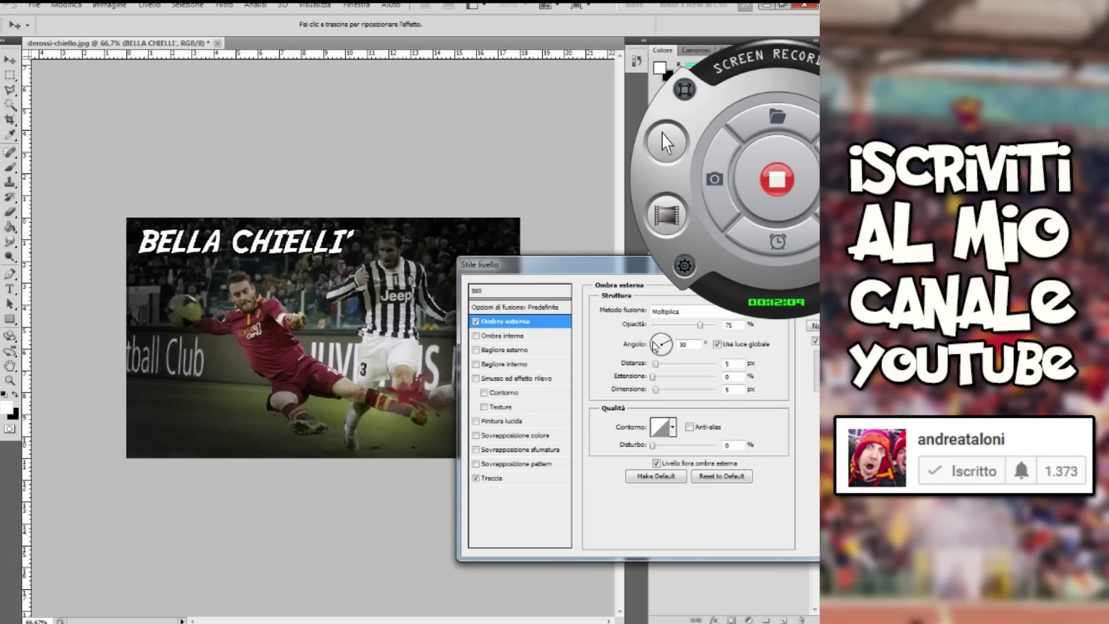
drag(699, 265, 515, 307)
click(653, 322)
Pick red as the brush colour and add a new empty layer above Sfondo copia
key(m)
click(9, 135)
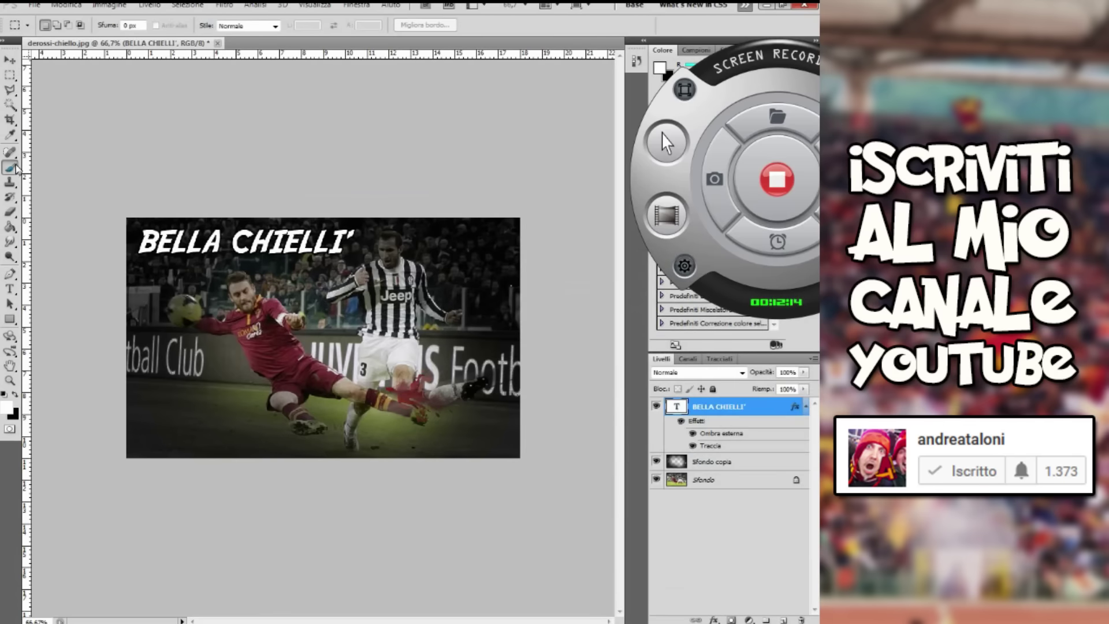
click(6, 408)
click(569, 365)
click(707, 357)
click(10, 168)
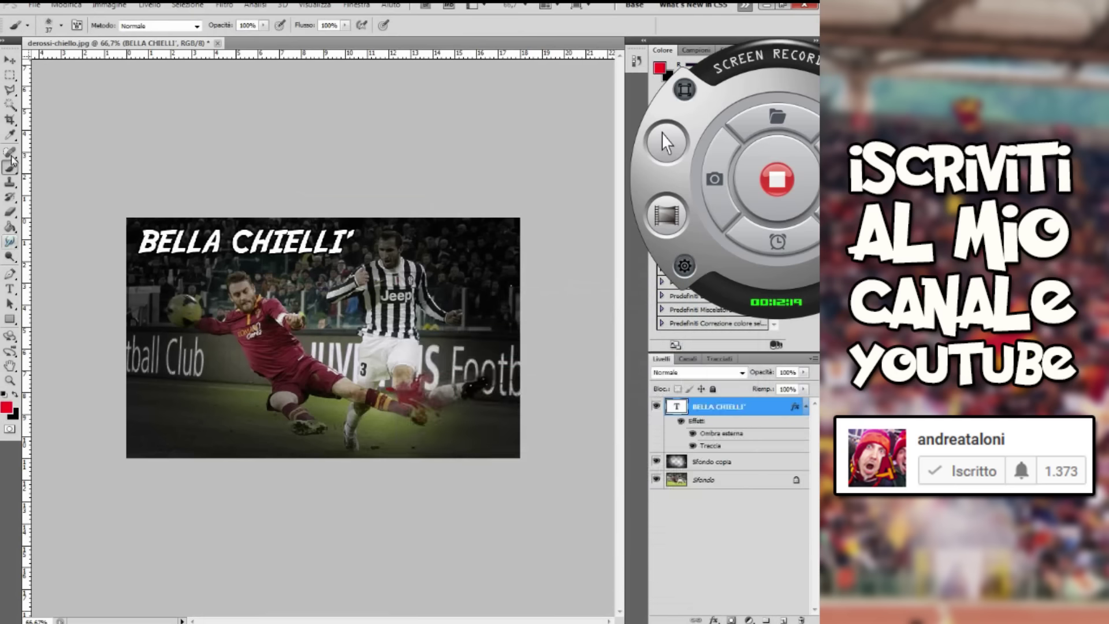
click(754, 466)
key(ctrl+shift+alt+n)
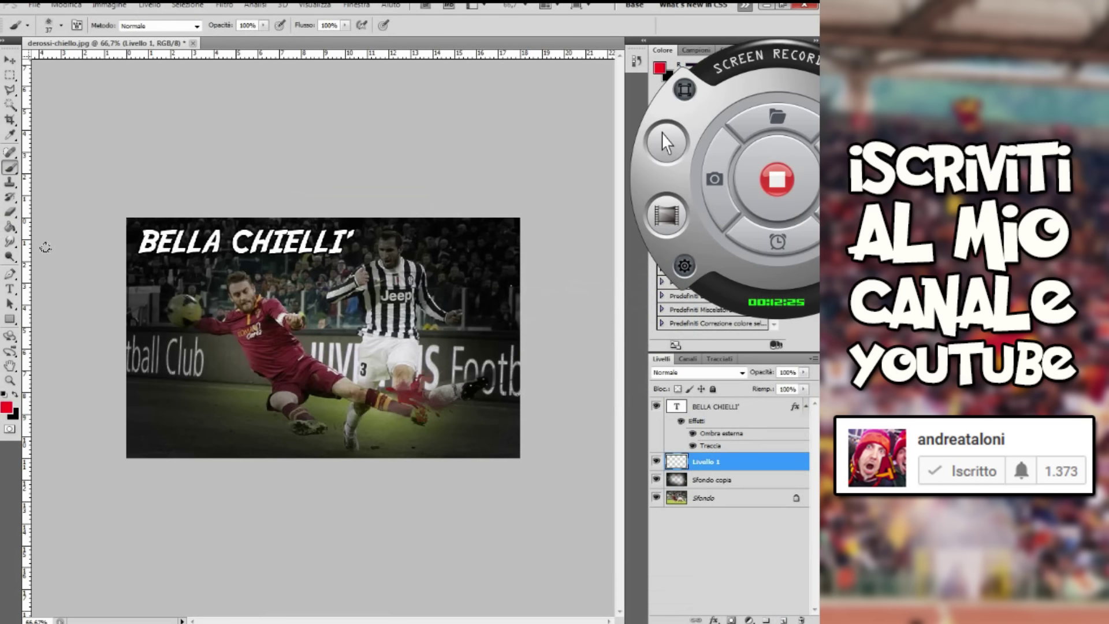
Paint a trial red stroke under the title, then check the title's font list
drag(165, 252, 353, 246)
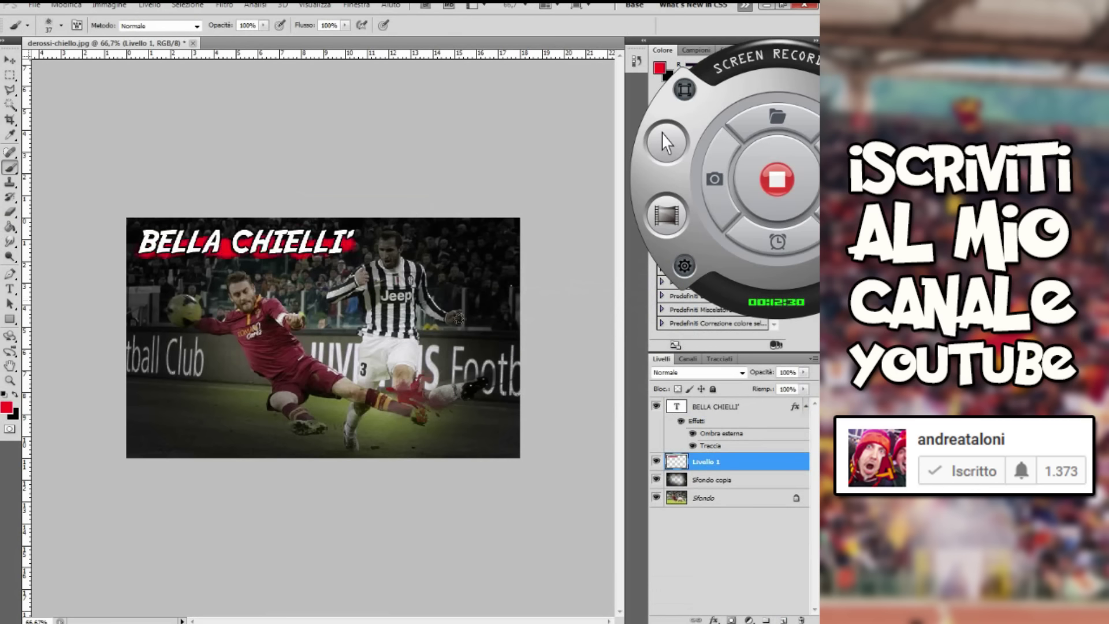
click(10, 288)
click(146, 25)
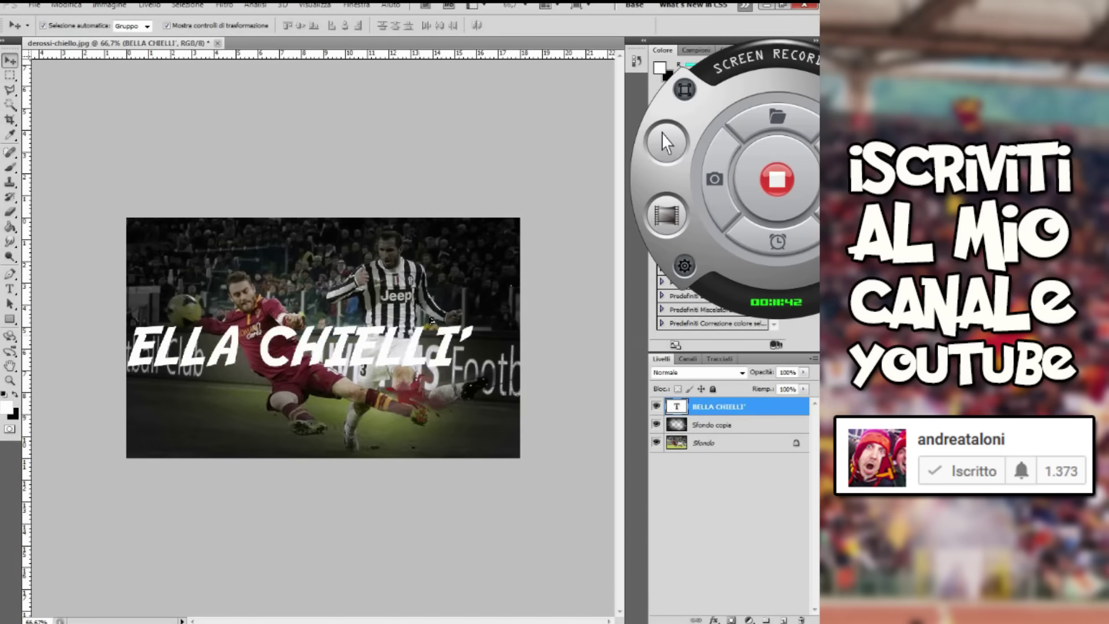
Shrink the BELLA CHIELLI' title and reposition it at the top-left of the photo
key(ctrl+t)
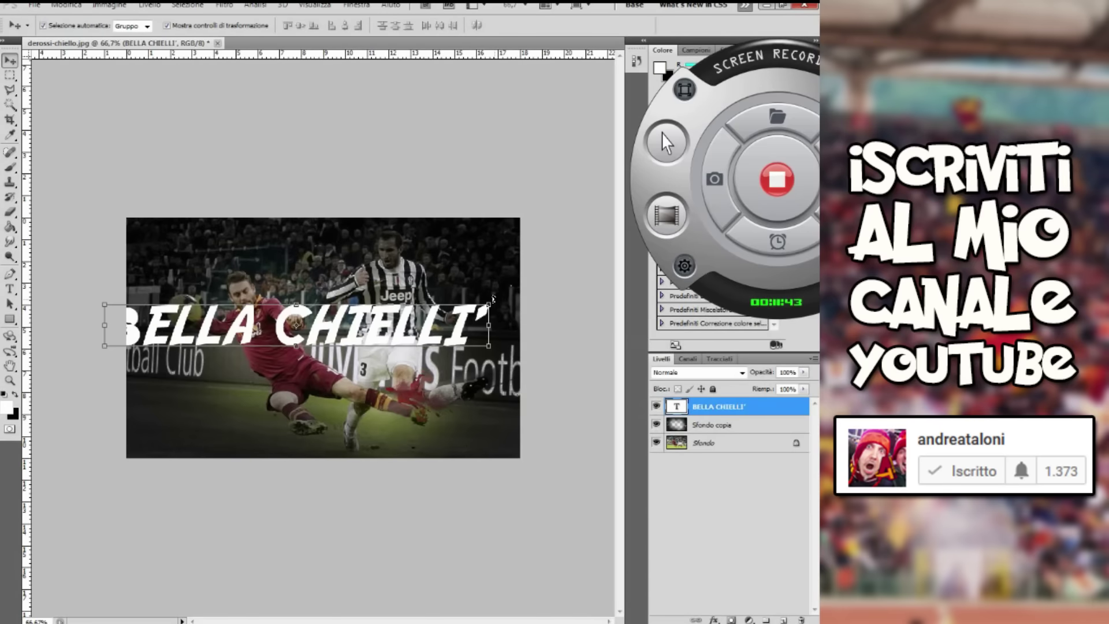
drag(497, 370, 370, 352)
drag(248, 341, 321, 430)
key(t)
key(Return)
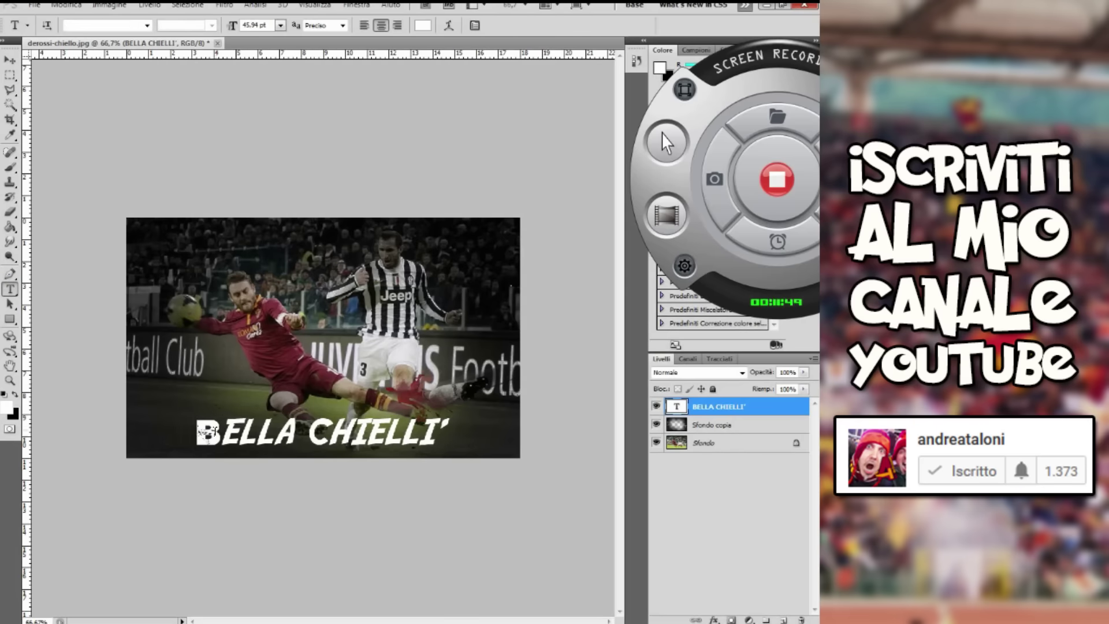
click(10, 60)
drag(443, 415, 415, 420)
drag(323, 432, 263, 237)
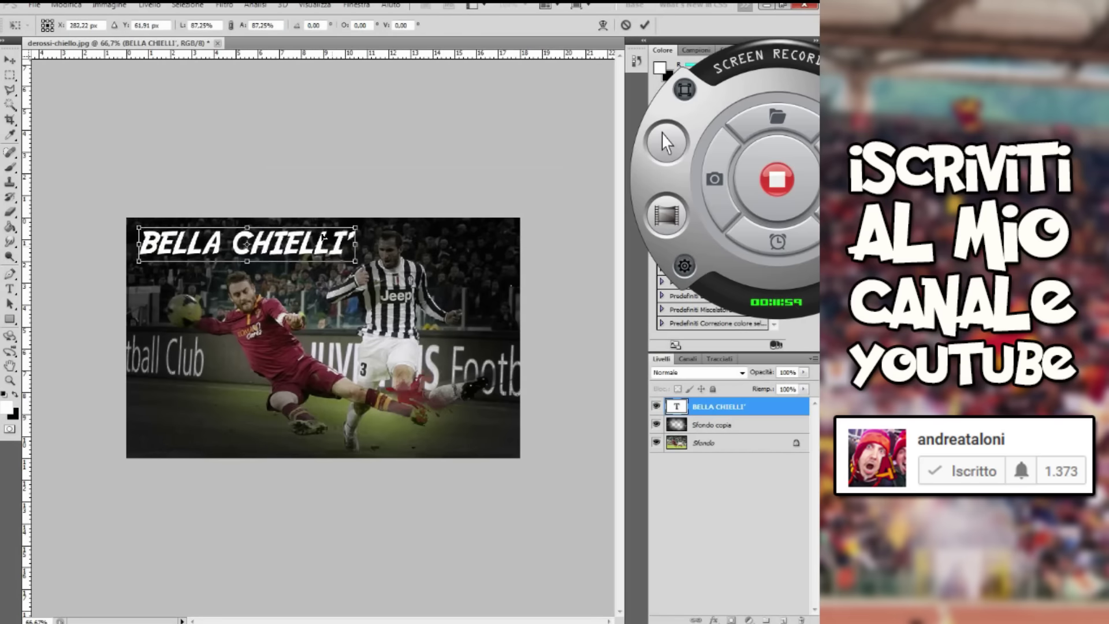
key(Return)
Apply a drop shadow layer style to the title
click(149, 5)
click(358, 86)
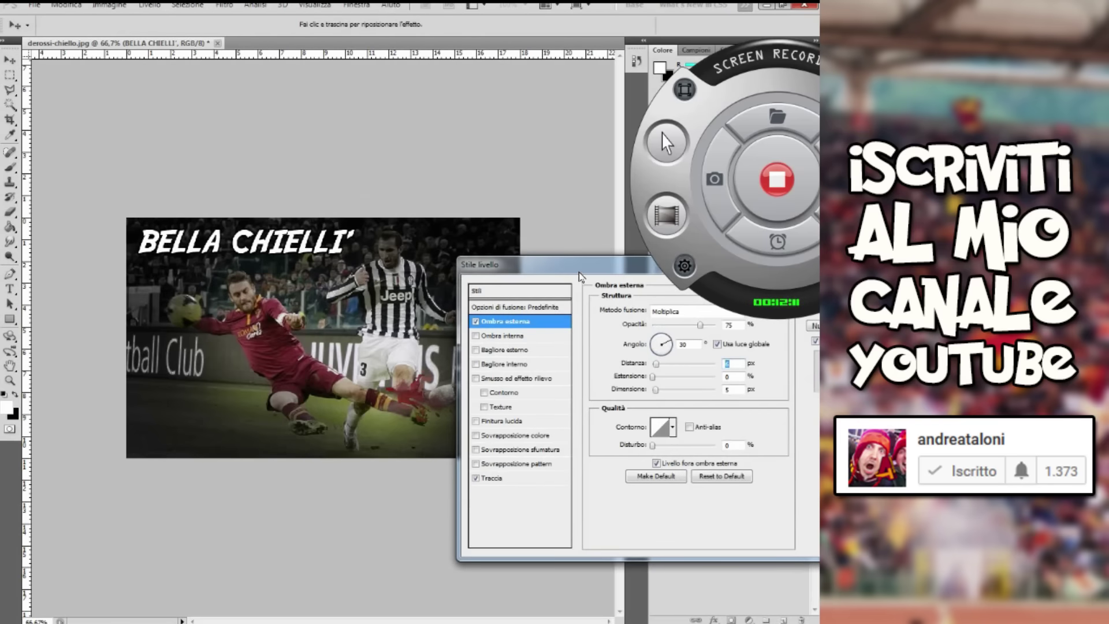
key(Return)
Set the brush colour to red and paint a stroke on a new layer behind the title
key(b)
click(8, 409)
click(576, 377)
click(705, 358)
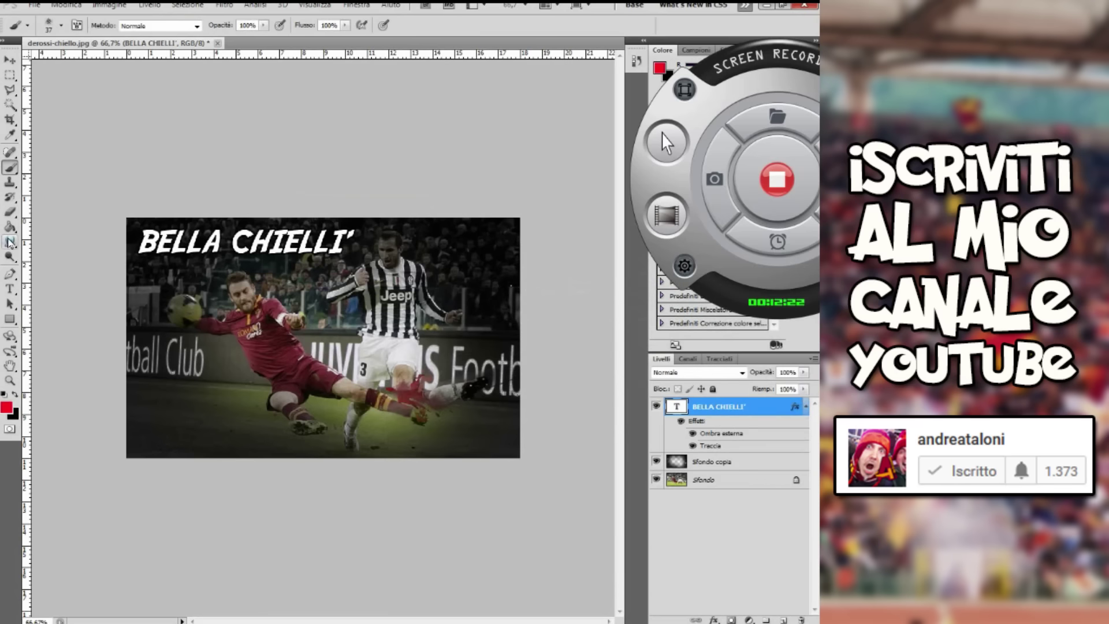
click(711, 461)
key(ctrl+shift+alt+n)
drag(140, 249, 353, 245)
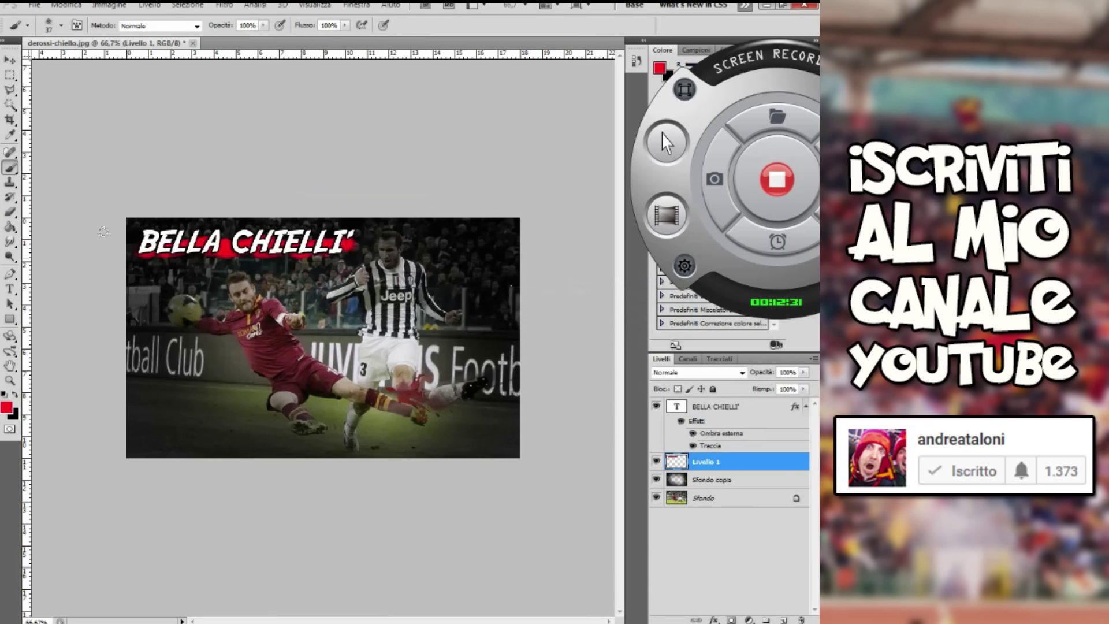
Check the title's font list, then close it and return to the Move tool
click(10, 289)
click(147, 25)
mouse_move(275, 46)
mouse_down()
mouse_move(277, 413)
mouse_move(287, 132)
mouse_up()
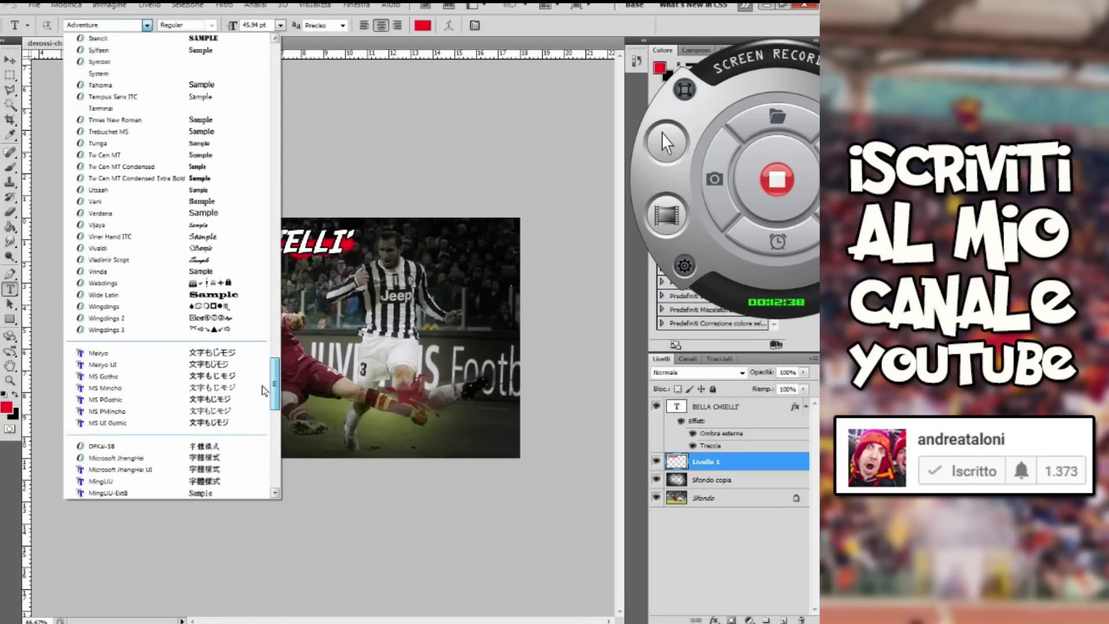
key(Escape)
key(v)
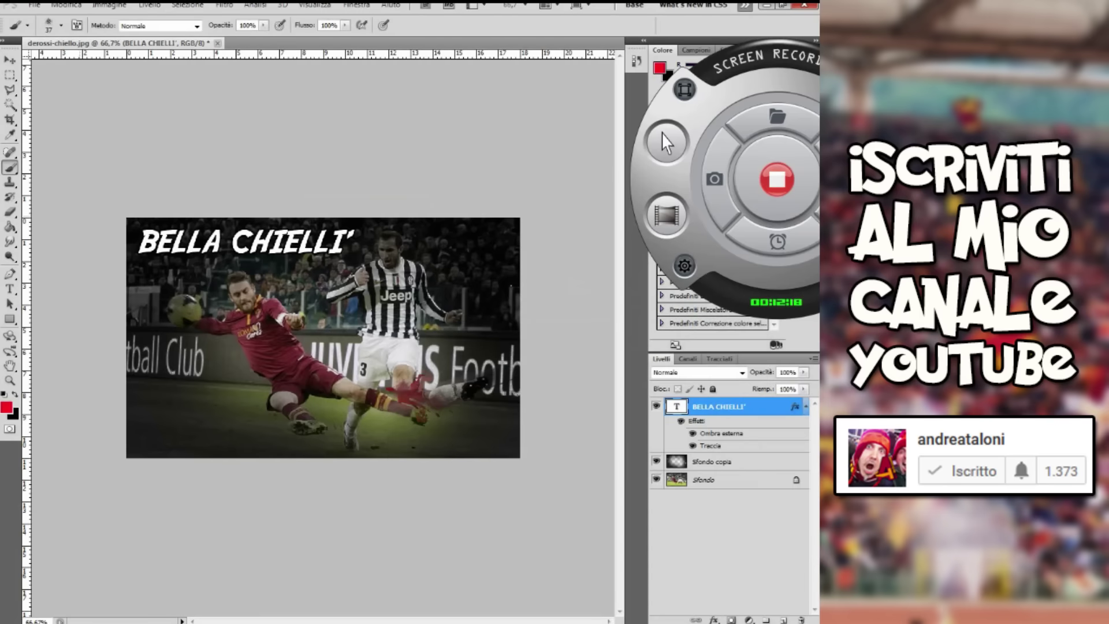
Add a new layer above Sfondo copia and paint a red stroke under the whole title
click(711, 461)
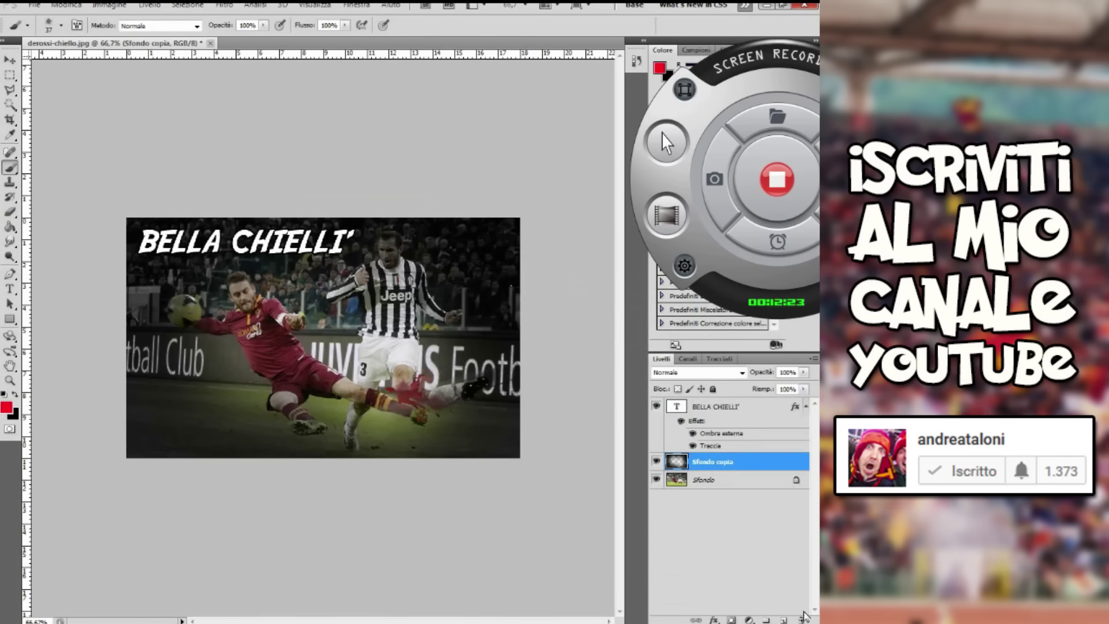
click(783, 619)
drag(163, 253, 352, 247)
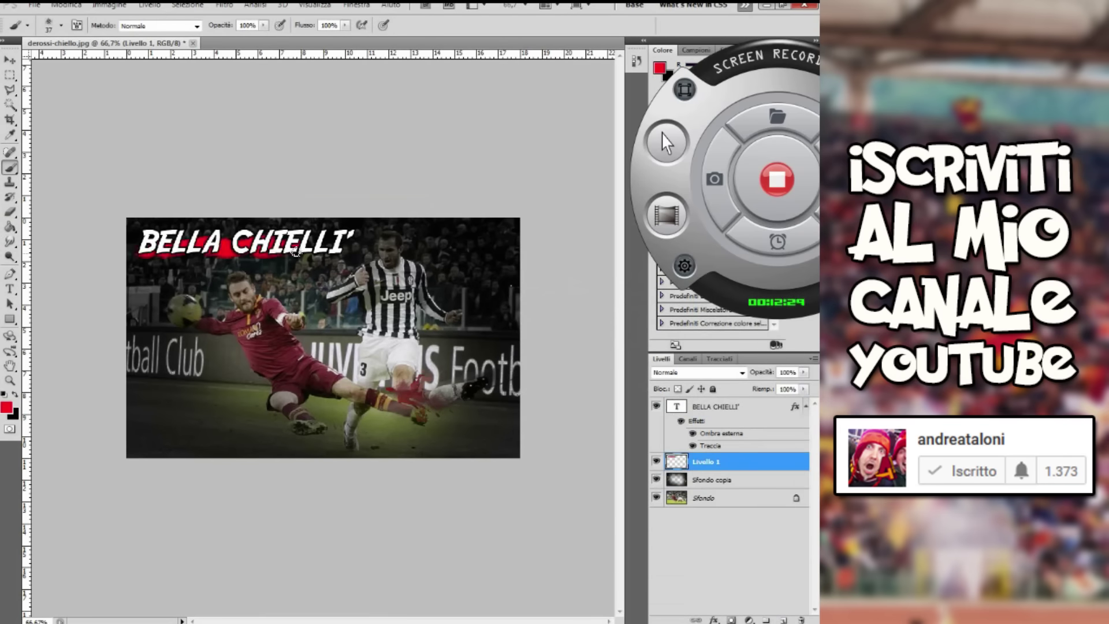
Review the title's font list once more and switch back to the Move tool
click(10, 288)
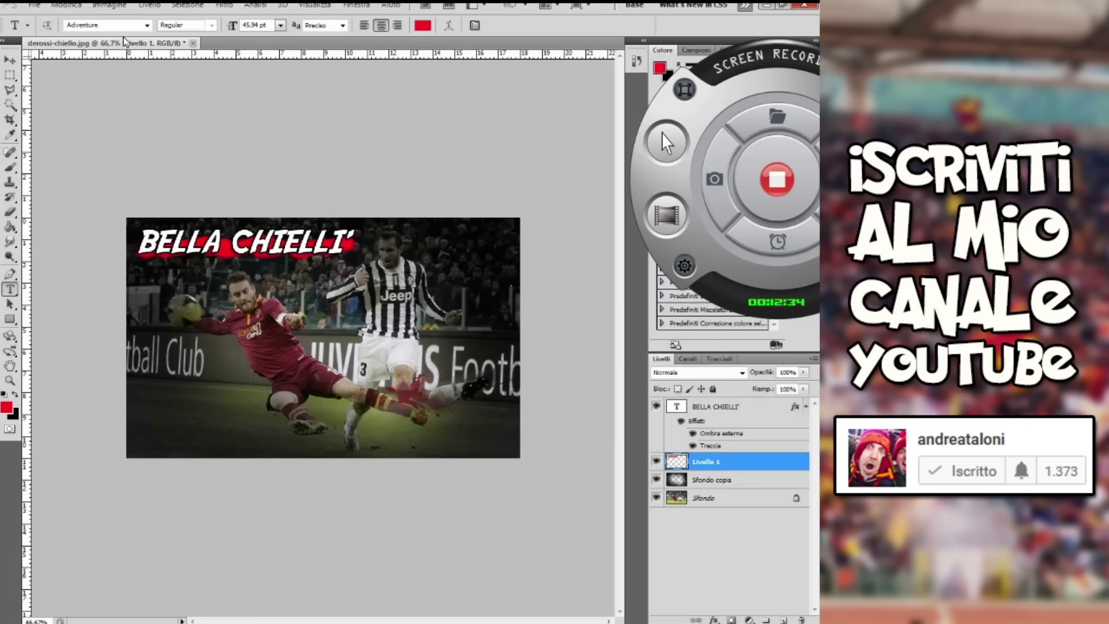
click(146, 24)
scroll(171, 266, up, 10)
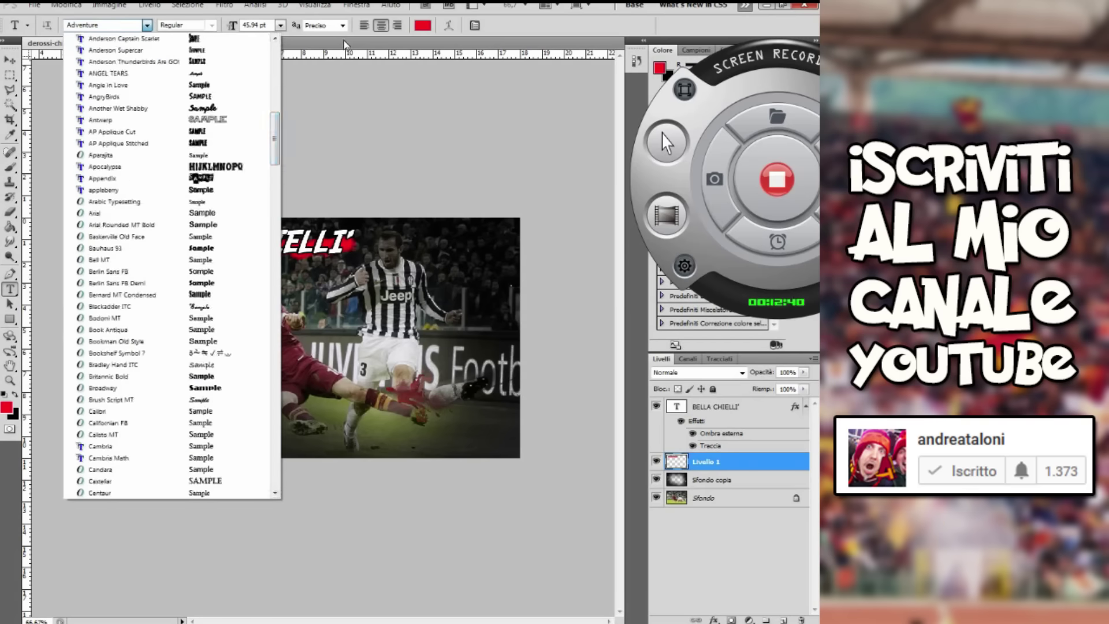
click(9, 60)
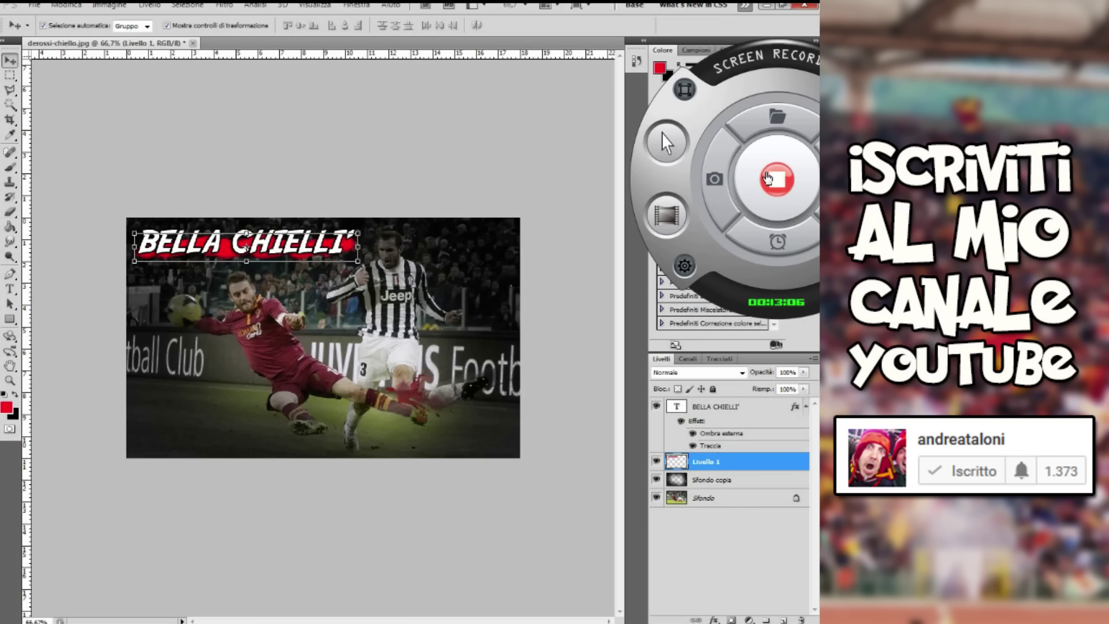
click(767, 178)
click(767, 178)
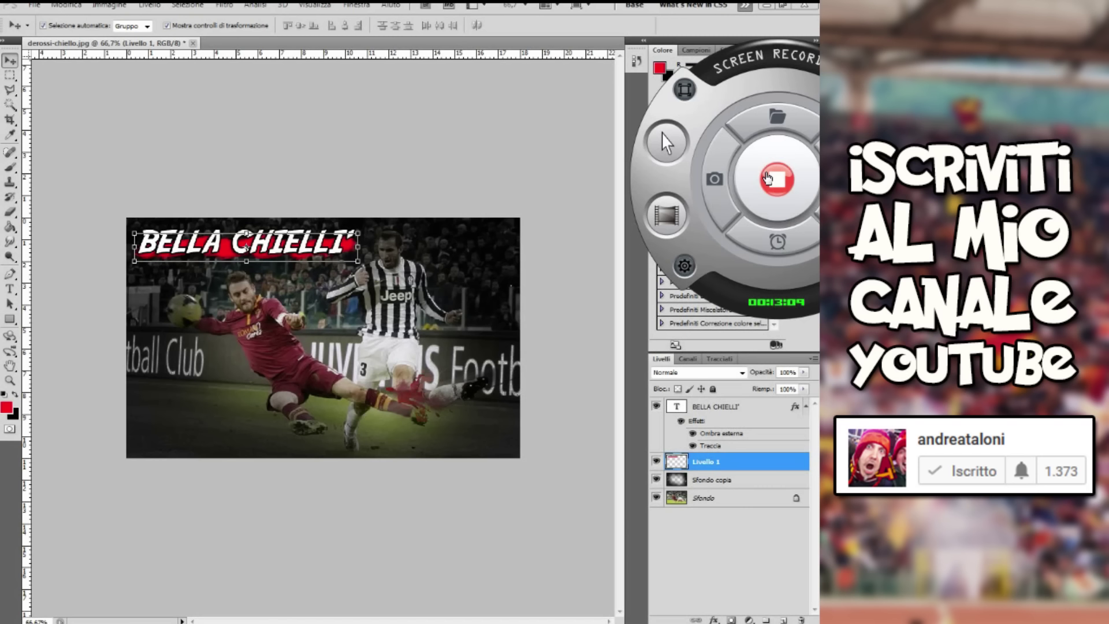